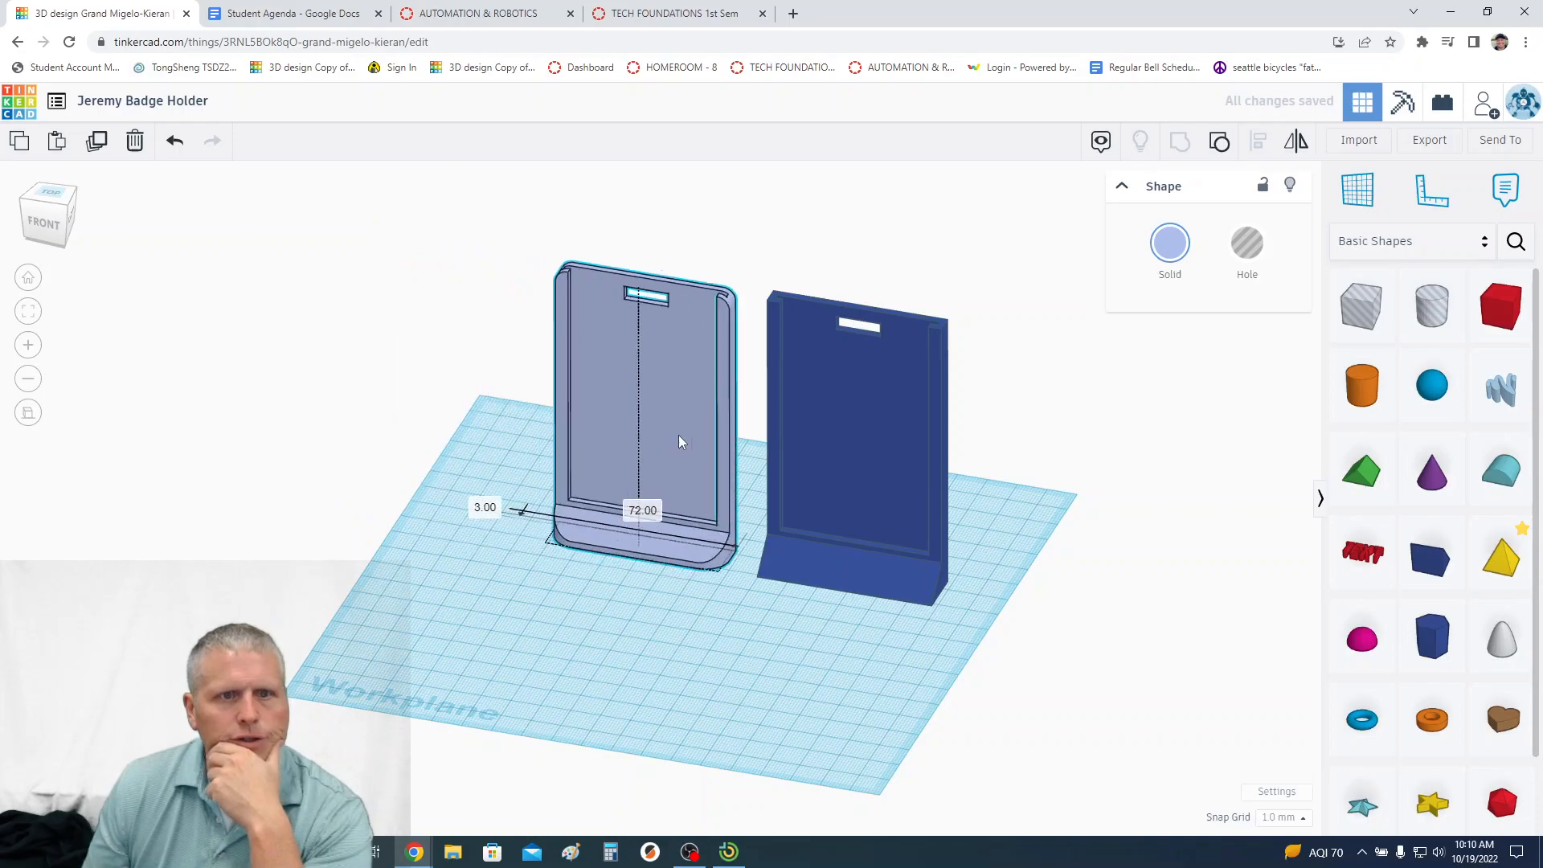
Move the rounded light-blue badge holder about 48 mm sideways, away from the dark-blue one
click(663, 610)
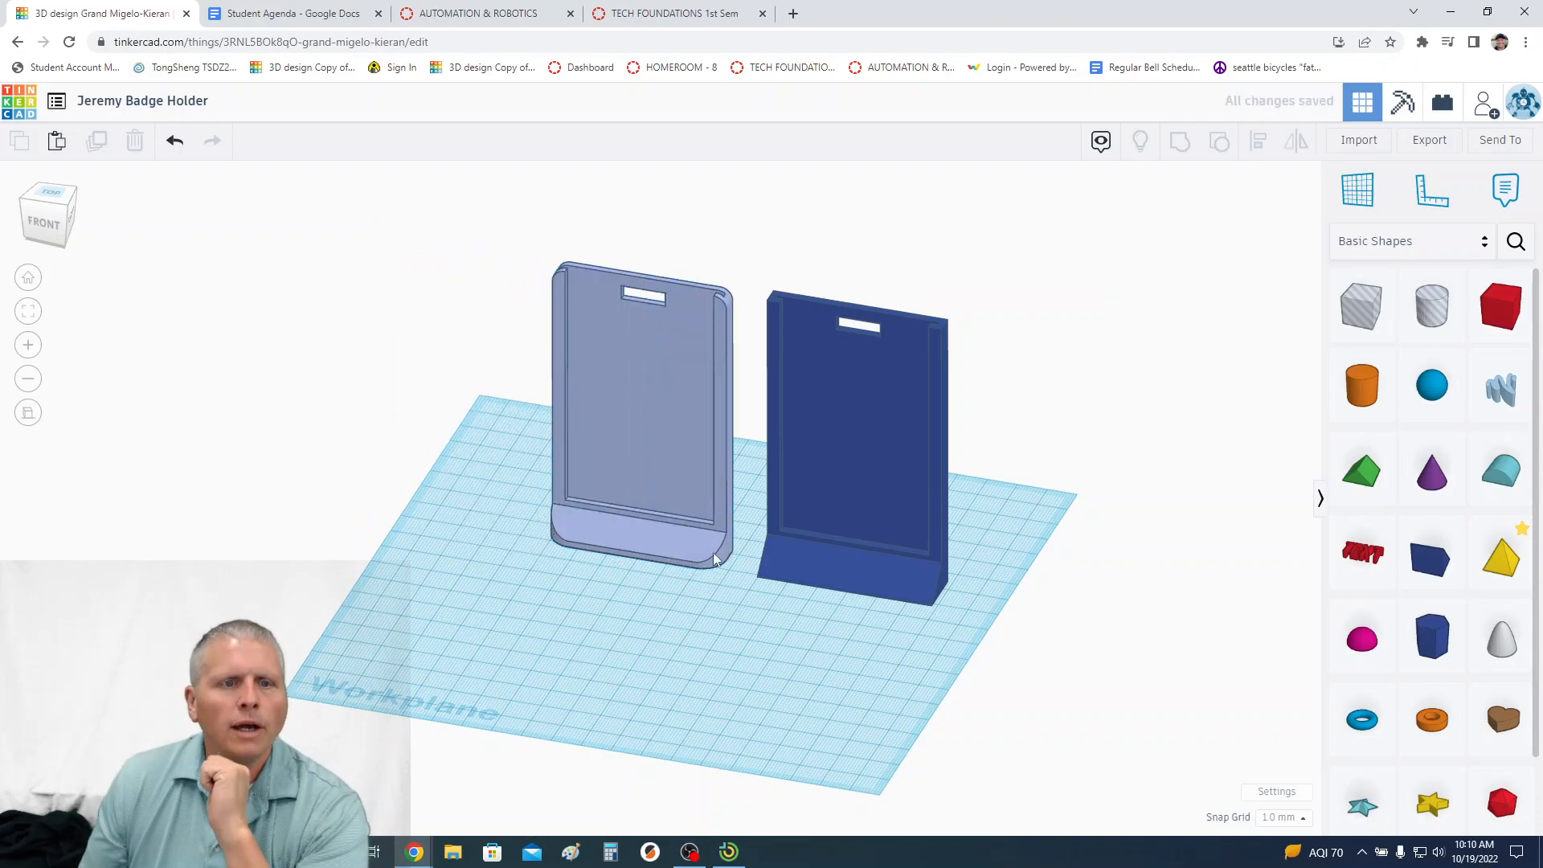
drag(587, 408, 525, 396)
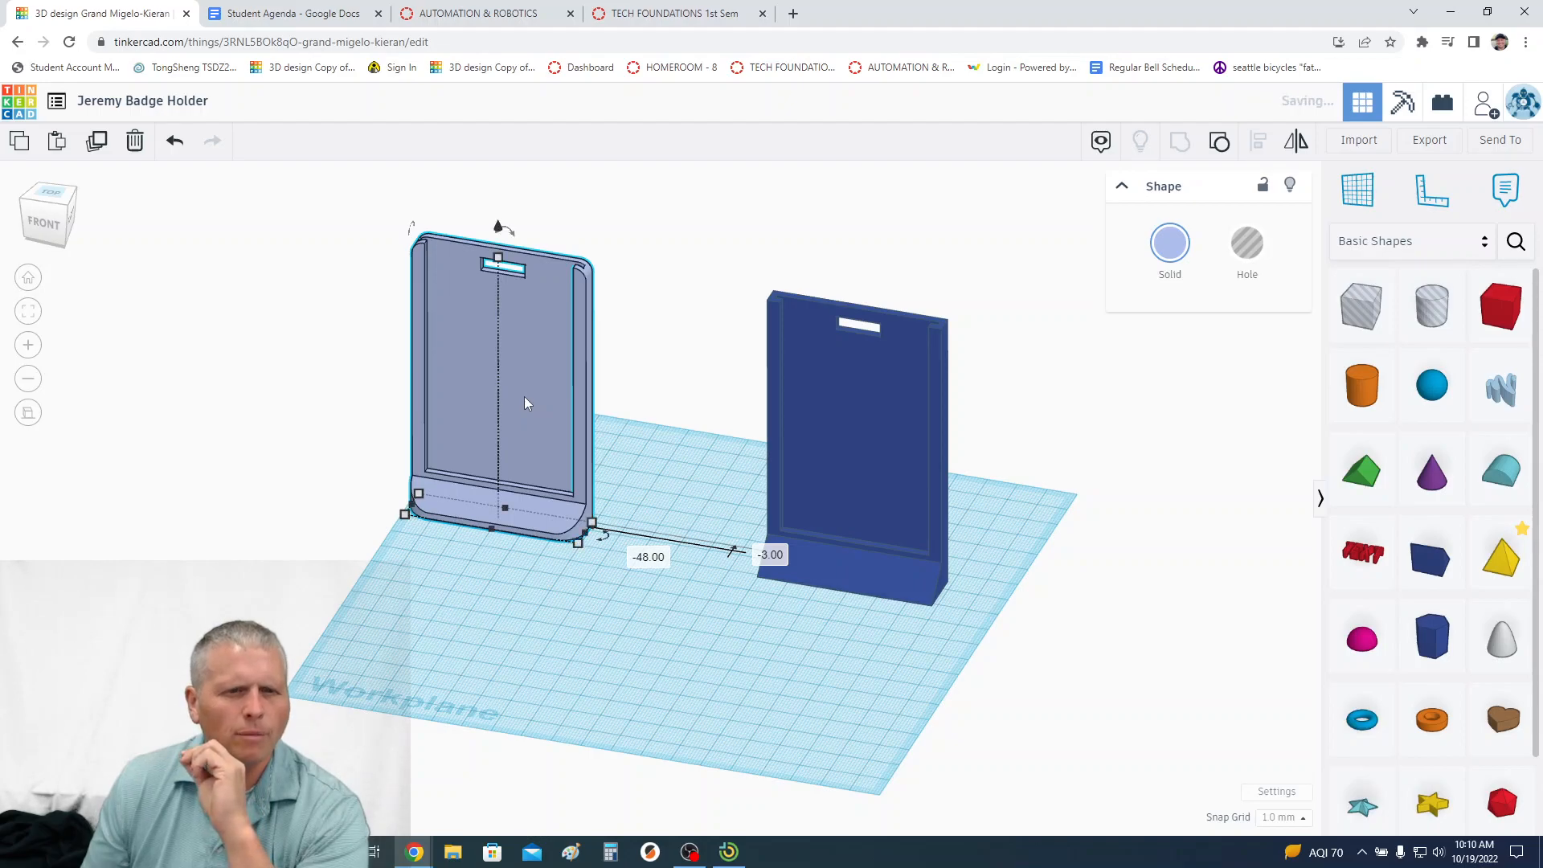
mouse_move(650, 452)
right_down()
mouse_move(676, 480)
mouse_move(656, 470)
right_up()
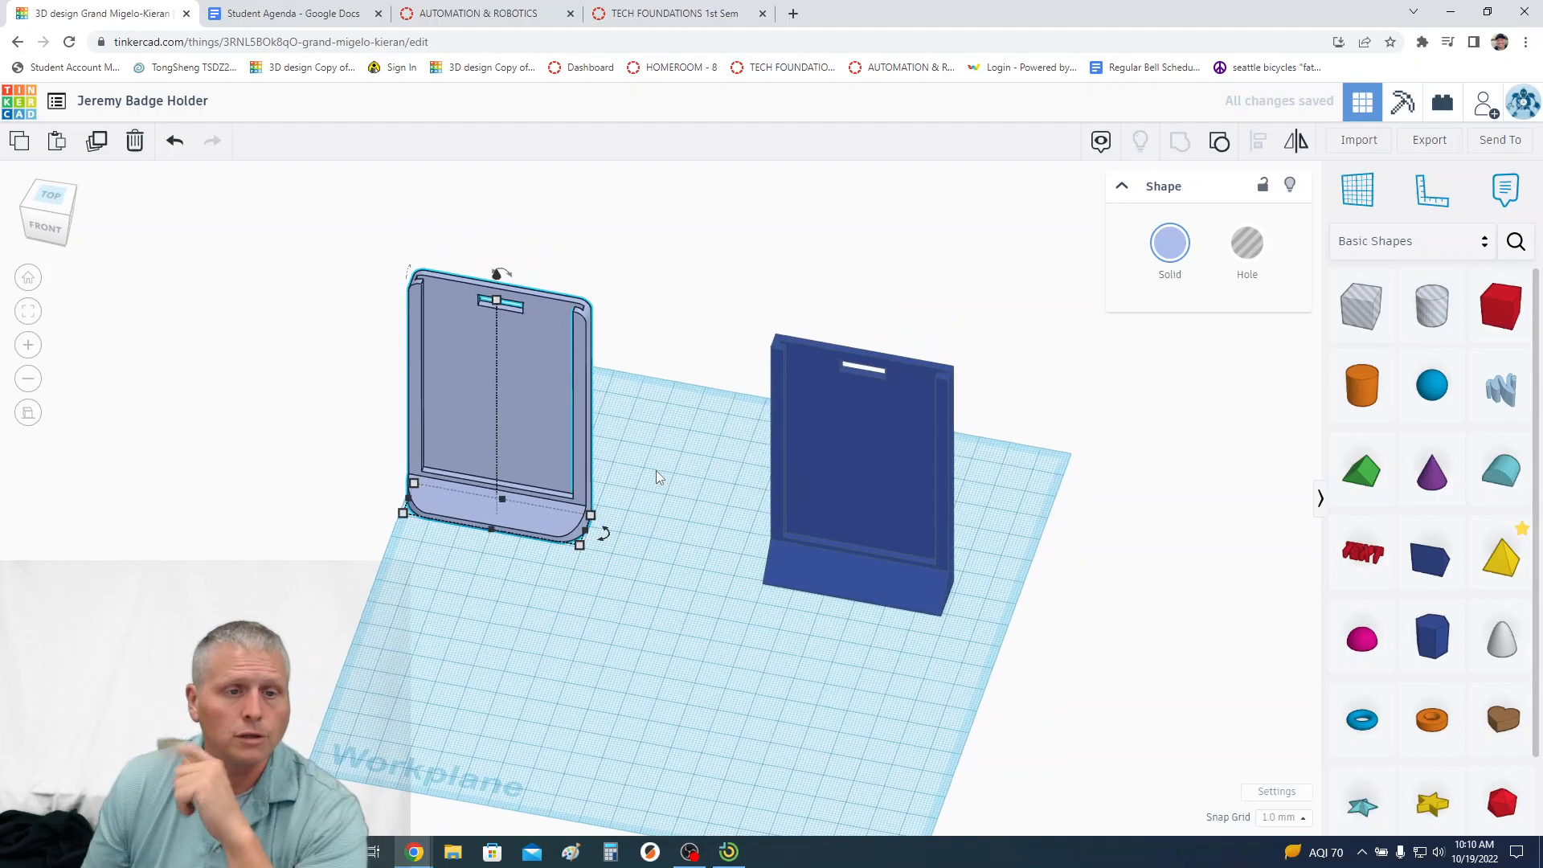
click(655, 470)
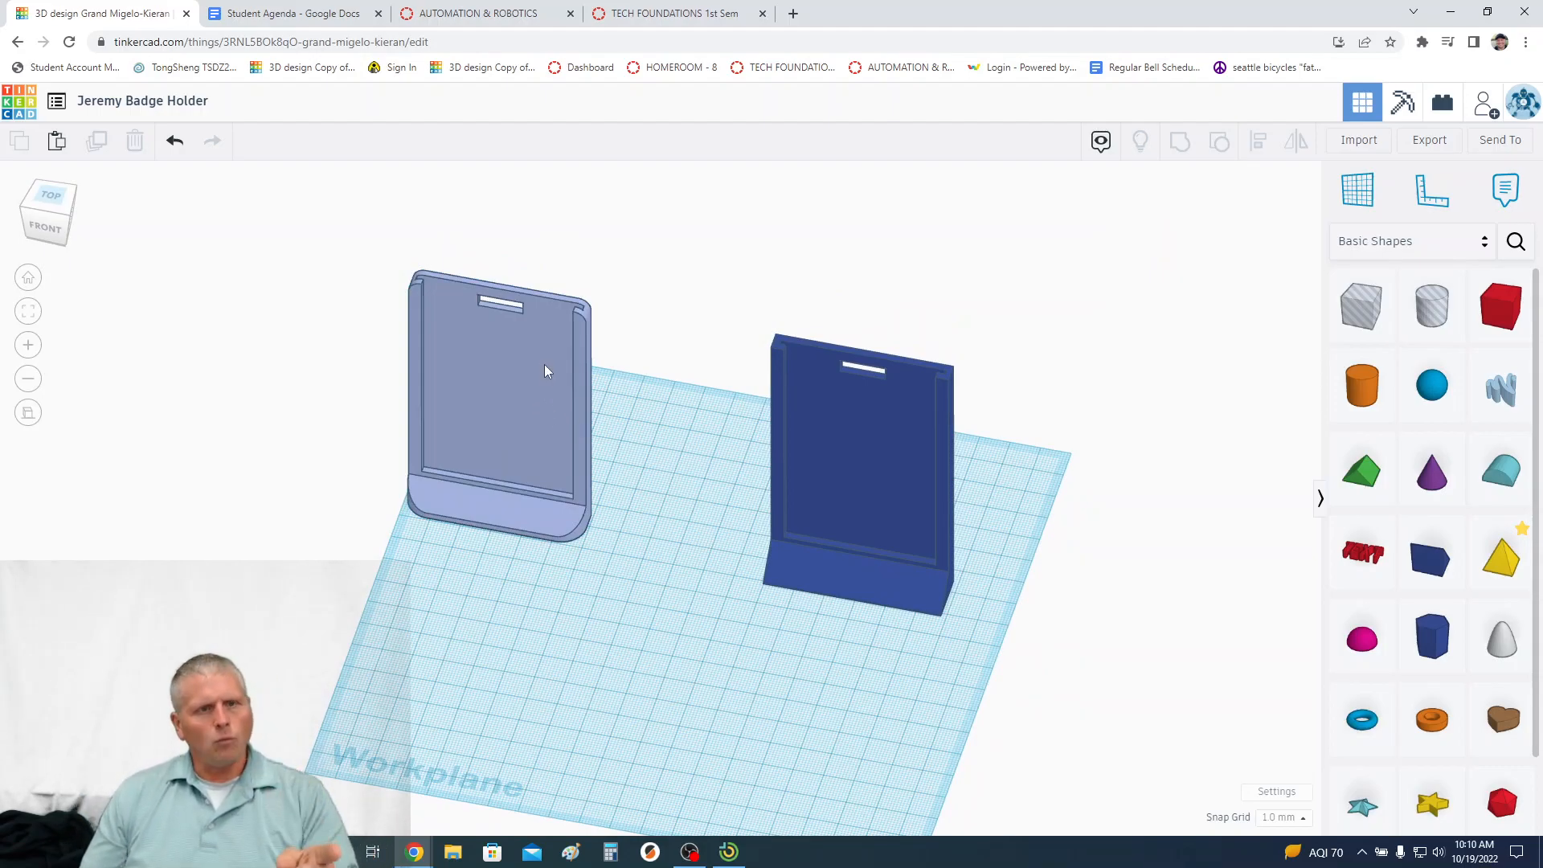
Spread the two badge holders farther apart, shifting the dark-blue one about 9 mm in each direction on the workplane
drag(519, 365, 398, 344)
drag(890, 435, 868, 465)
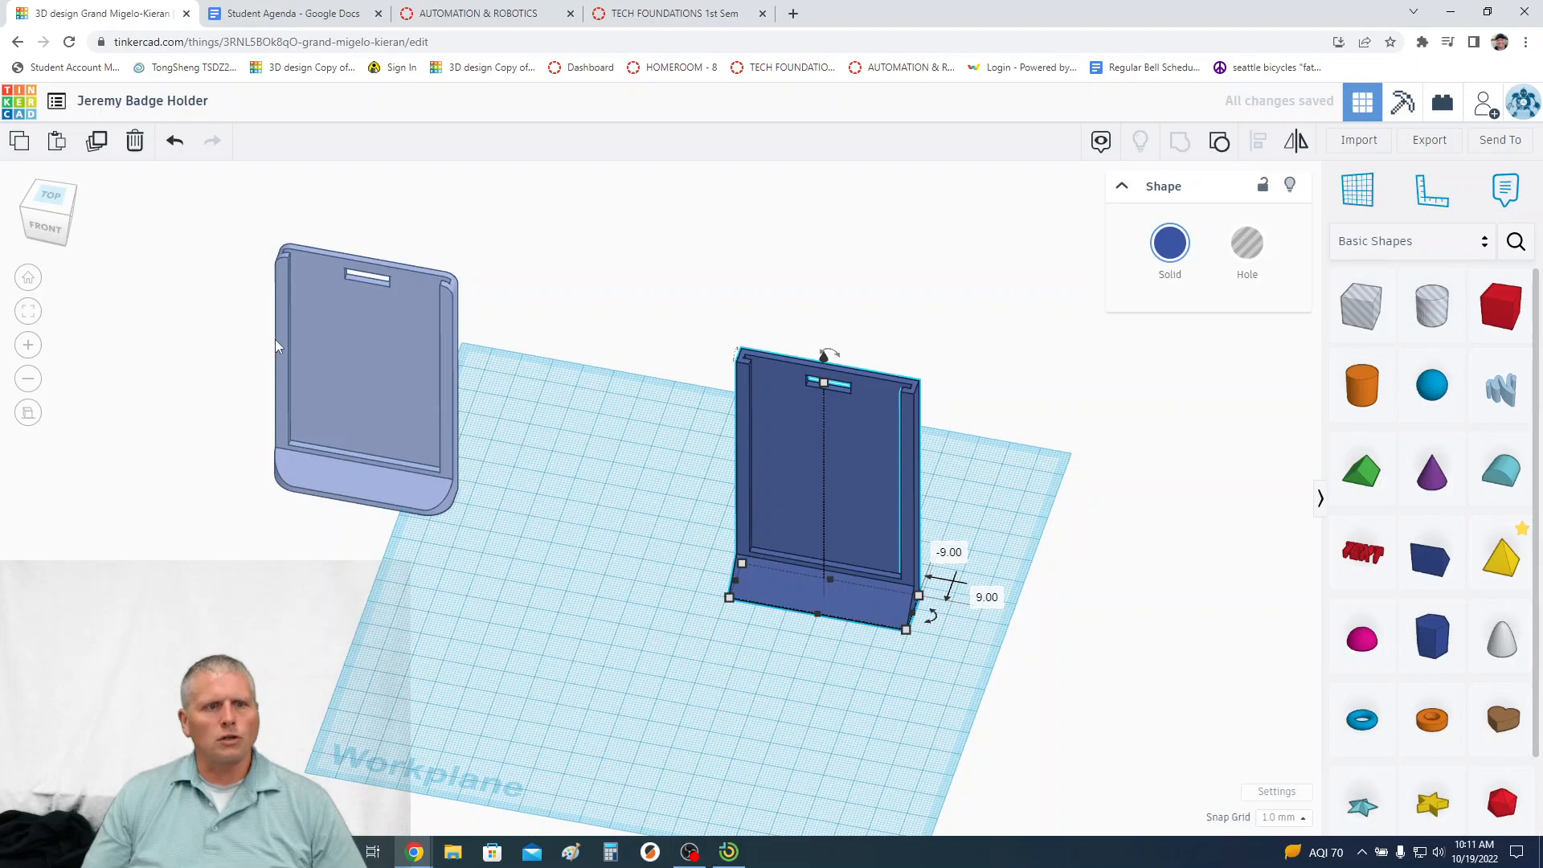
click(424, 385)
click(812, 435)
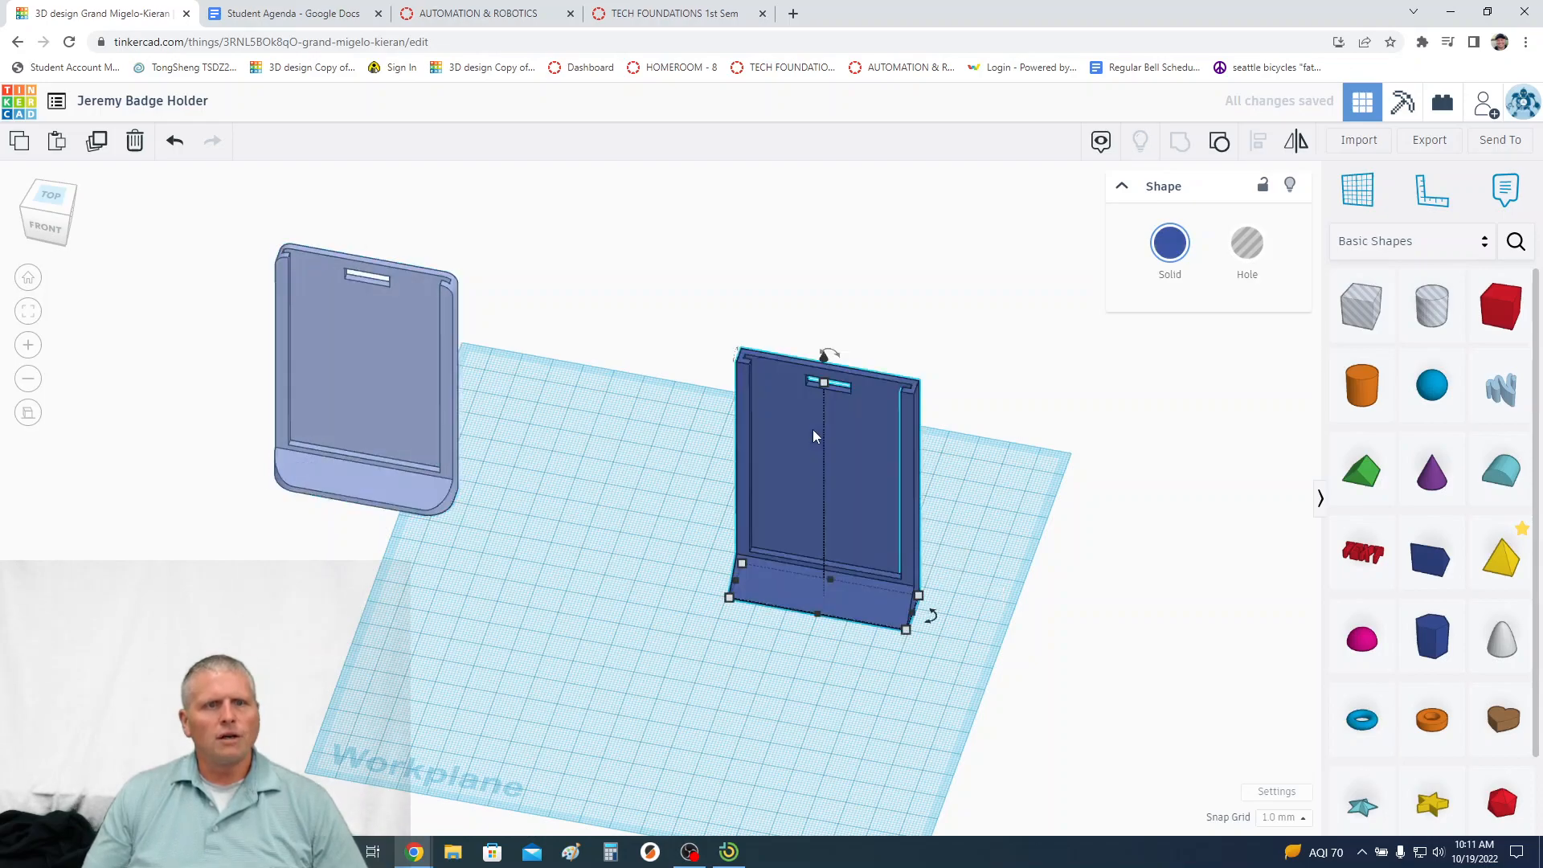
drag(349, 348, 392, 353)
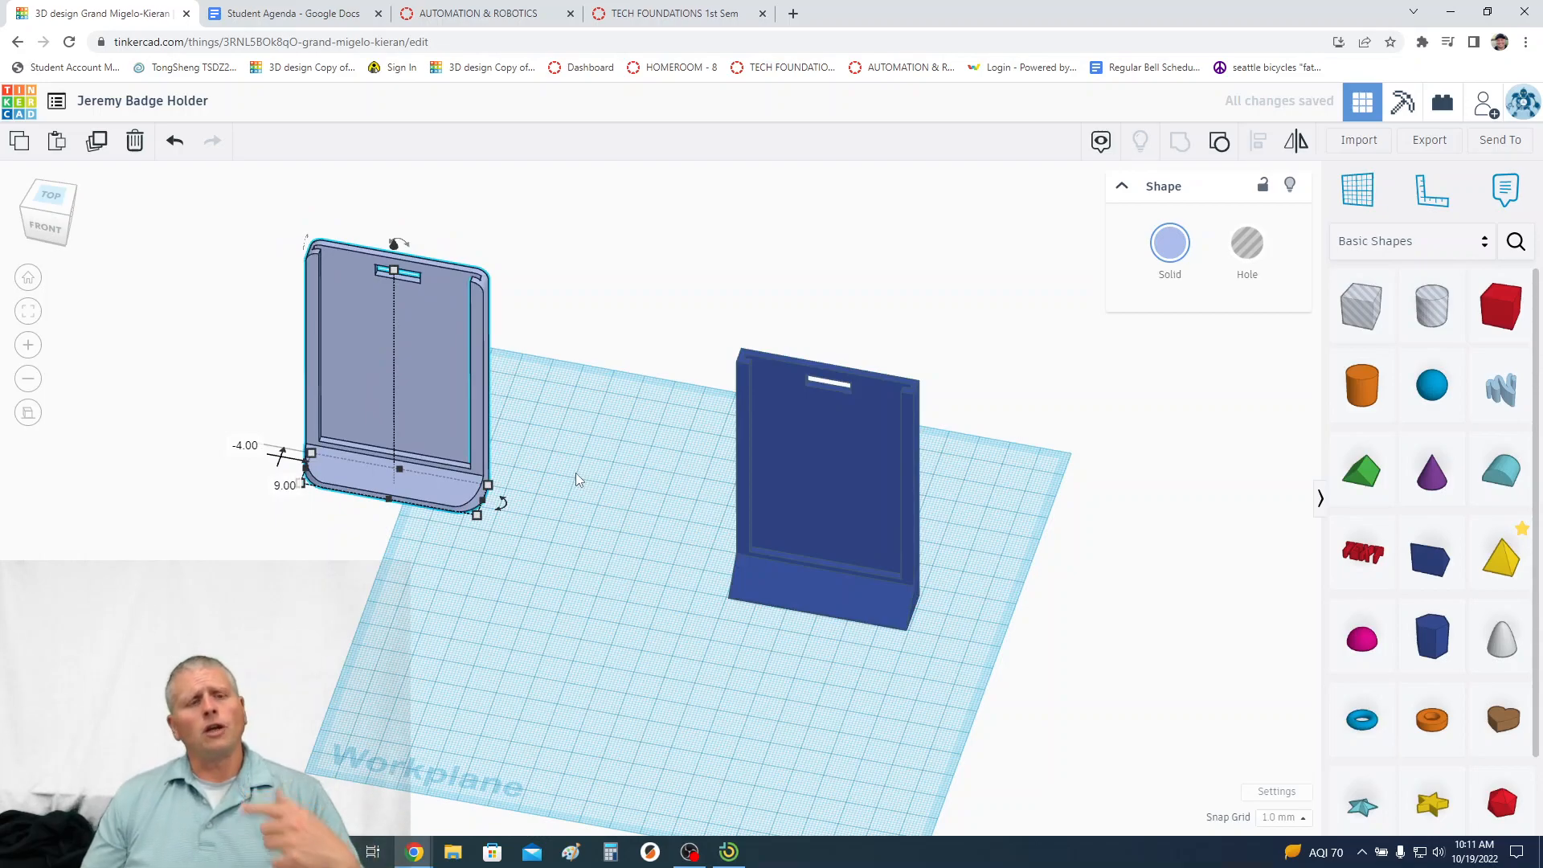
click(630, 515)
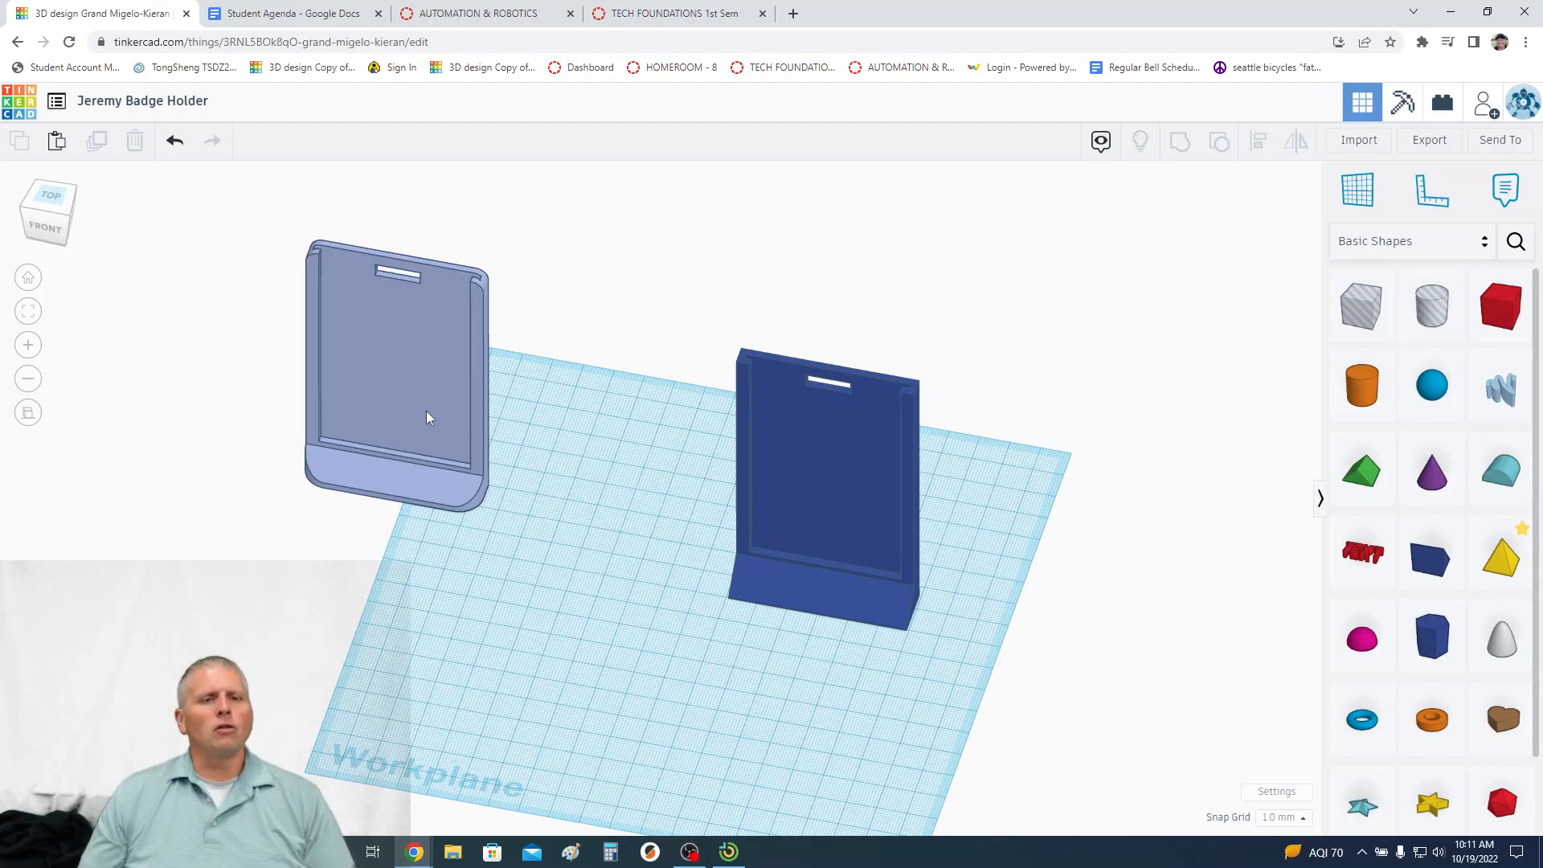
Ungroup the rounded light-blue badge holder into its component shapes
click(388, 449)
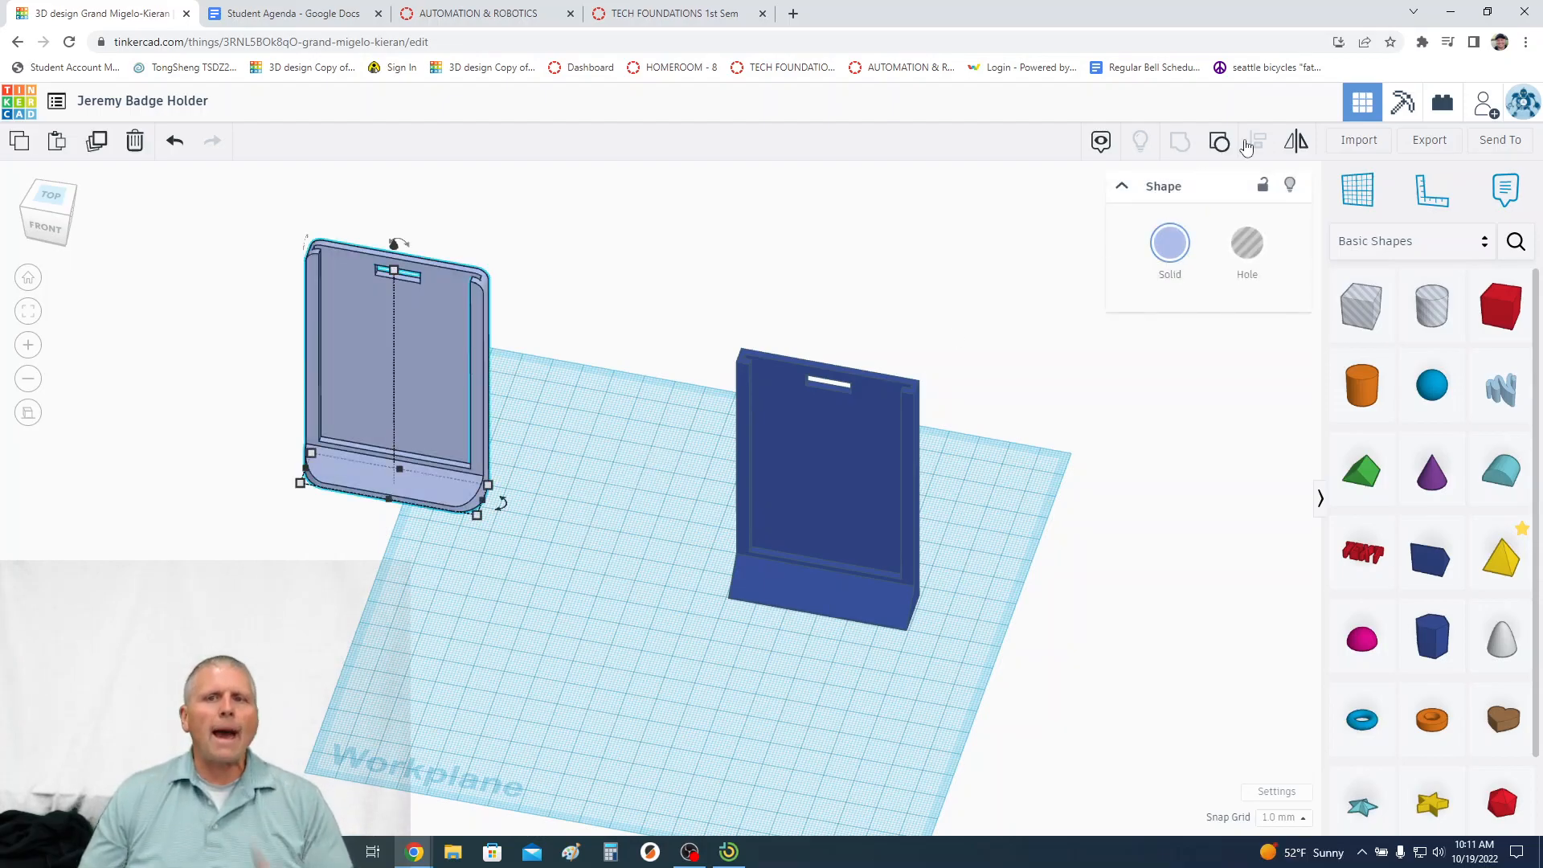
click(1220, 144)
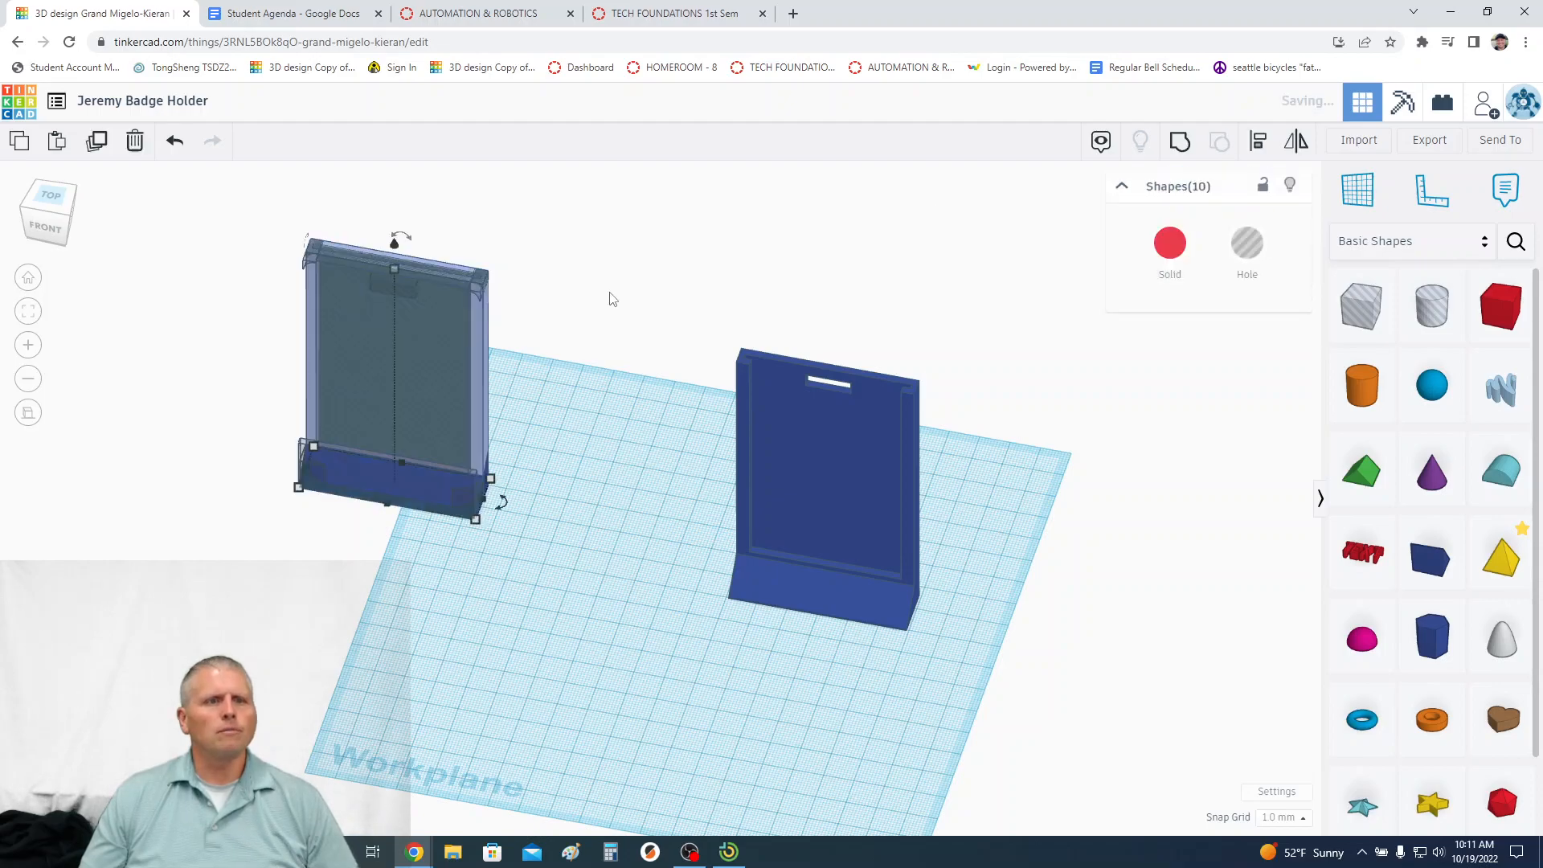
click(552, 388)
right_drag(552, 384, 602, 434)
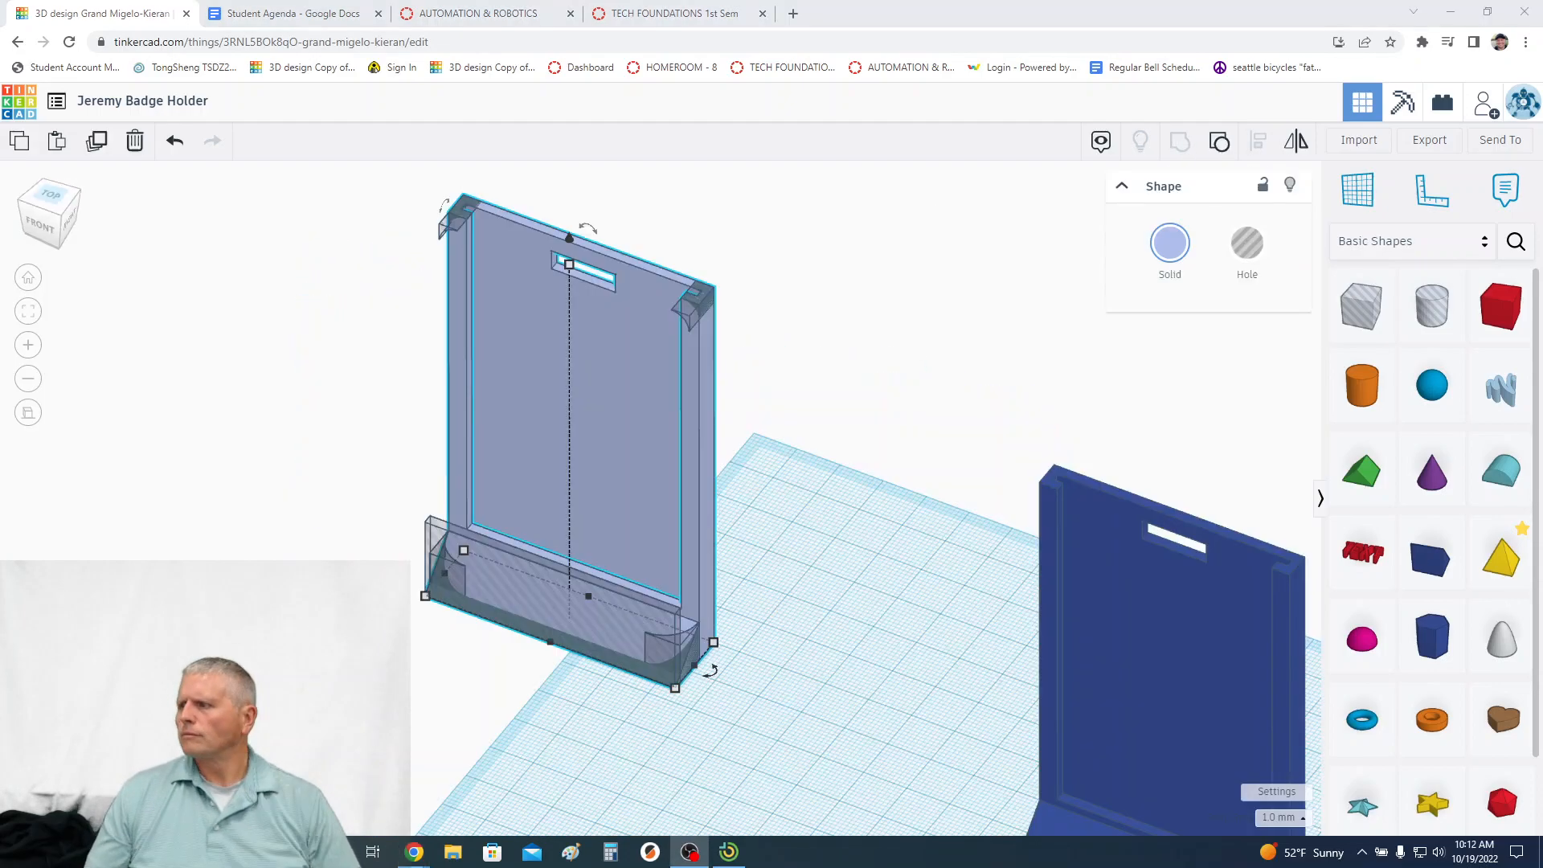
Pull the light-blue body away from its corner and base hole shapes to expose them, and undo the moves
drag(612, 397, 788, 355)
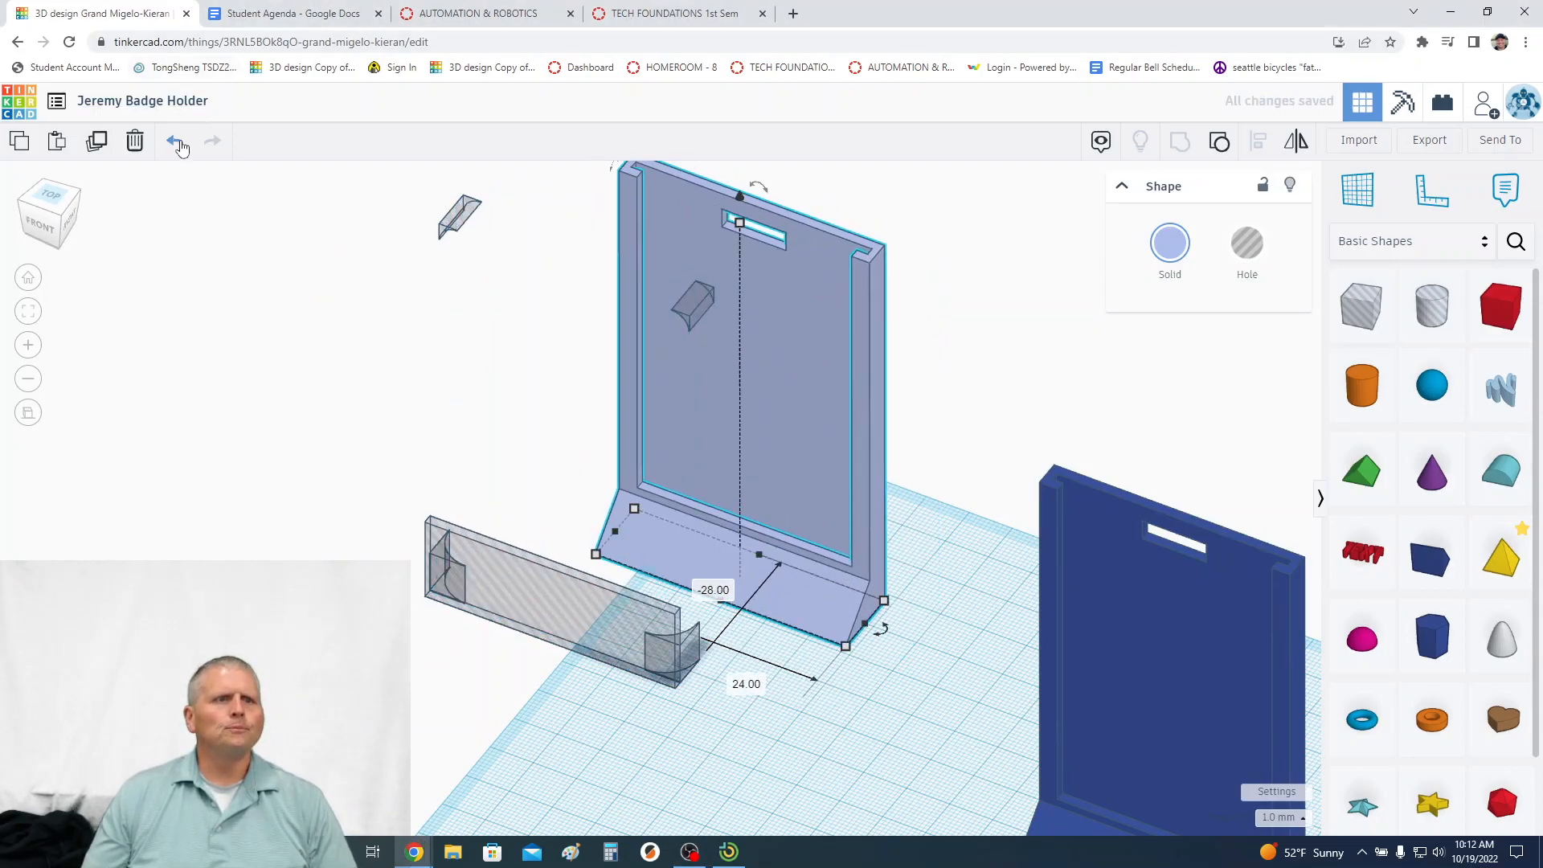
click(175, 140)
drag(470, 249, 1127, 378)
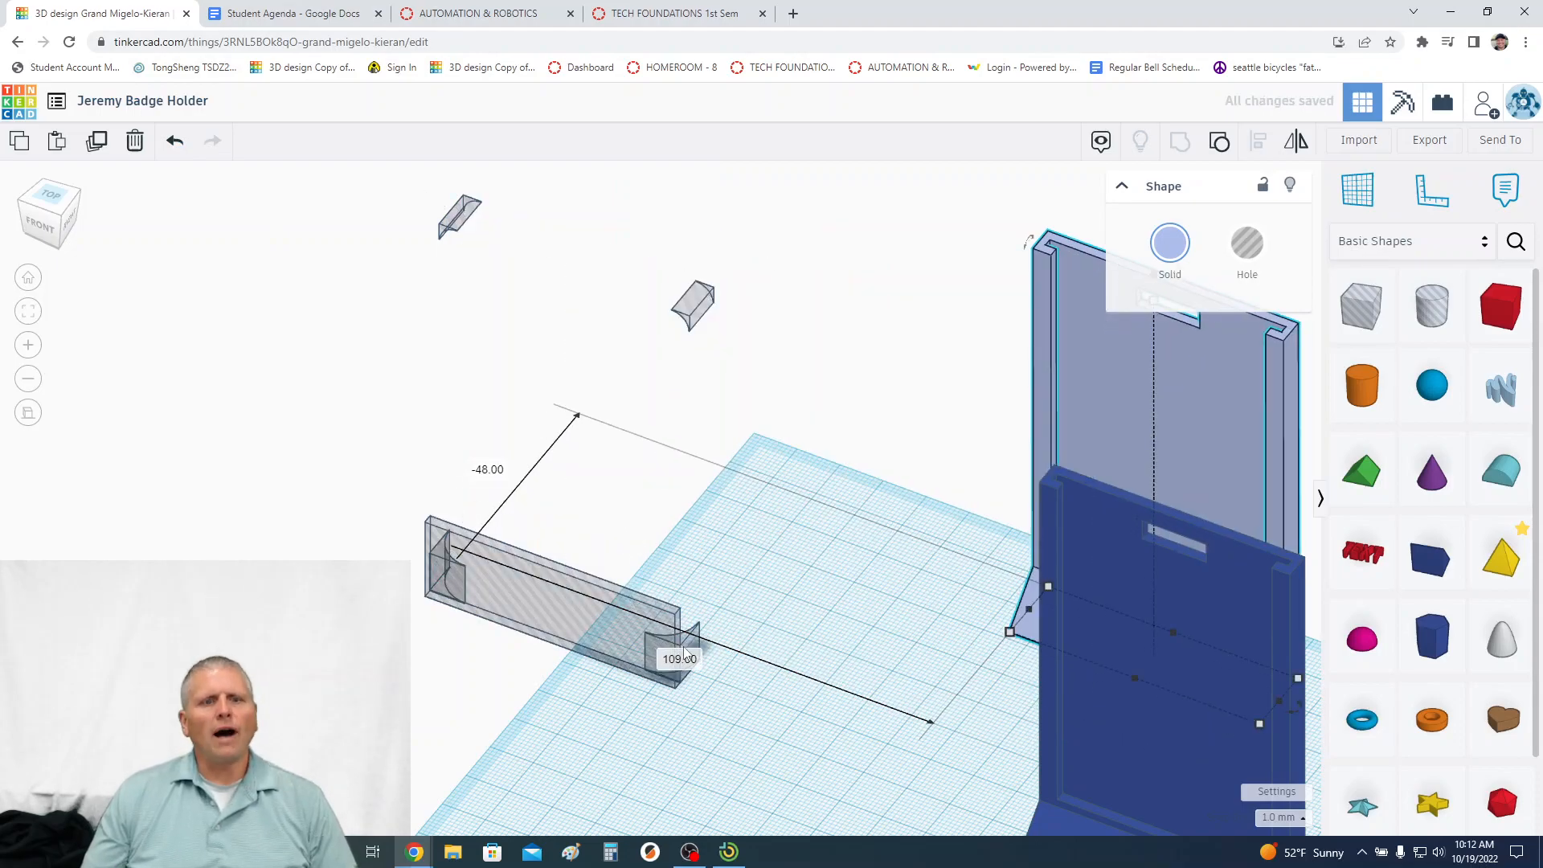
click(755, 435)
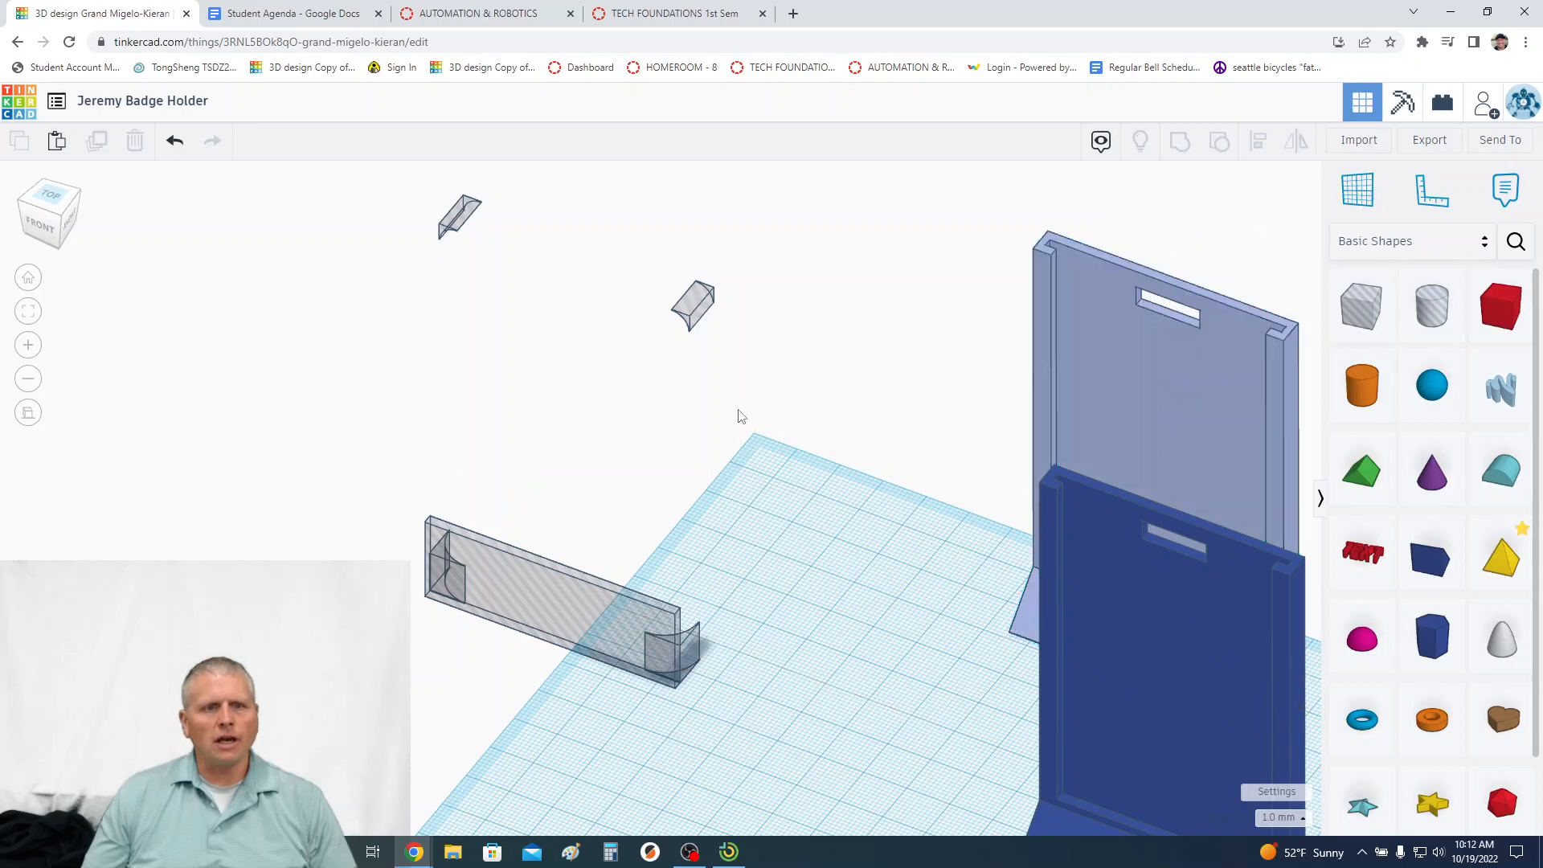
key(ctrl+z)
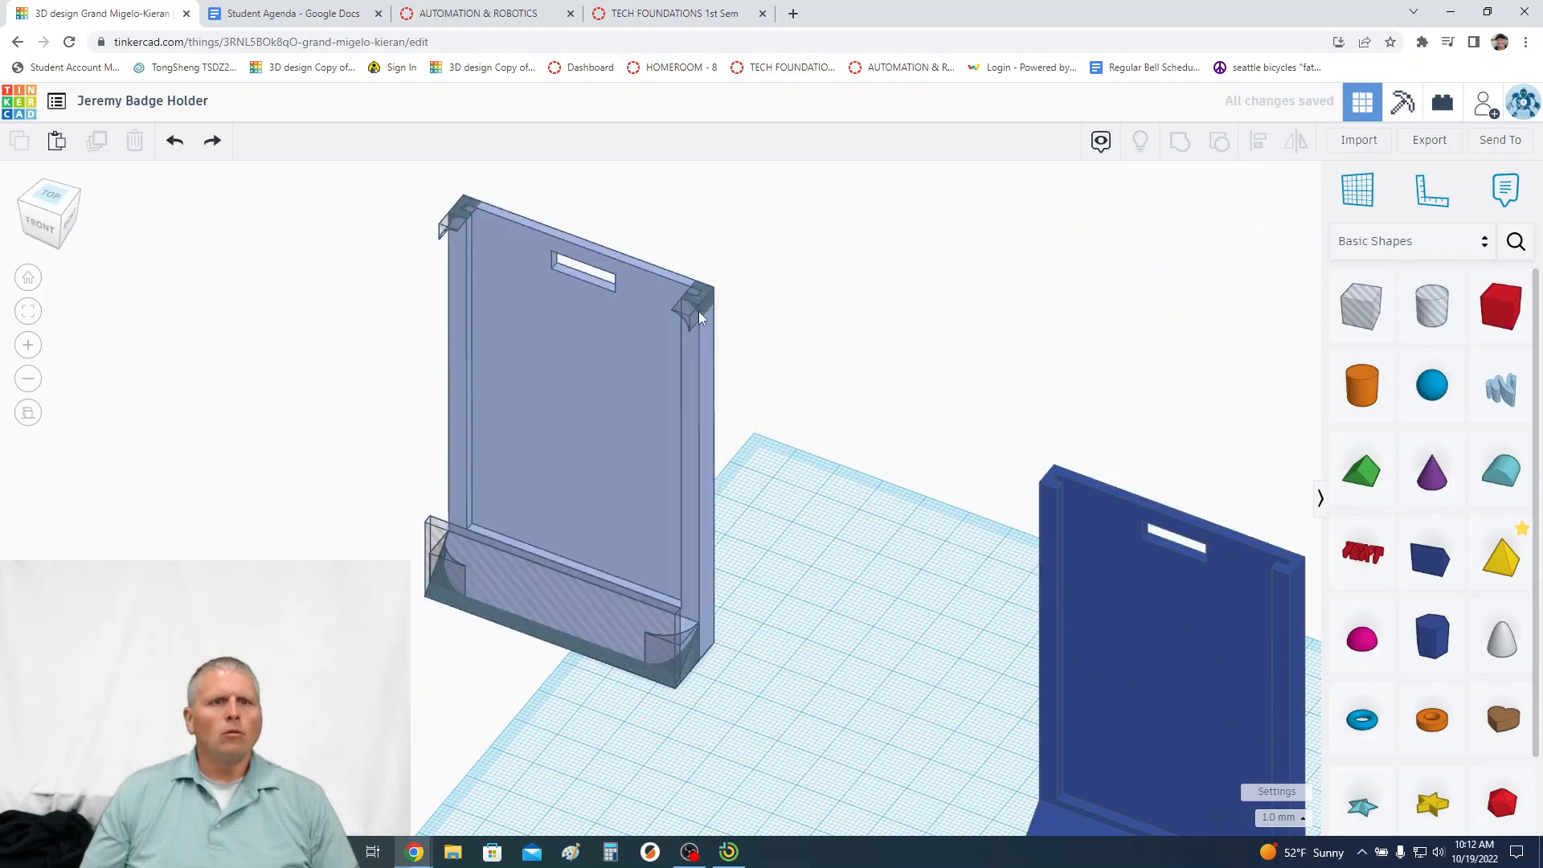
Move the box hole off the light-blue holder's base, examine the fillet holes at the corners, and undo the move
right_drag(410, 511, 438, 553)
click(516, 598)
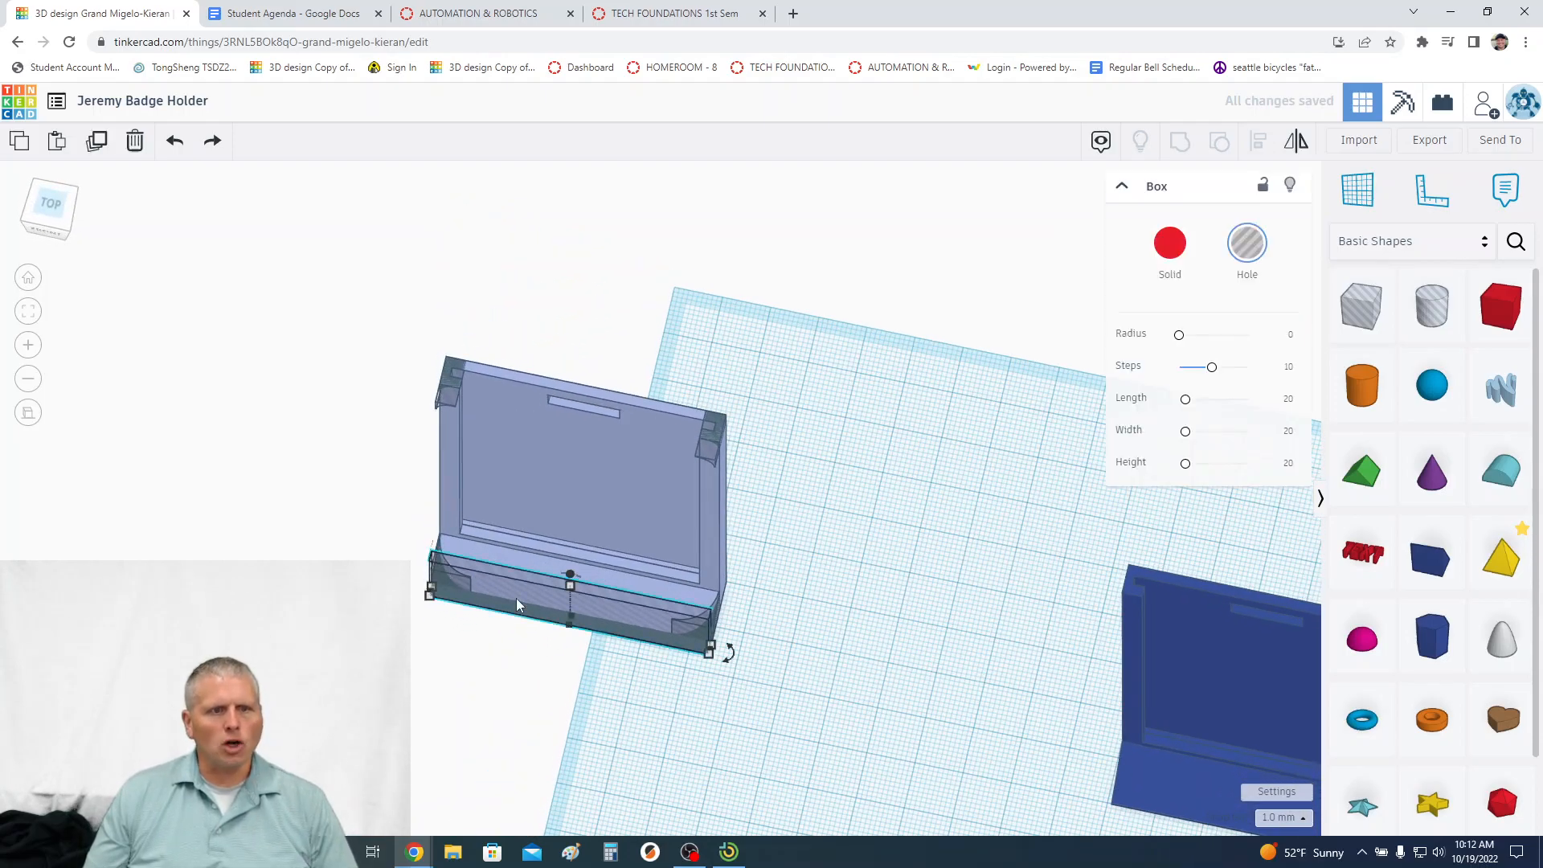
drag(441, 600, 233, 624)
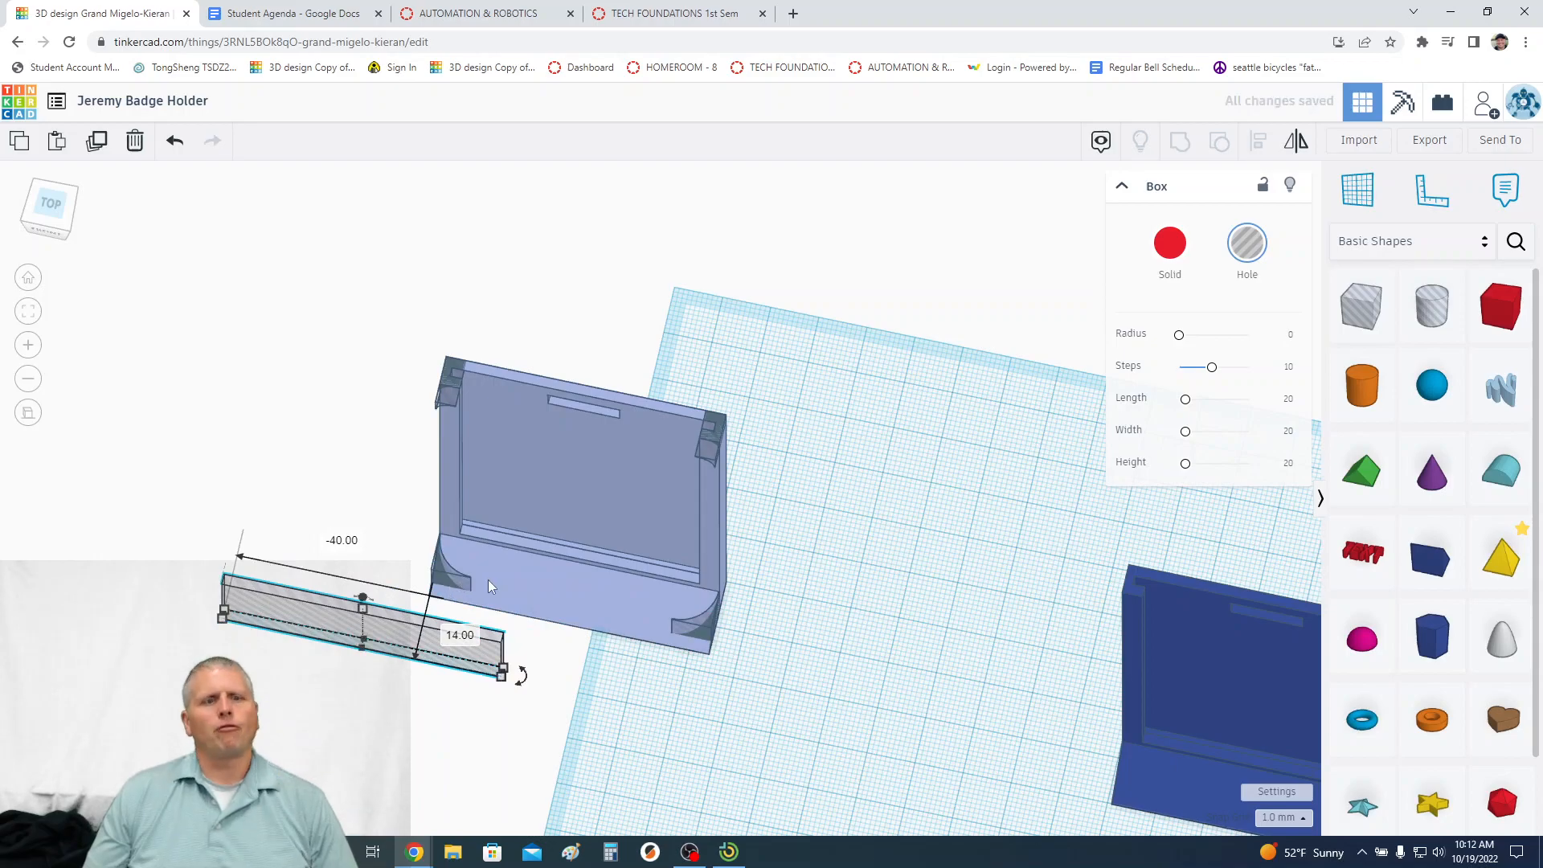
click(442, 569)
click(442, 575)
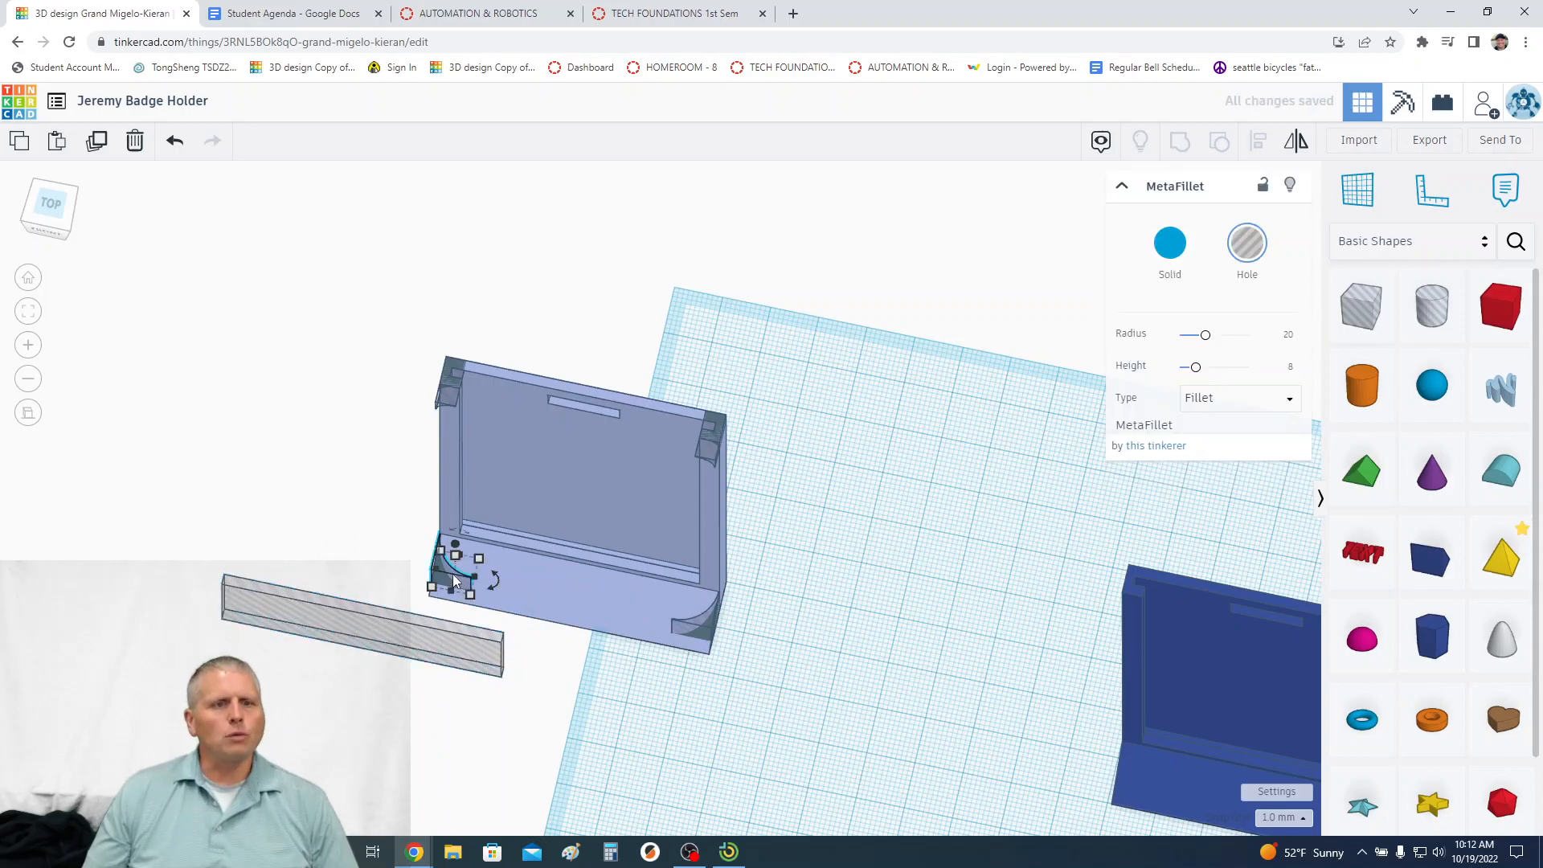
click(704, 627)
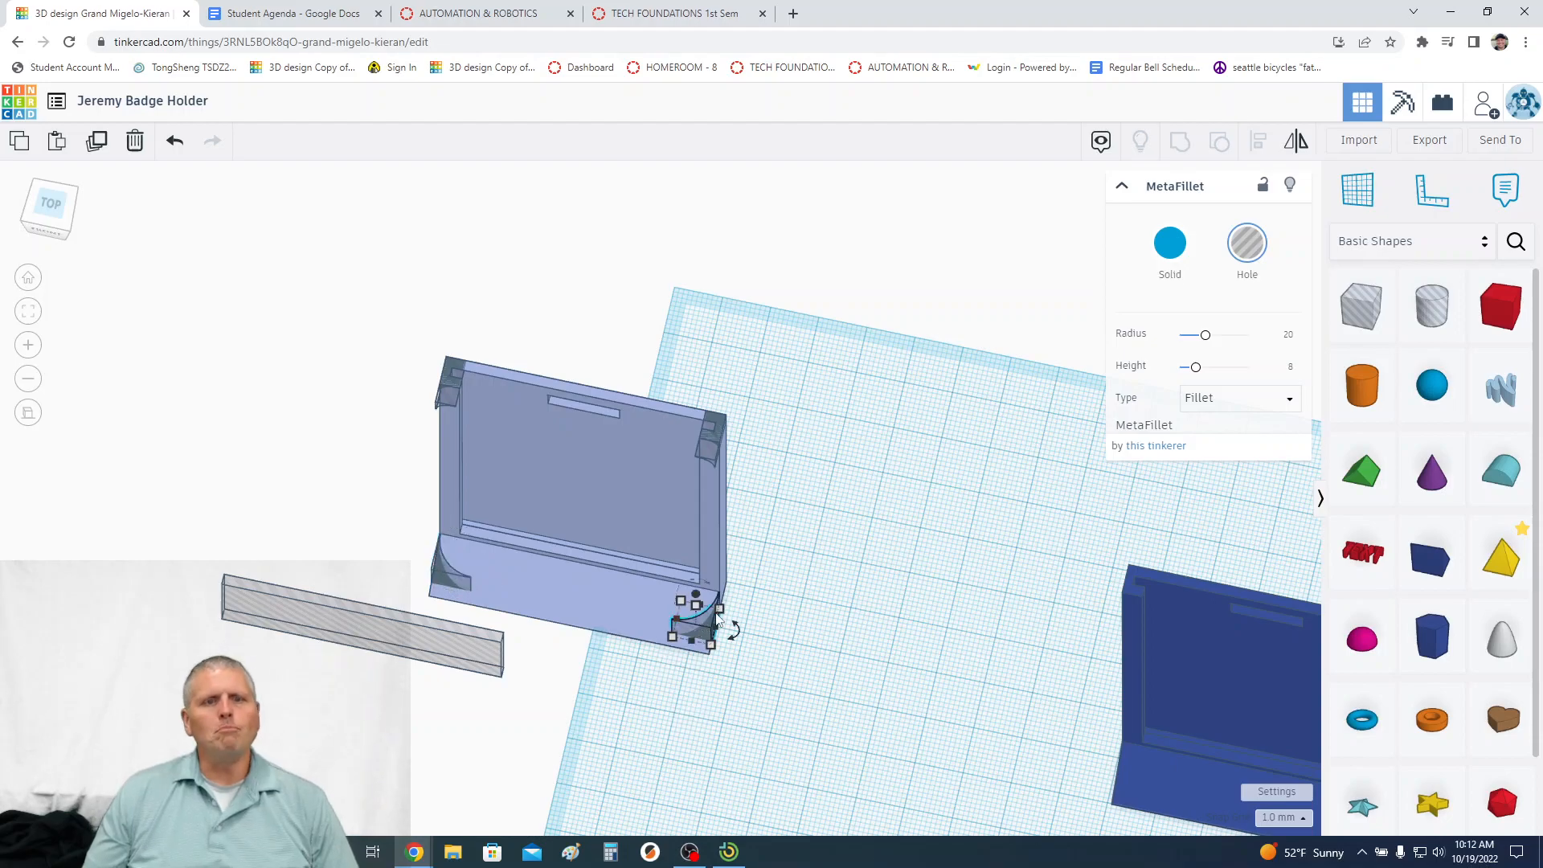
right_drag(823, 538, 805, 464)
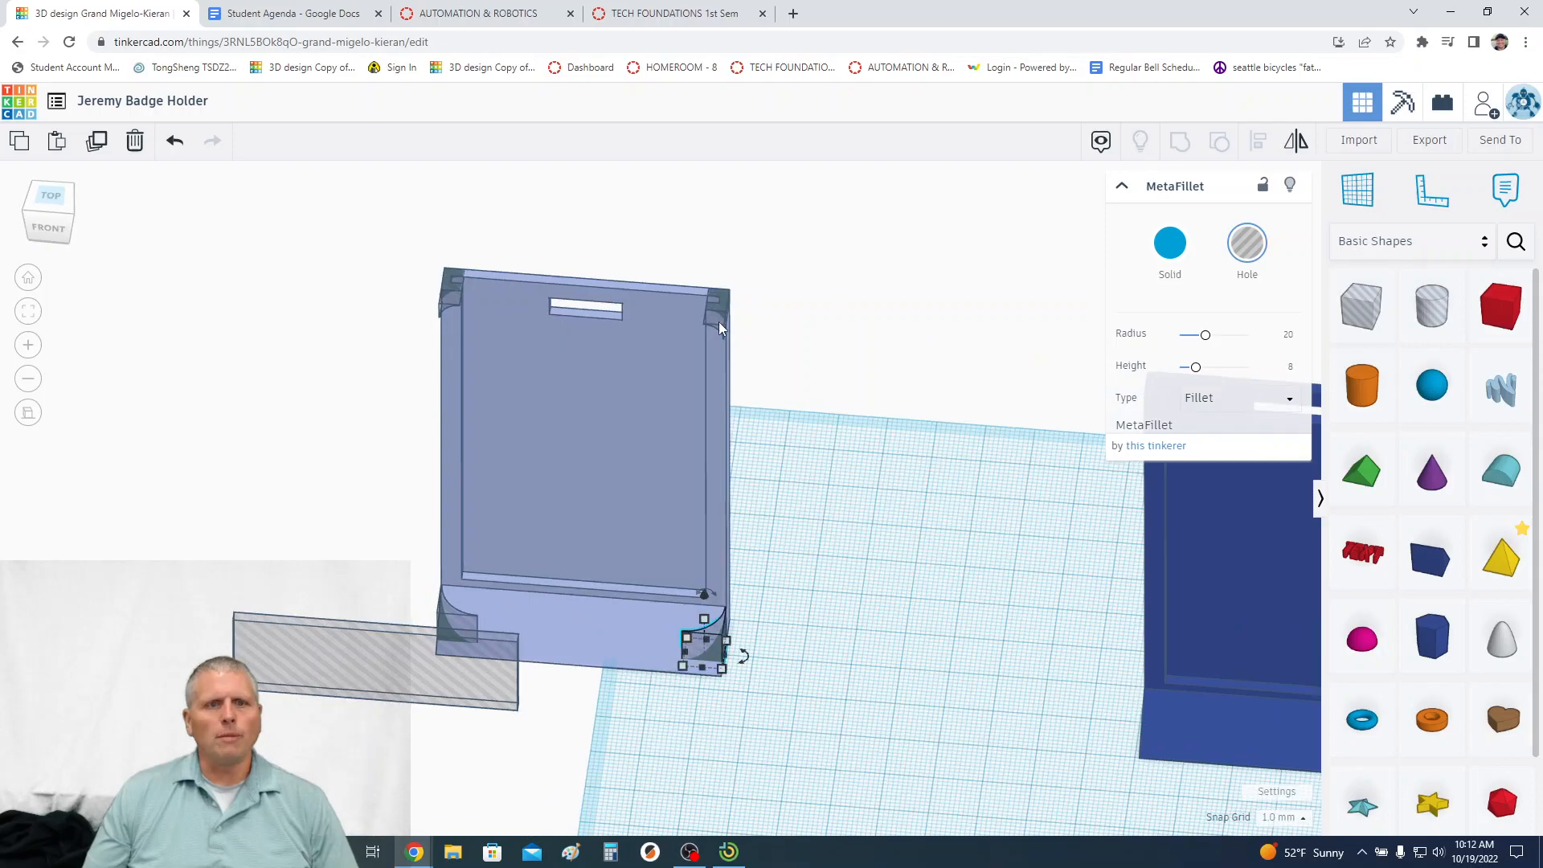
right_drag(758, 327, 782, 241)
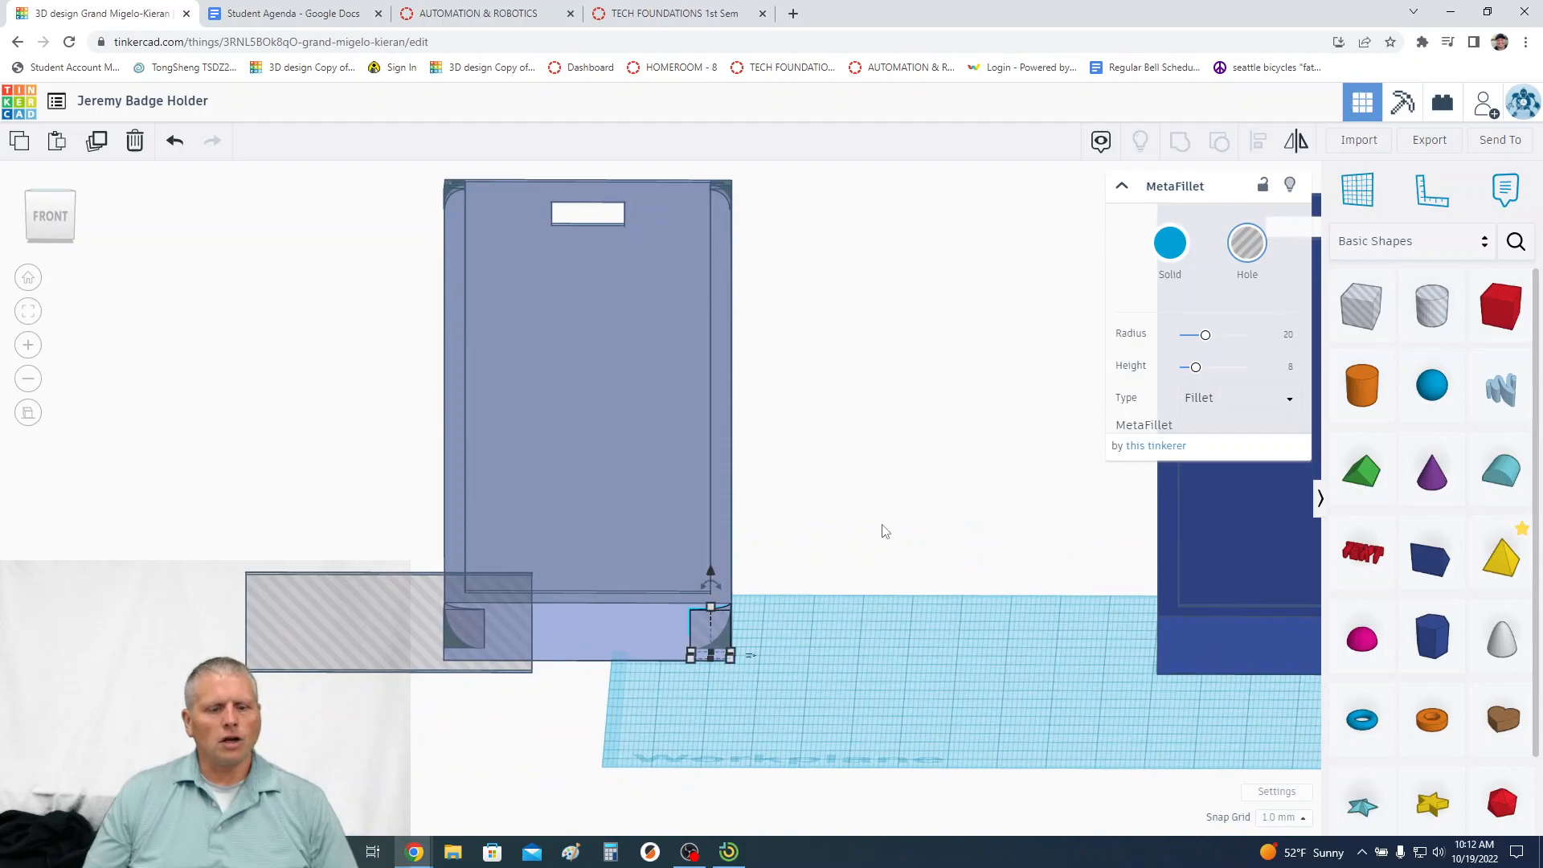
key(ctrl+z)
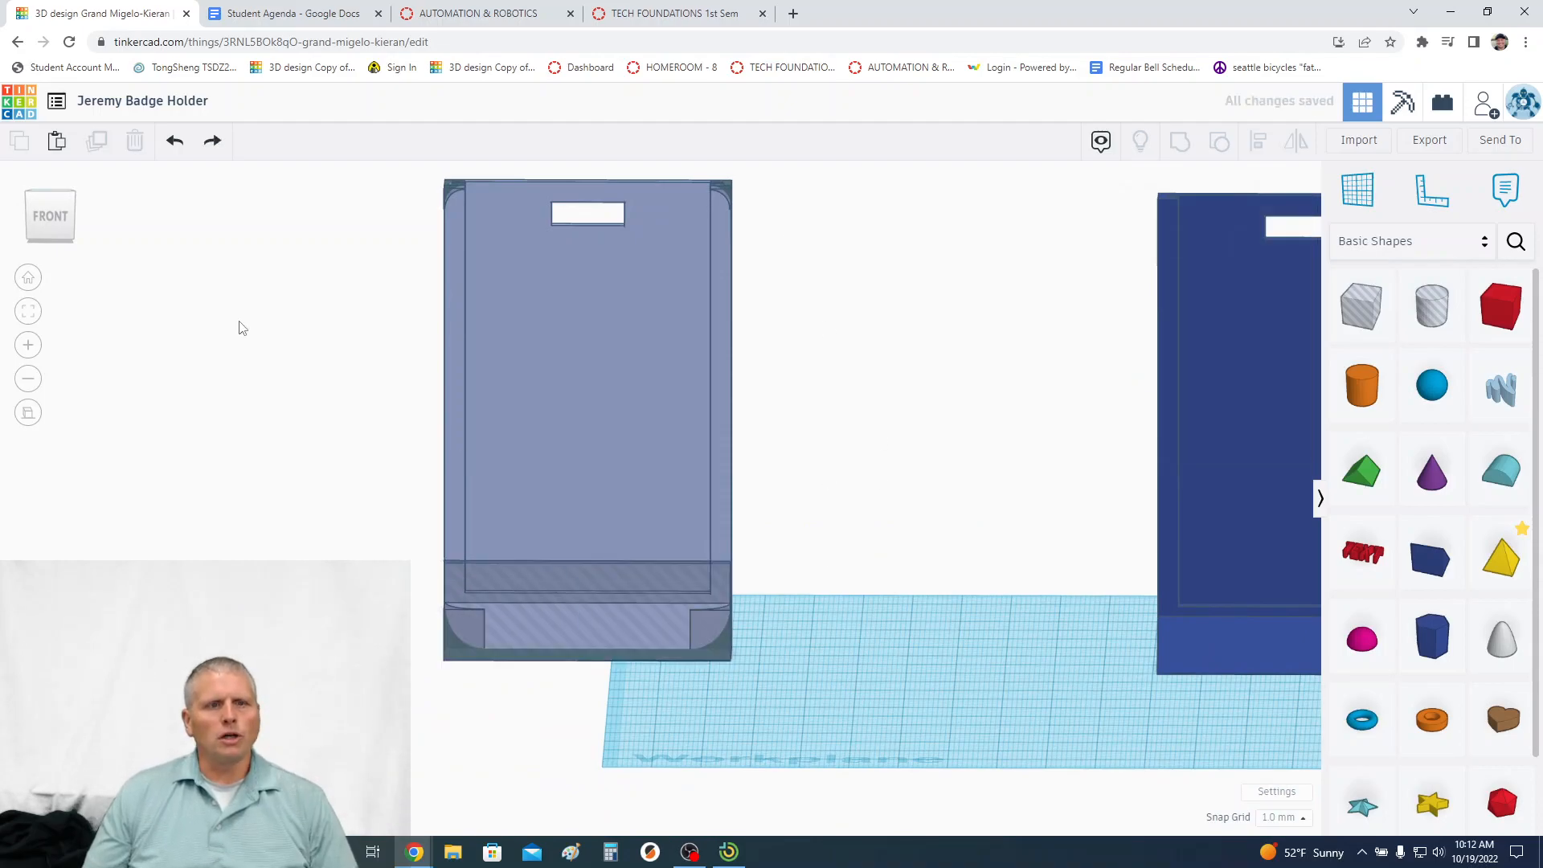
Regroup the light-blue body with all its hole shapes and clear the selection
drag(276, 282, 827, 836)
click(1185, 149)
right_drag(920, 613, 892, 592)
middle_drag(893, 593, 764, 523)
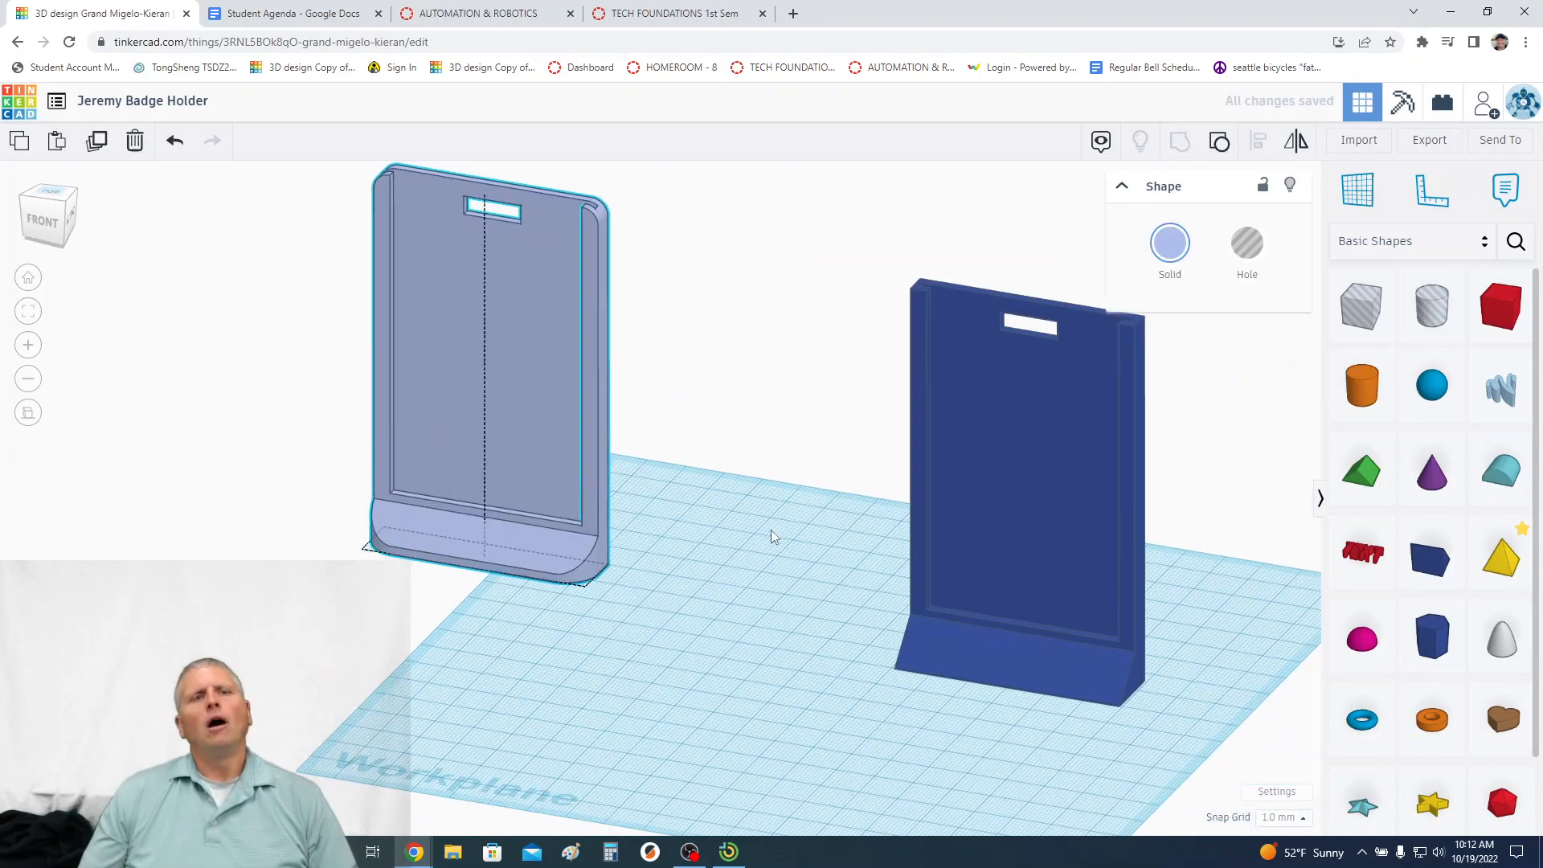
click(750, 497)
Place a box hole on the workplane near the dark-blue holder and size it 58 mm long by 2 mm deep
right_drag(707, 587, 1124, 450)
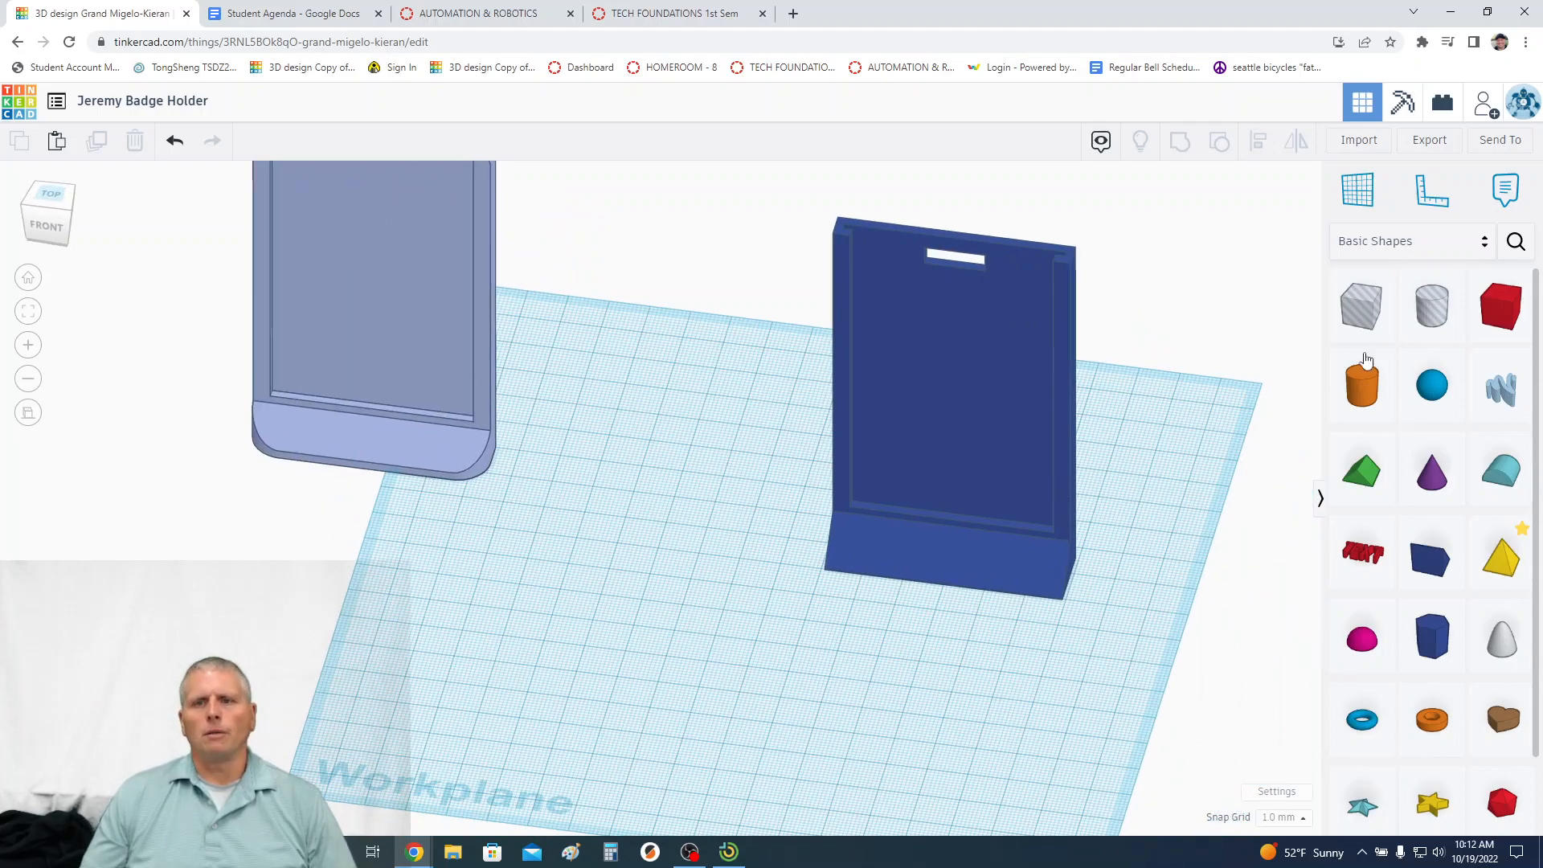
click(707, 618)
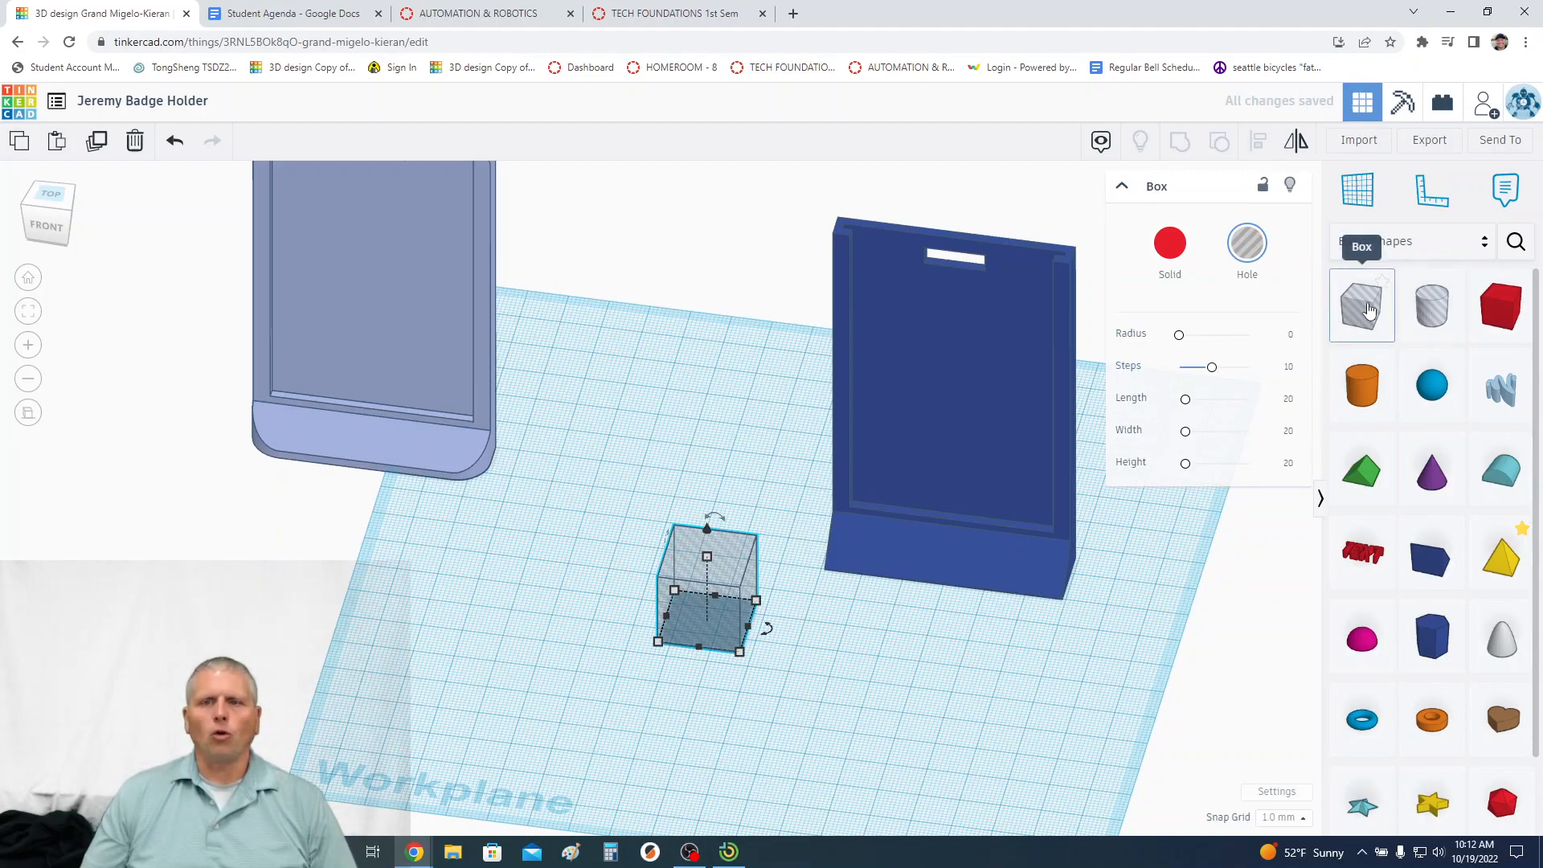
mouse_move(740, 653)
click(684, 694)
text(8)
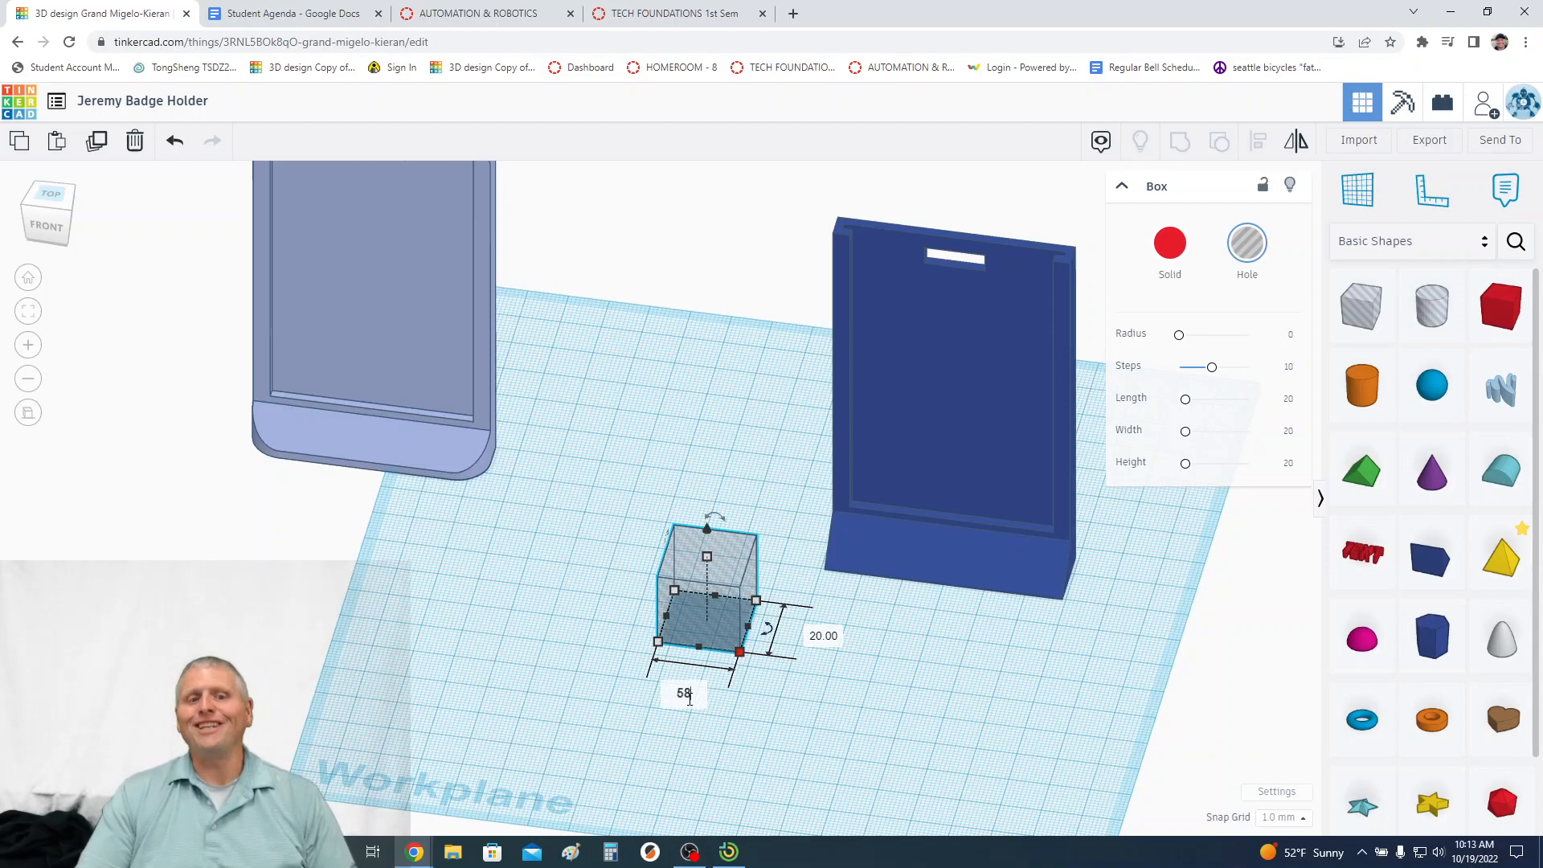
key(Tab)
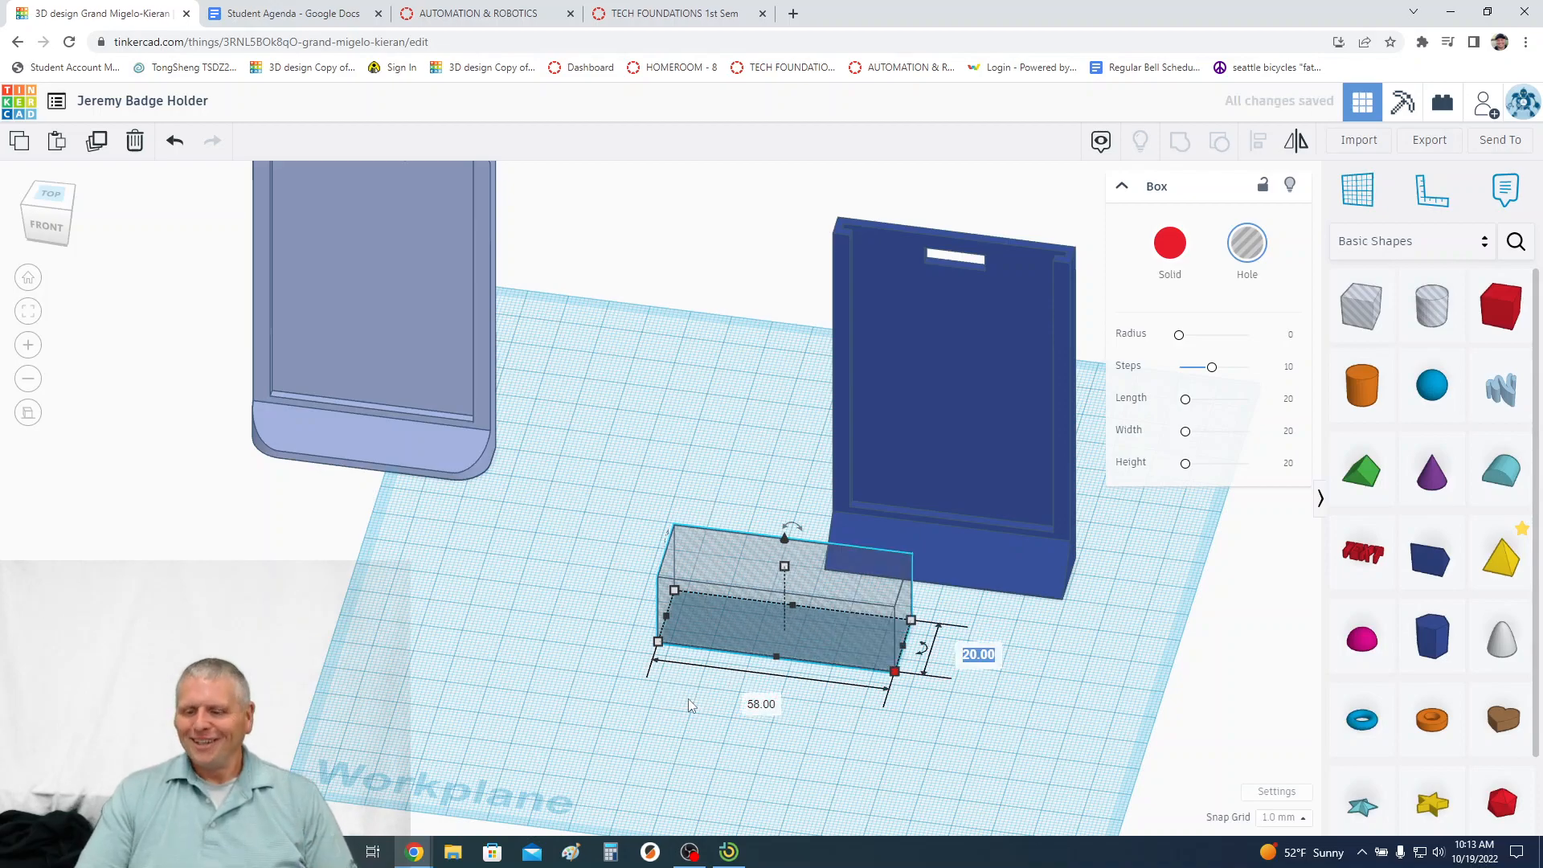
text(2)
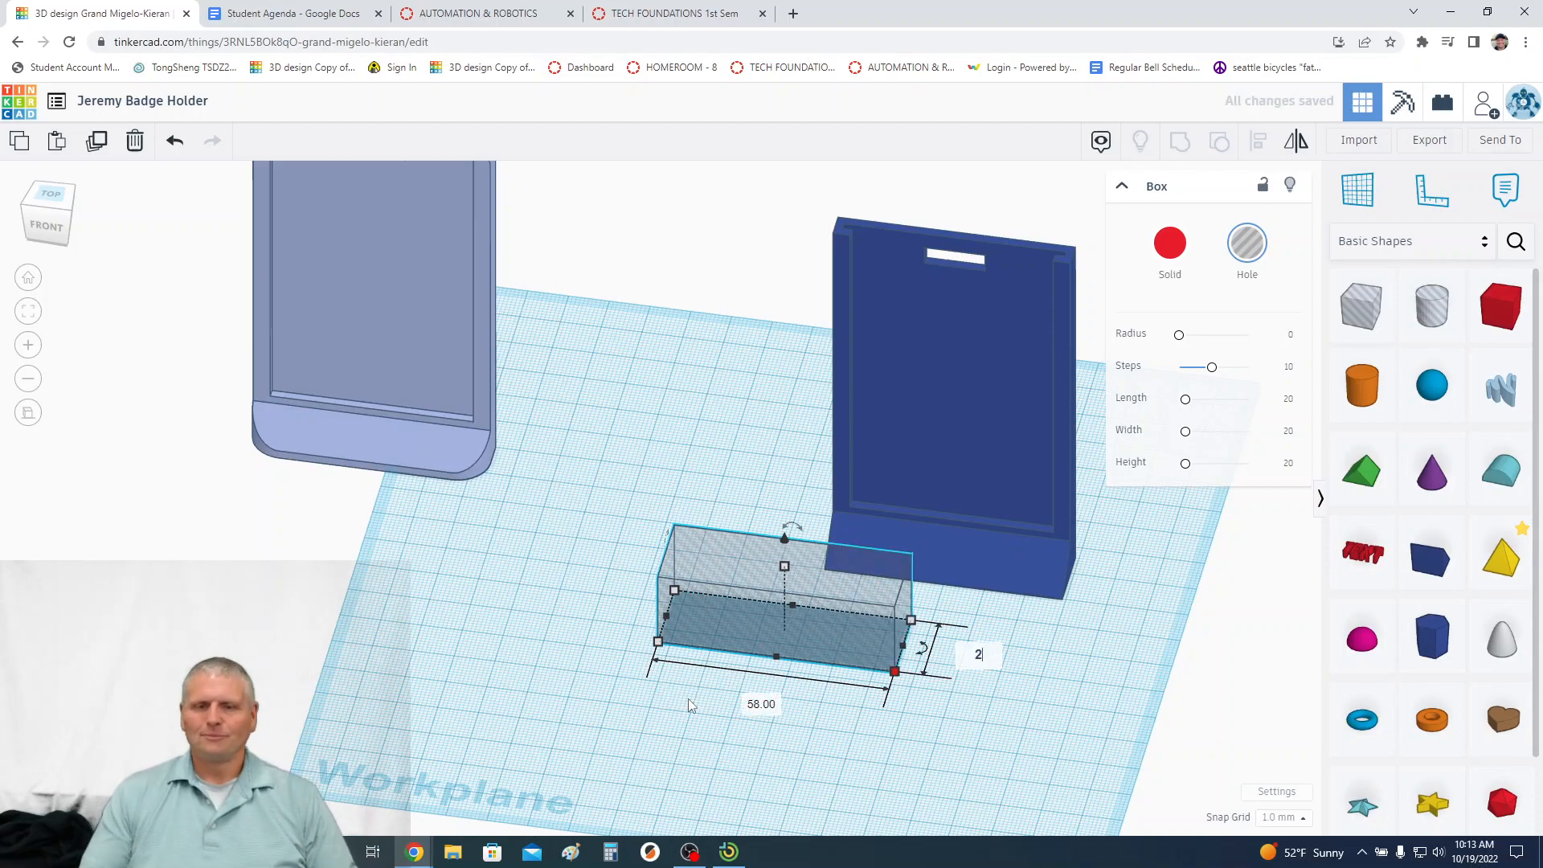
key(Return)
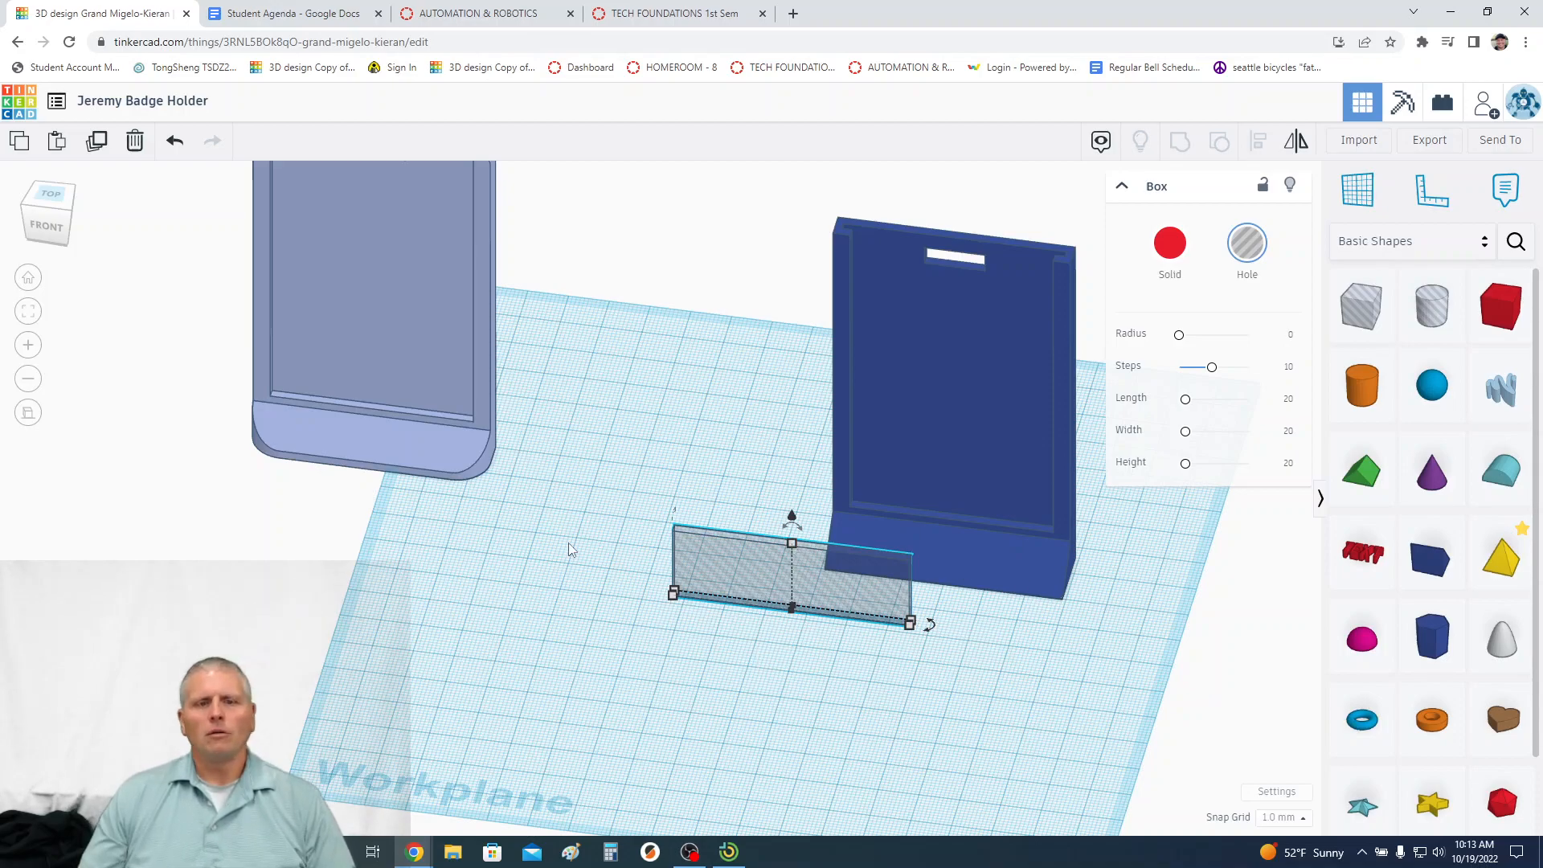
Move the box hole about 34 mm sideways and 17 mm back onto the front edge of the dark-blue holder's base
right_drag(643, 439, 680, 548)
right_drag(783, 703, 720, 618)
drag(719, 619, 871, 586)
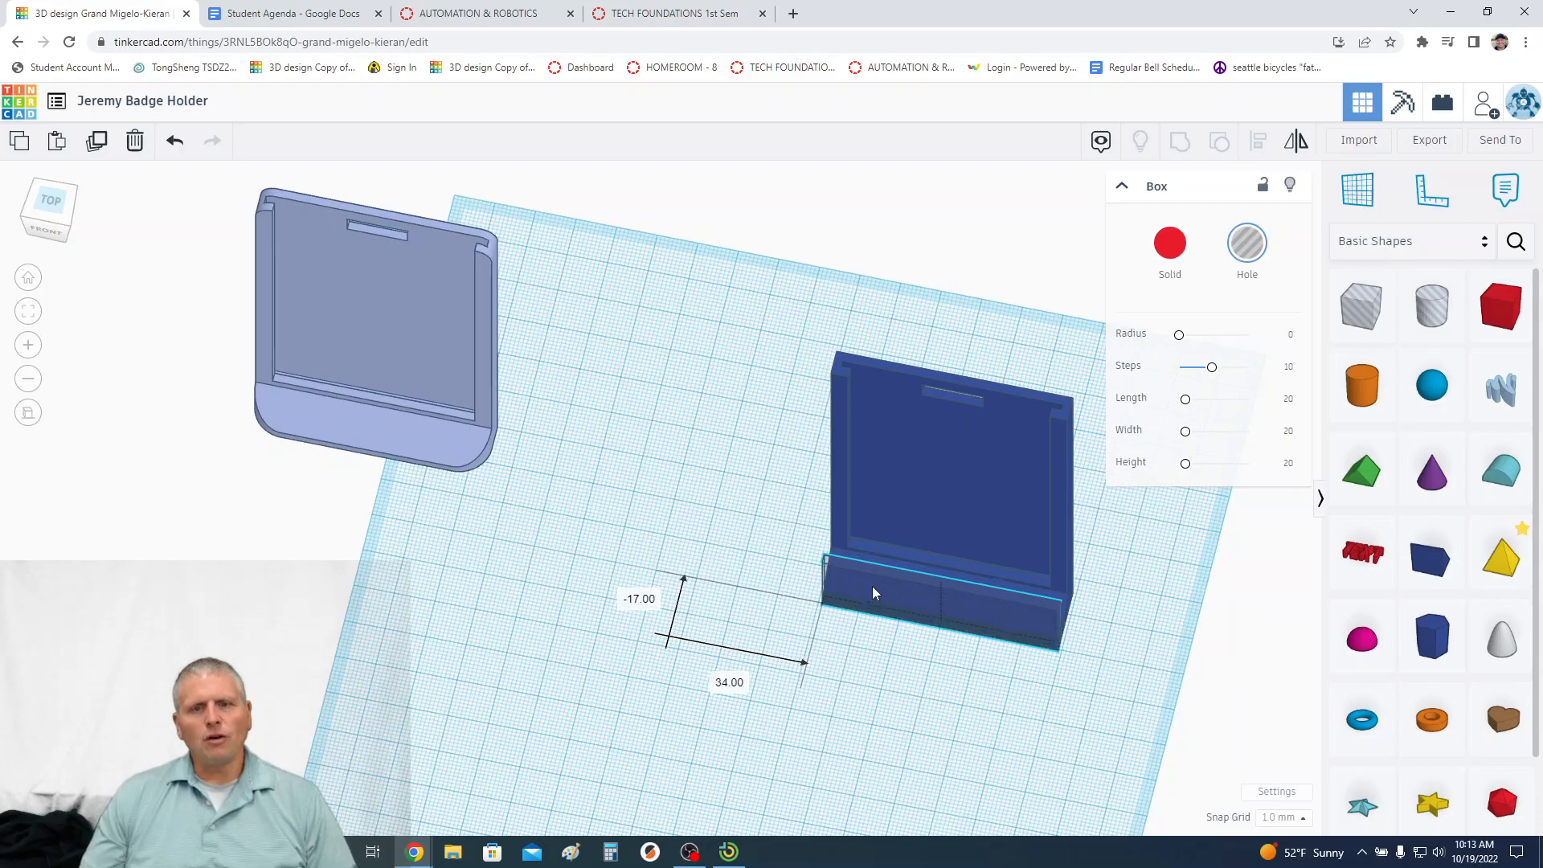
middle_drag(698, 486, 479, 406)
right_drag(480, 406, 613, 554)
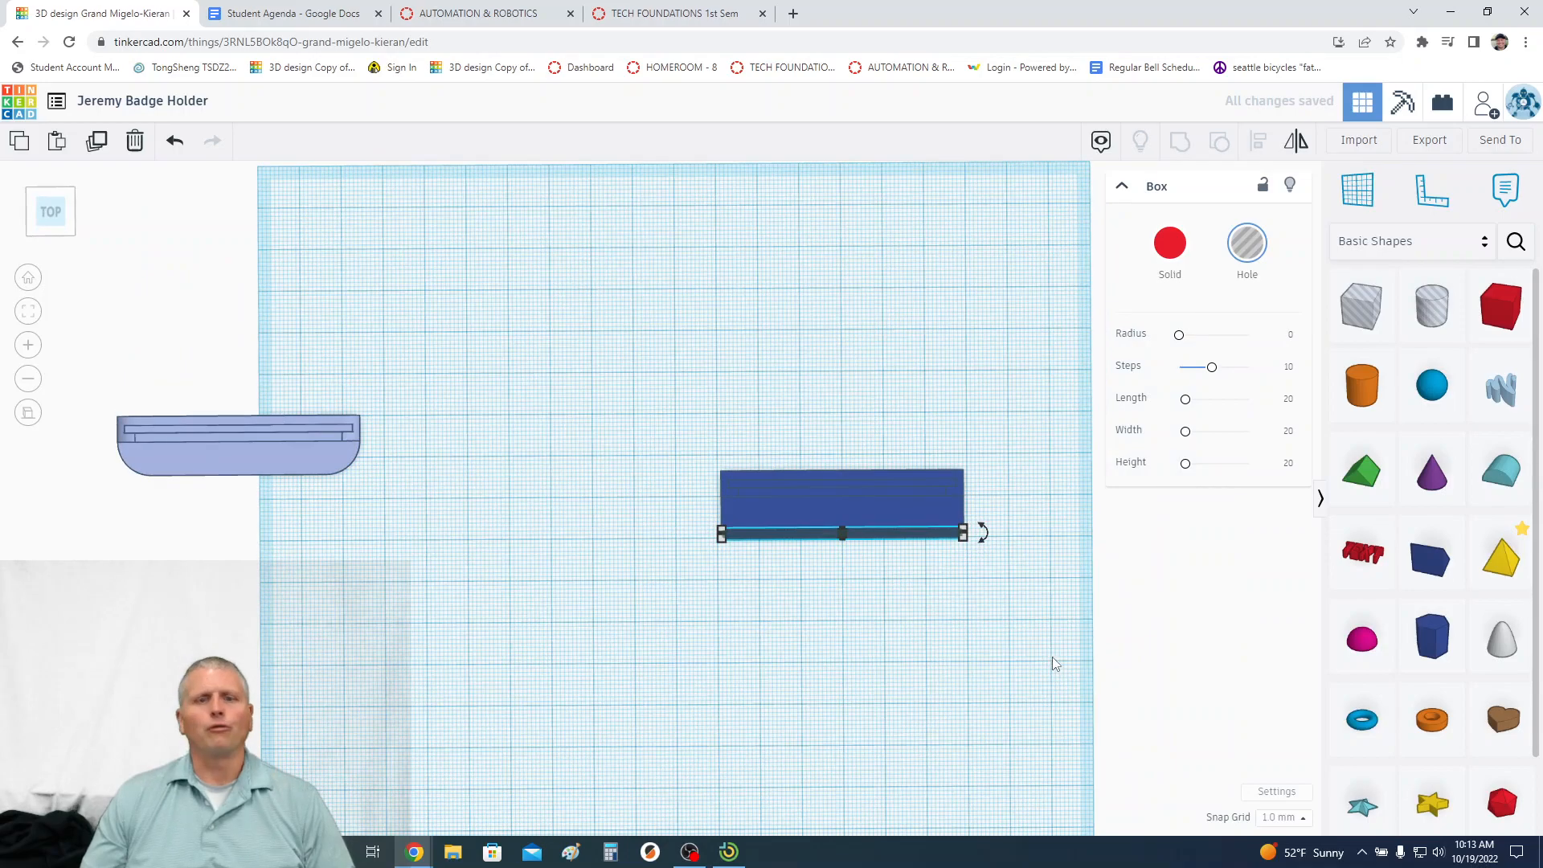
scroll(1050, 658, up, 3)
right_drag(1062, 667, 1053, 602)
middle_drag(979, 665, 807, 623)
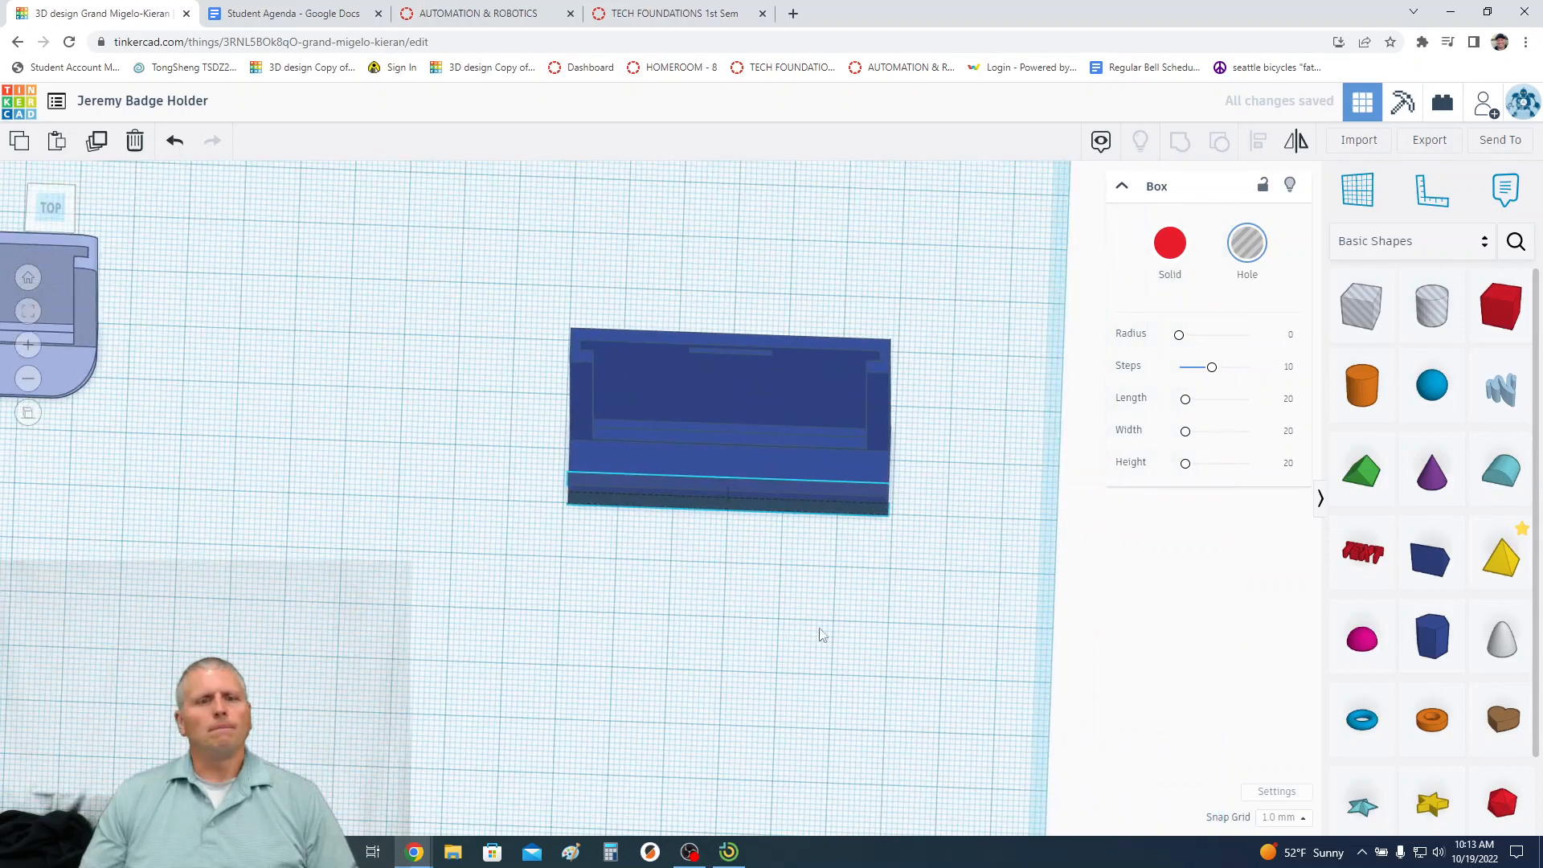
right_drag(807, 623, 793, 570)
Align the box hole flush with the front edge of the dark-blue holder's base and centre it across the width
drag(808, 466, 613, 523)
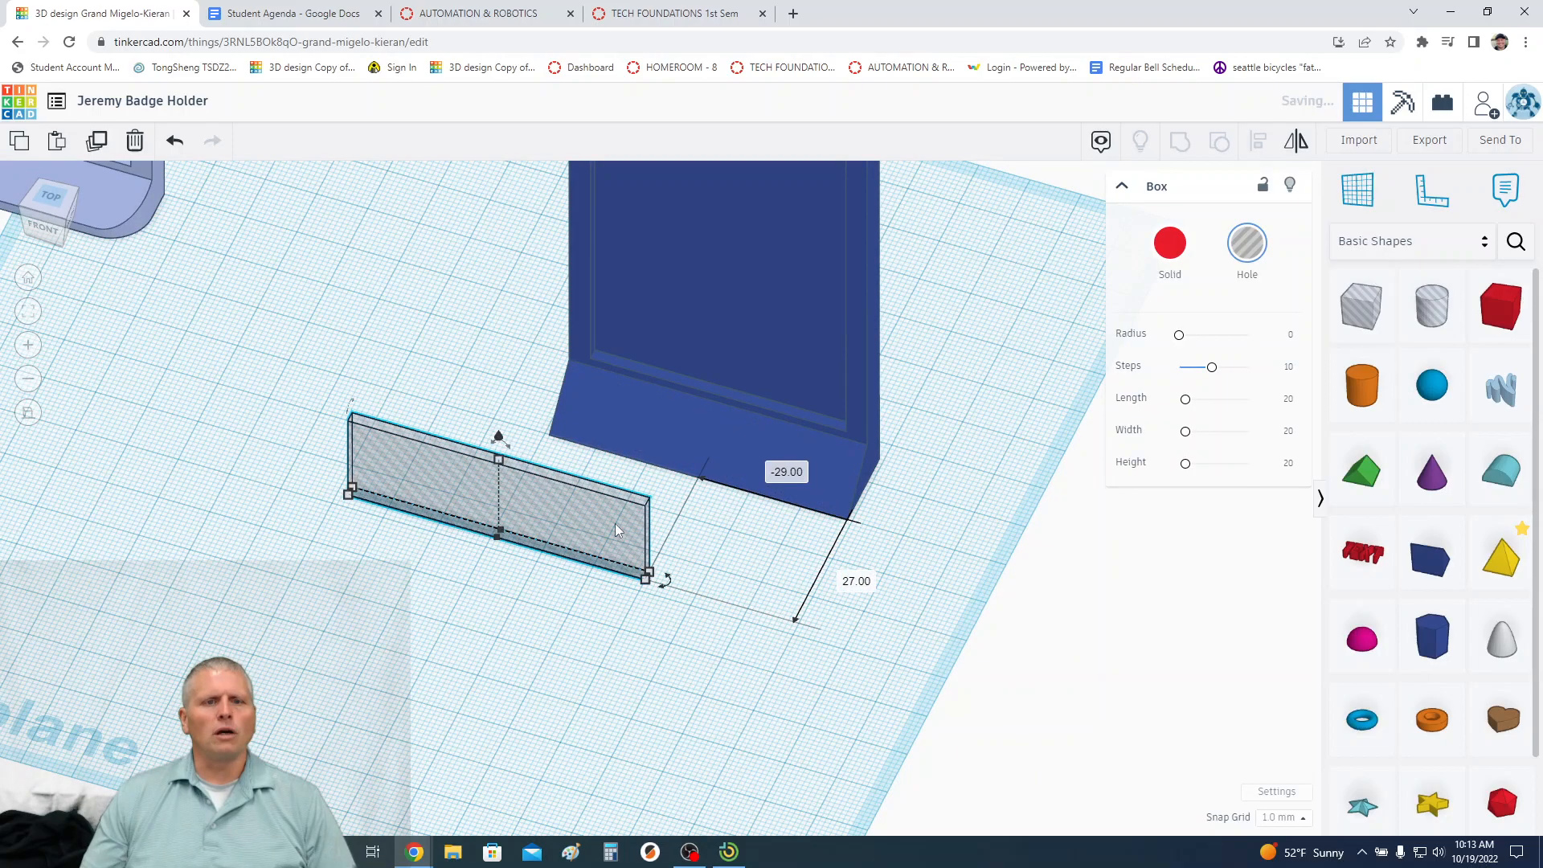
shift+click(836, 493)
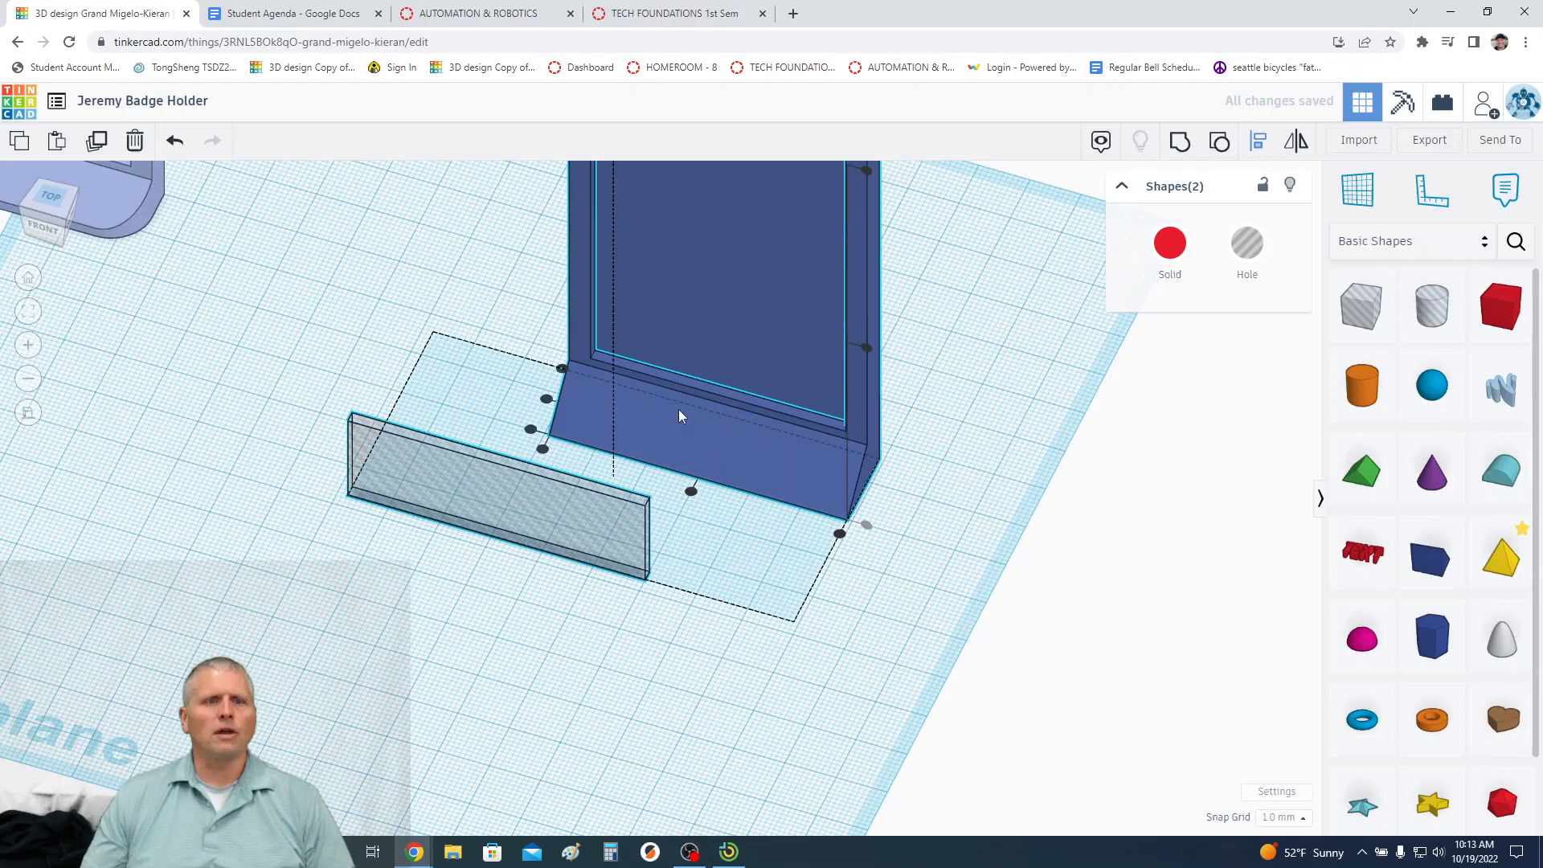
click(530, 431)
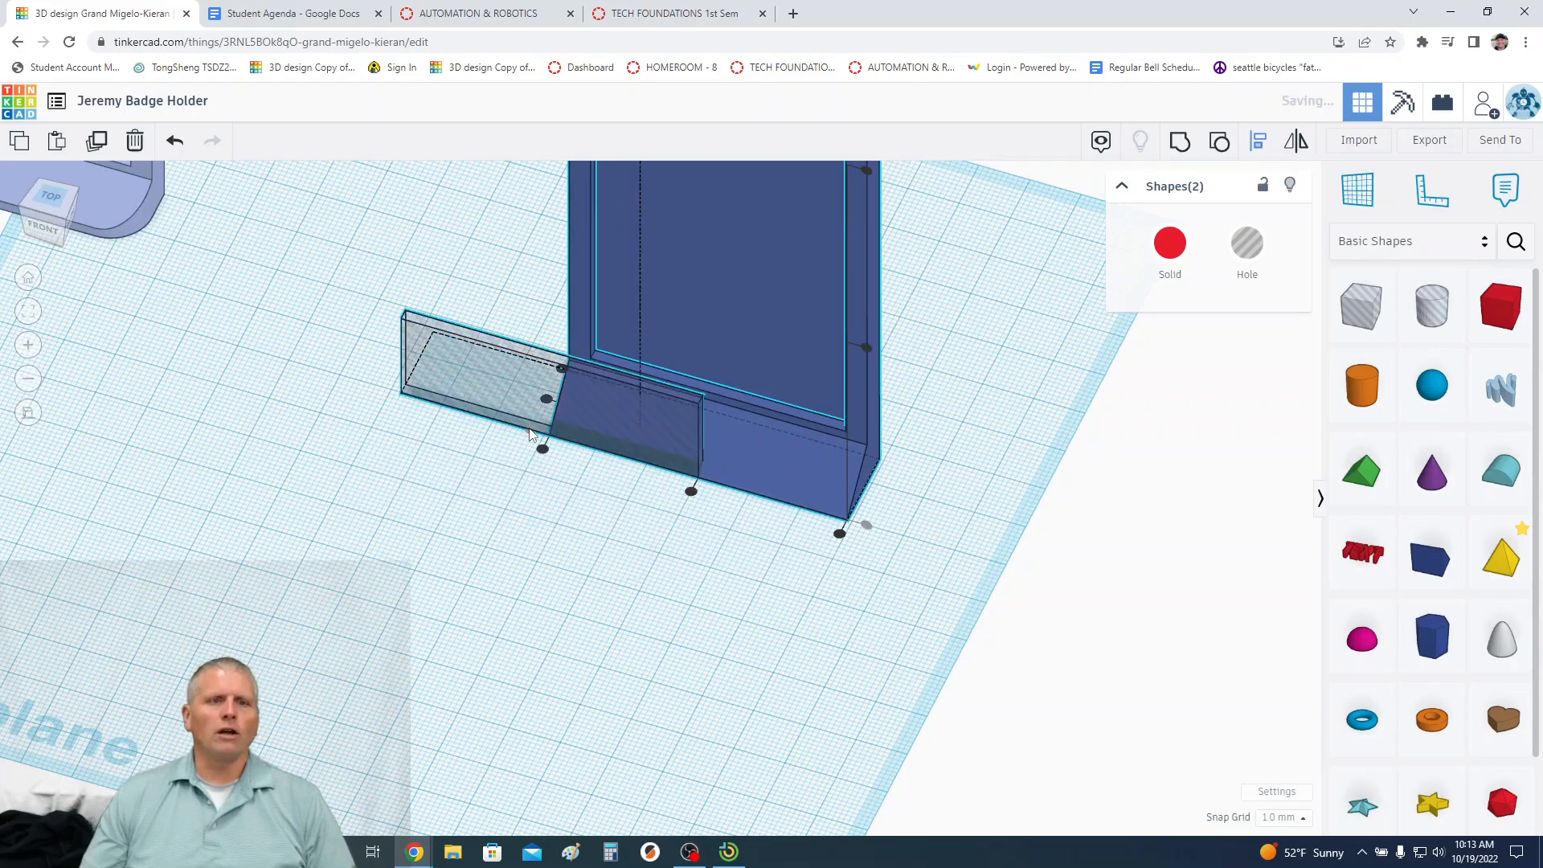
click(691, 492)
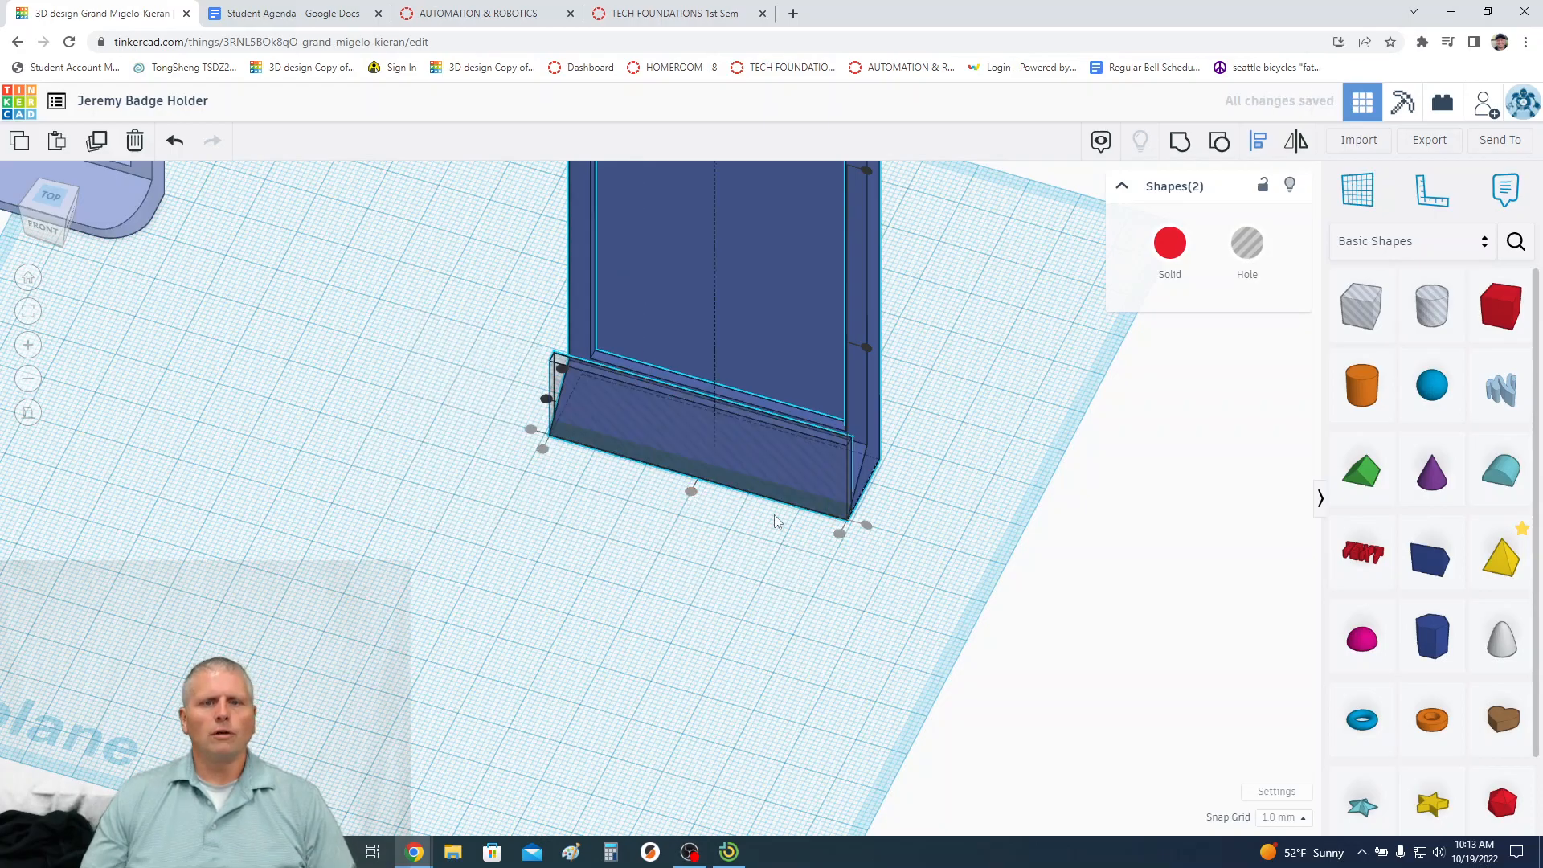
mouse_move(958, 551)
right_down()
mouse_move(957, 519)
mouse_move(971, 551)
right_up()
click(970, 549)
Group the box hole with the dark-blue holder to trim the sharp front edge off its base
scroll(810, 512, down, 3)
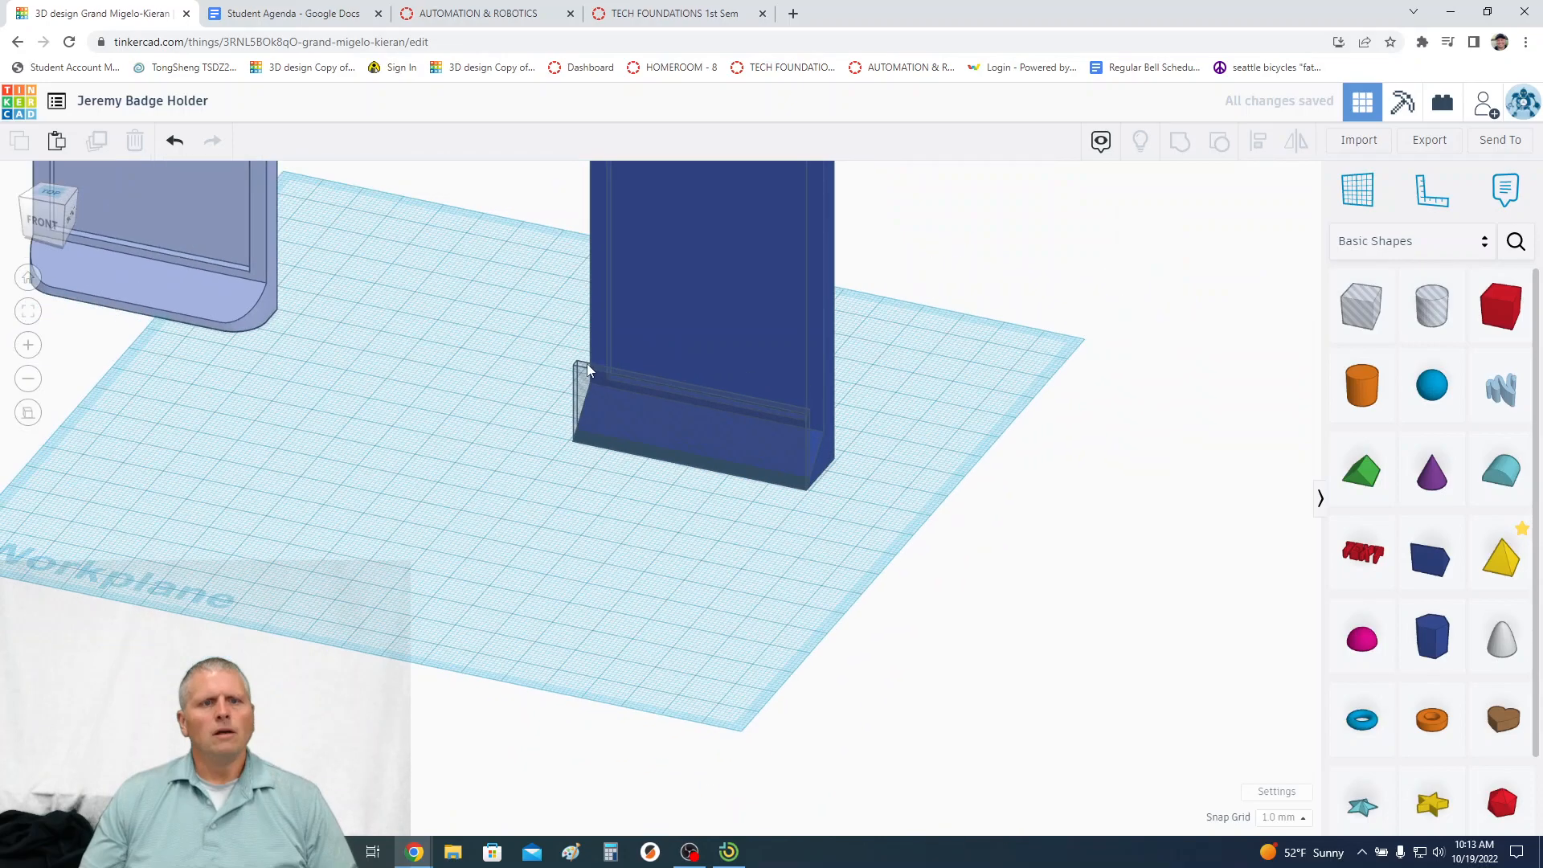
middle_drag(586, 448, 599, 547)
right_drag(599, 547, 608, 544)
drag(512, 211, 932, 682)
click(1180, 142)
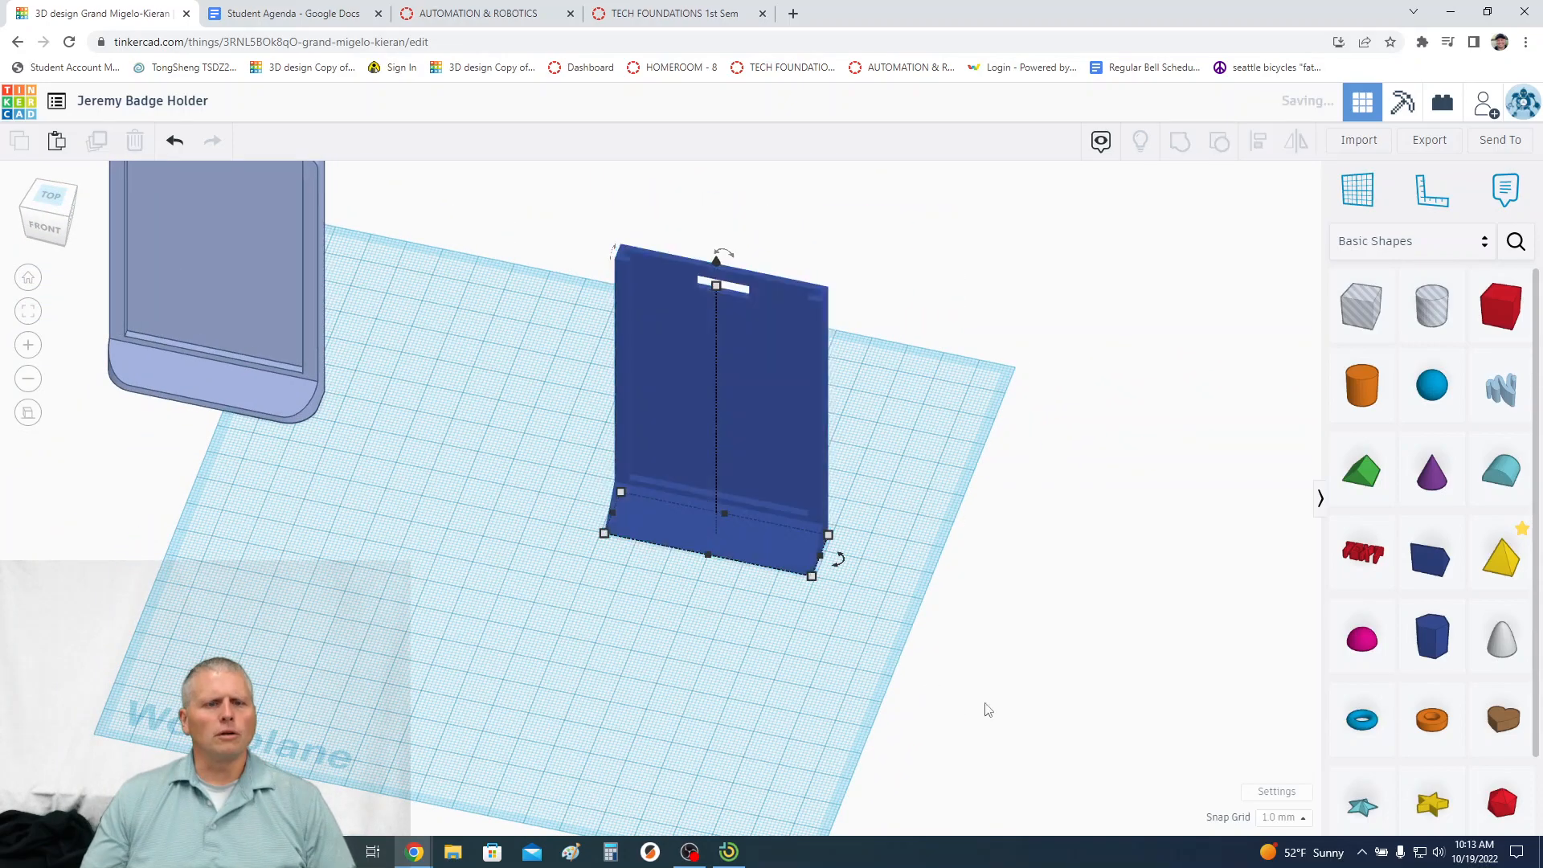
scroll(988, 710, up, 5)
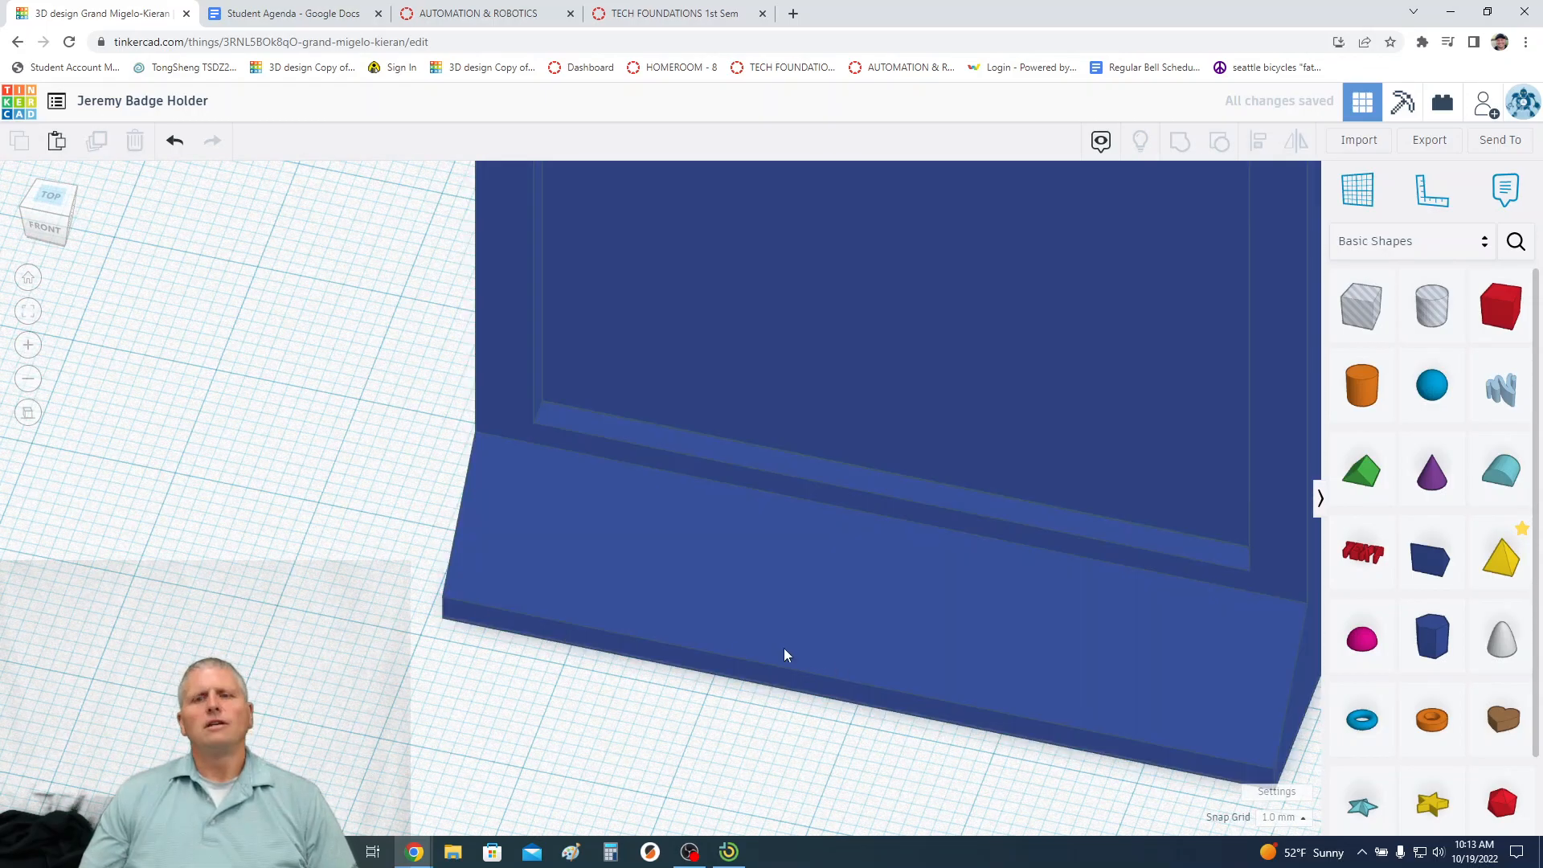
scroll(996, 723, down, 5)
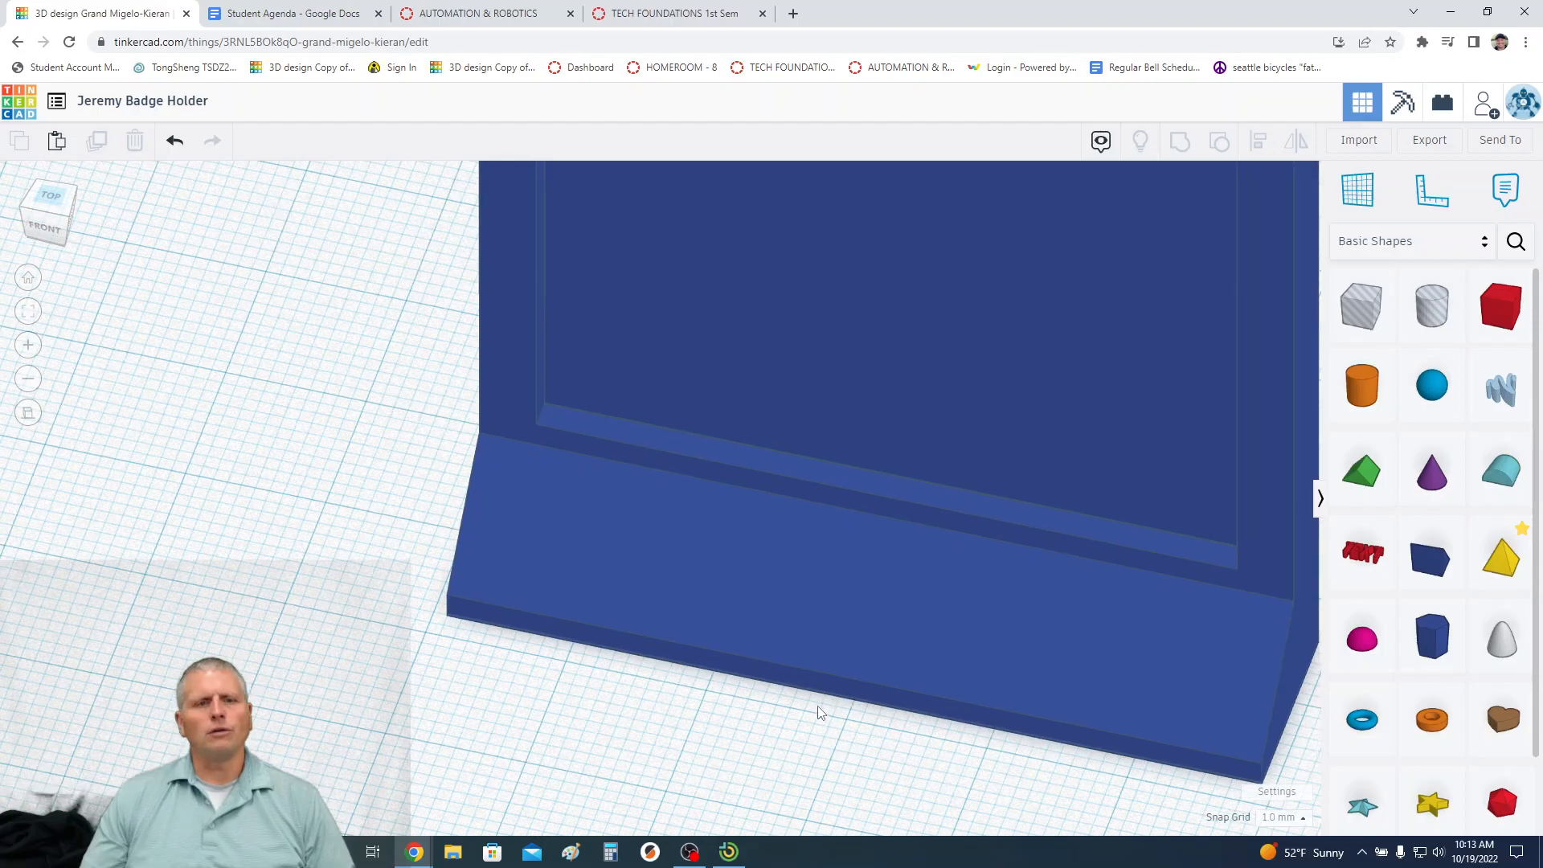
scroll(924, 655, down, 5)
scroll(896, 623, up, 4)
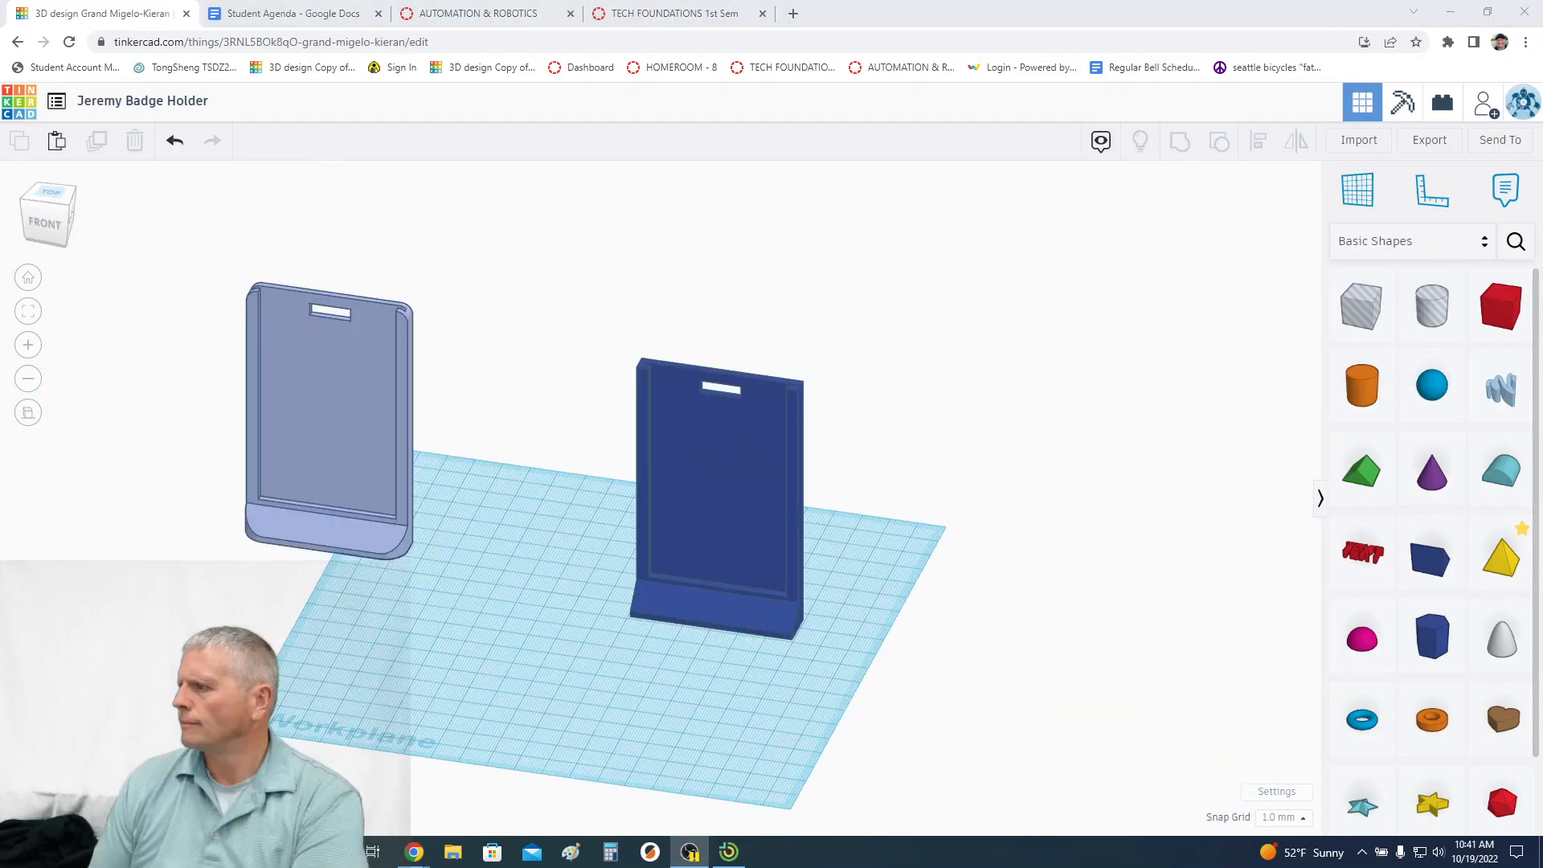
Open the Shape Generators collection of the shapes library
middle_drag(1088, 434, 1137, 390)
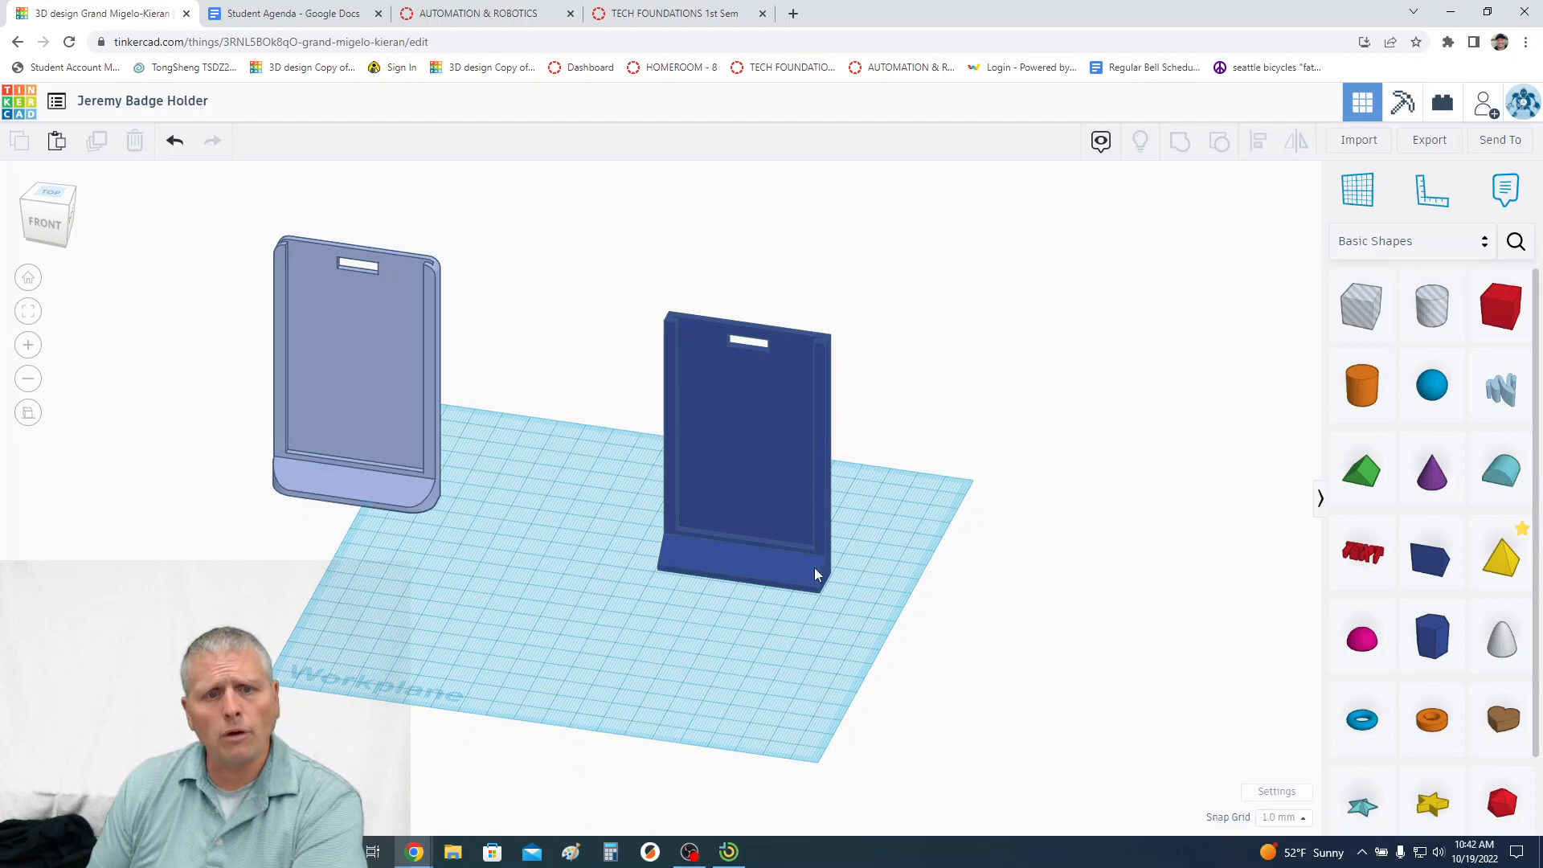
click(1482, 246)
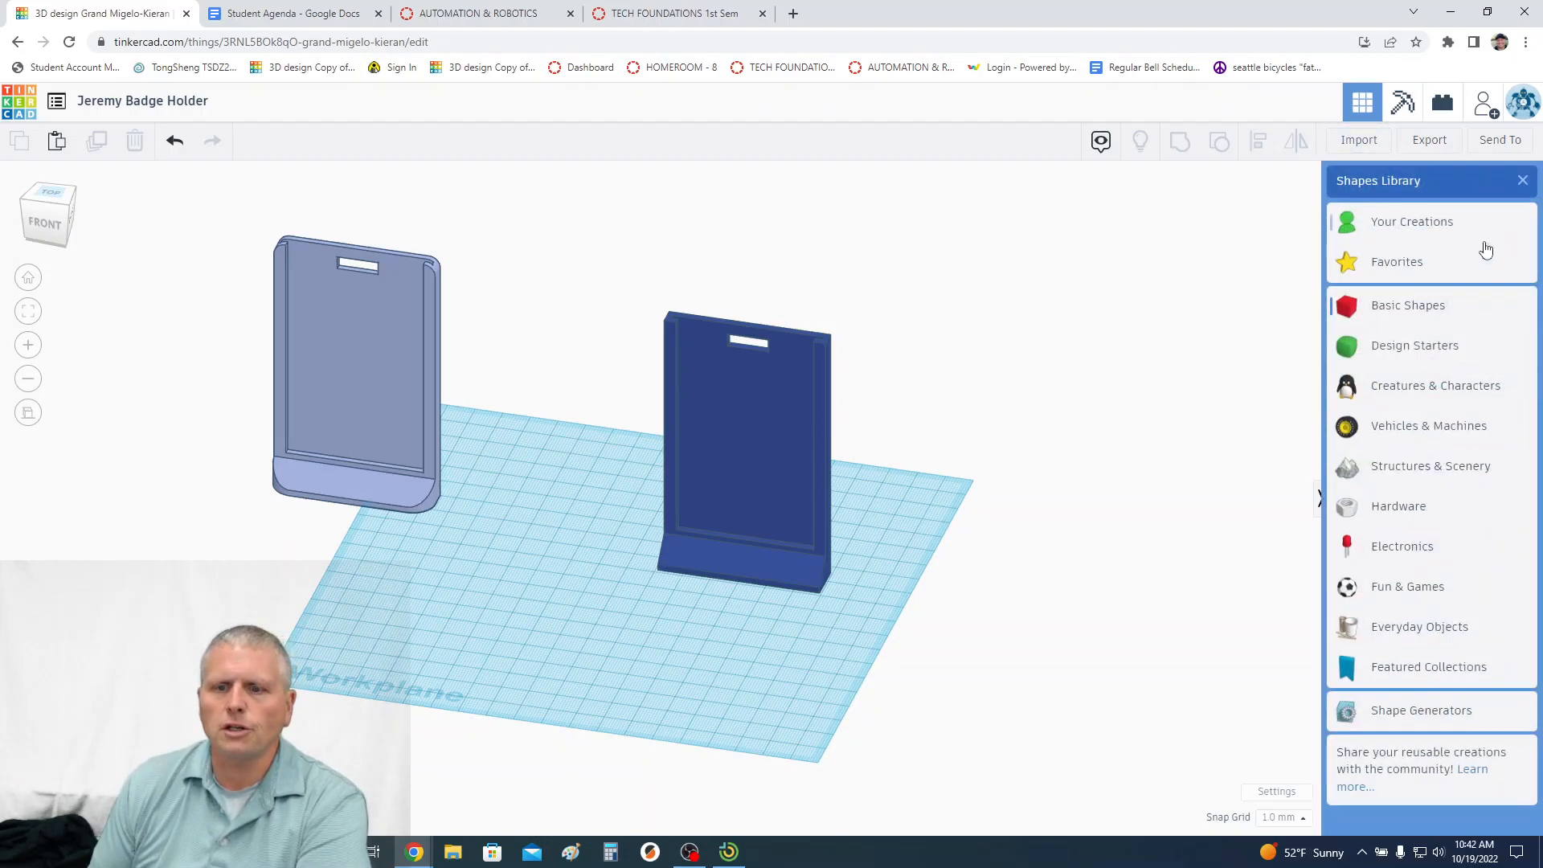
click(1401, 714)
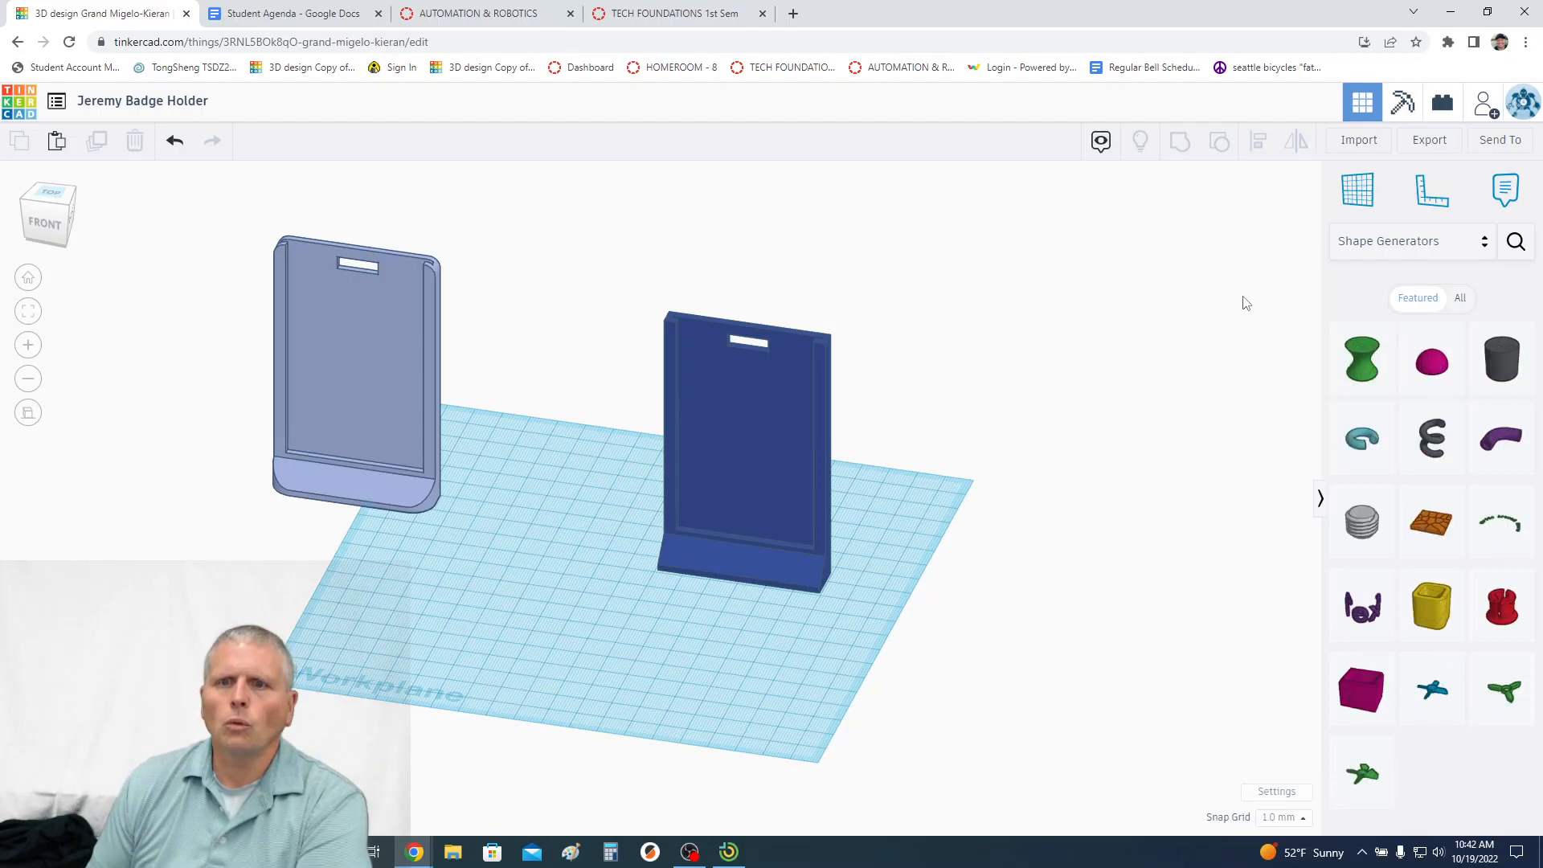
click(1516, 256)
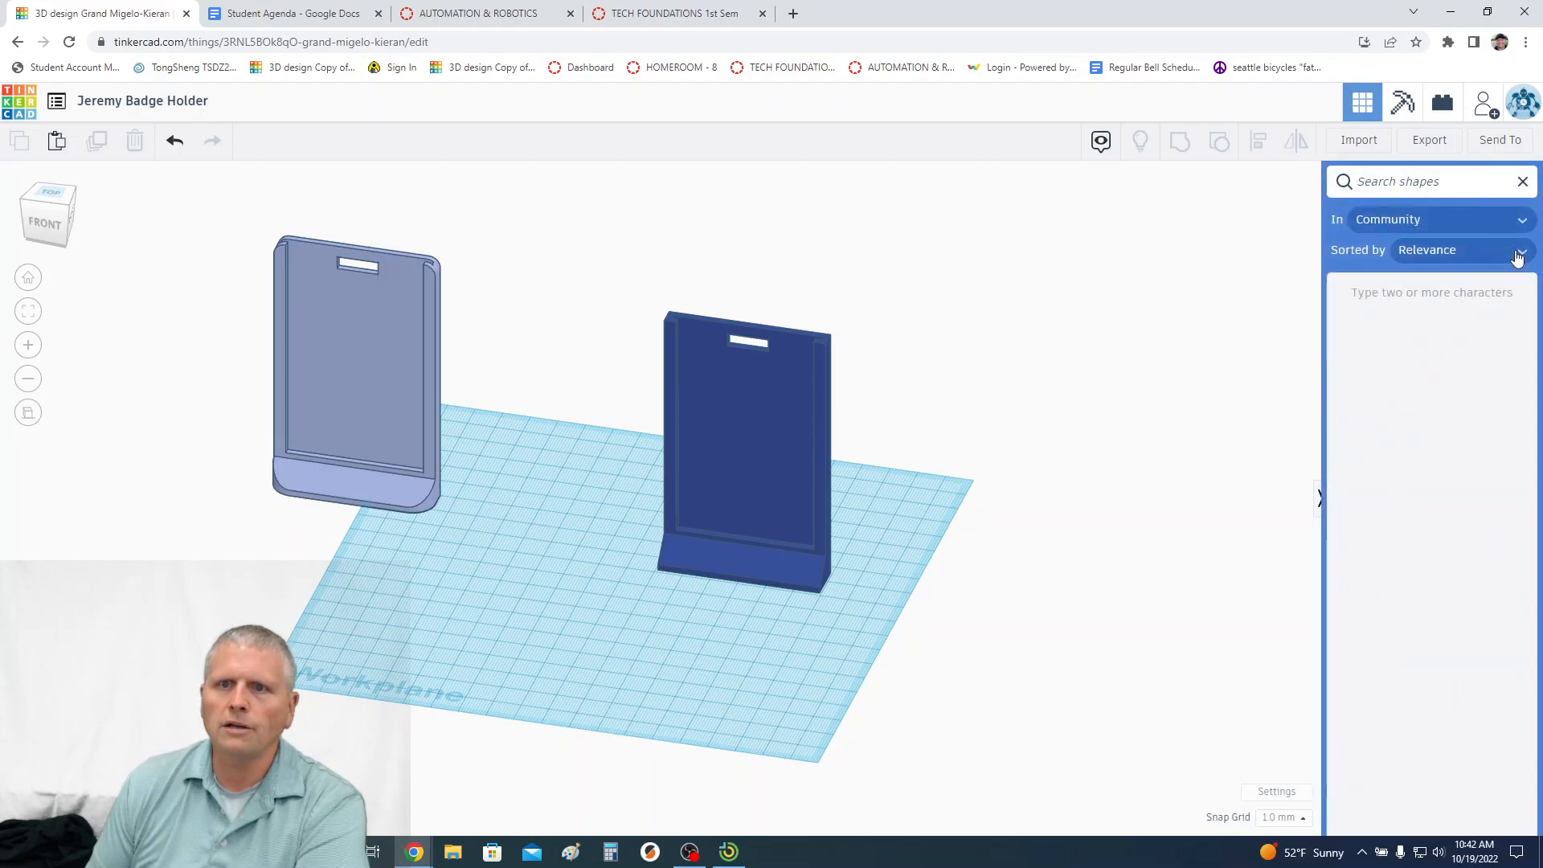
click(1396, 227)
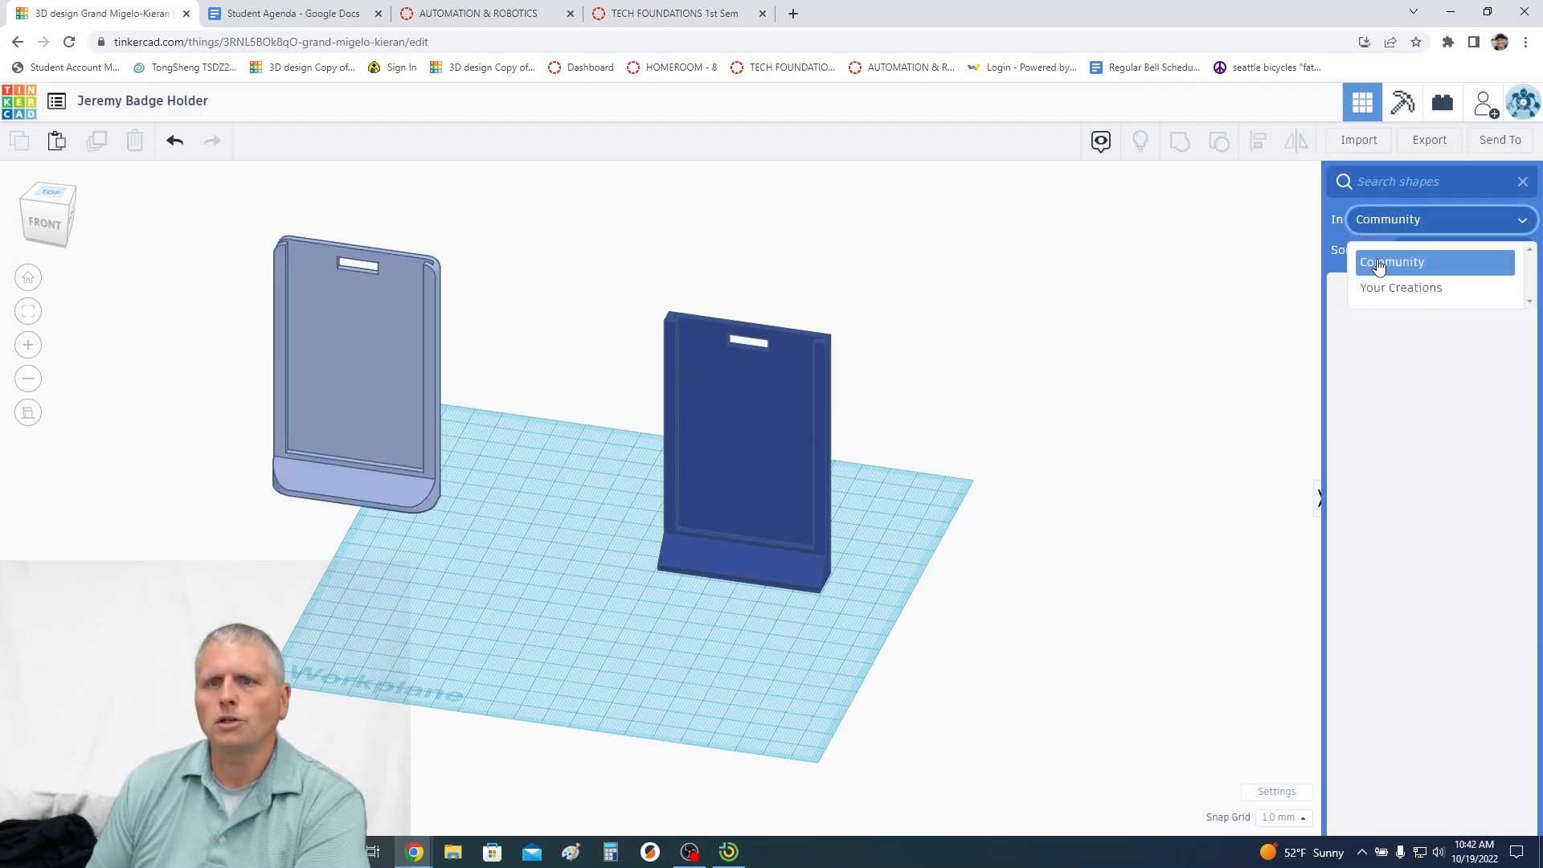
click(1379, 266)
click(1411, 256)
click(1418, 295)
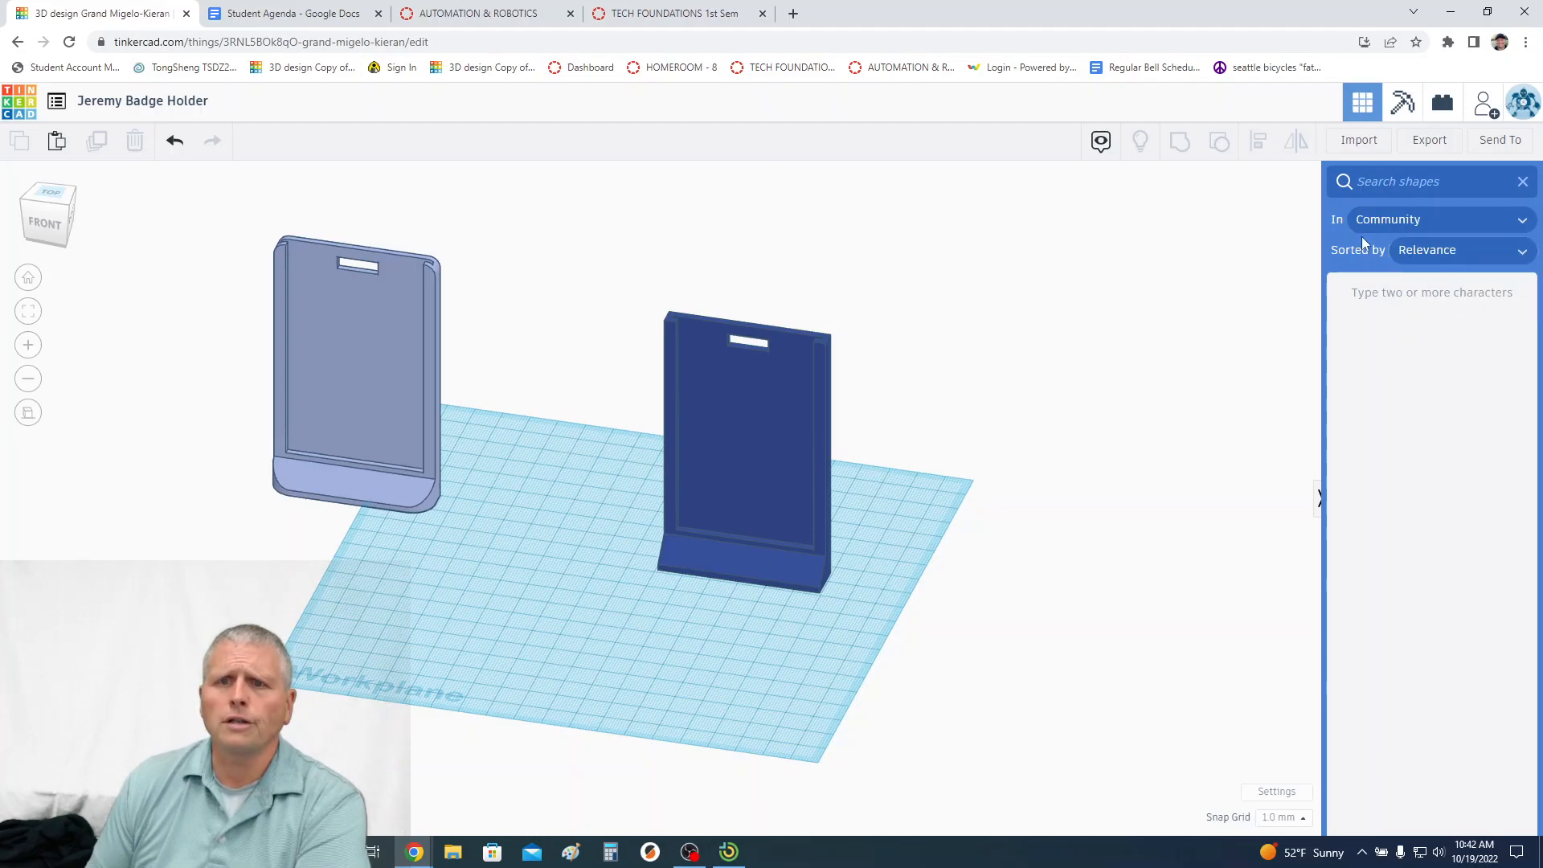
click(1384, 180)
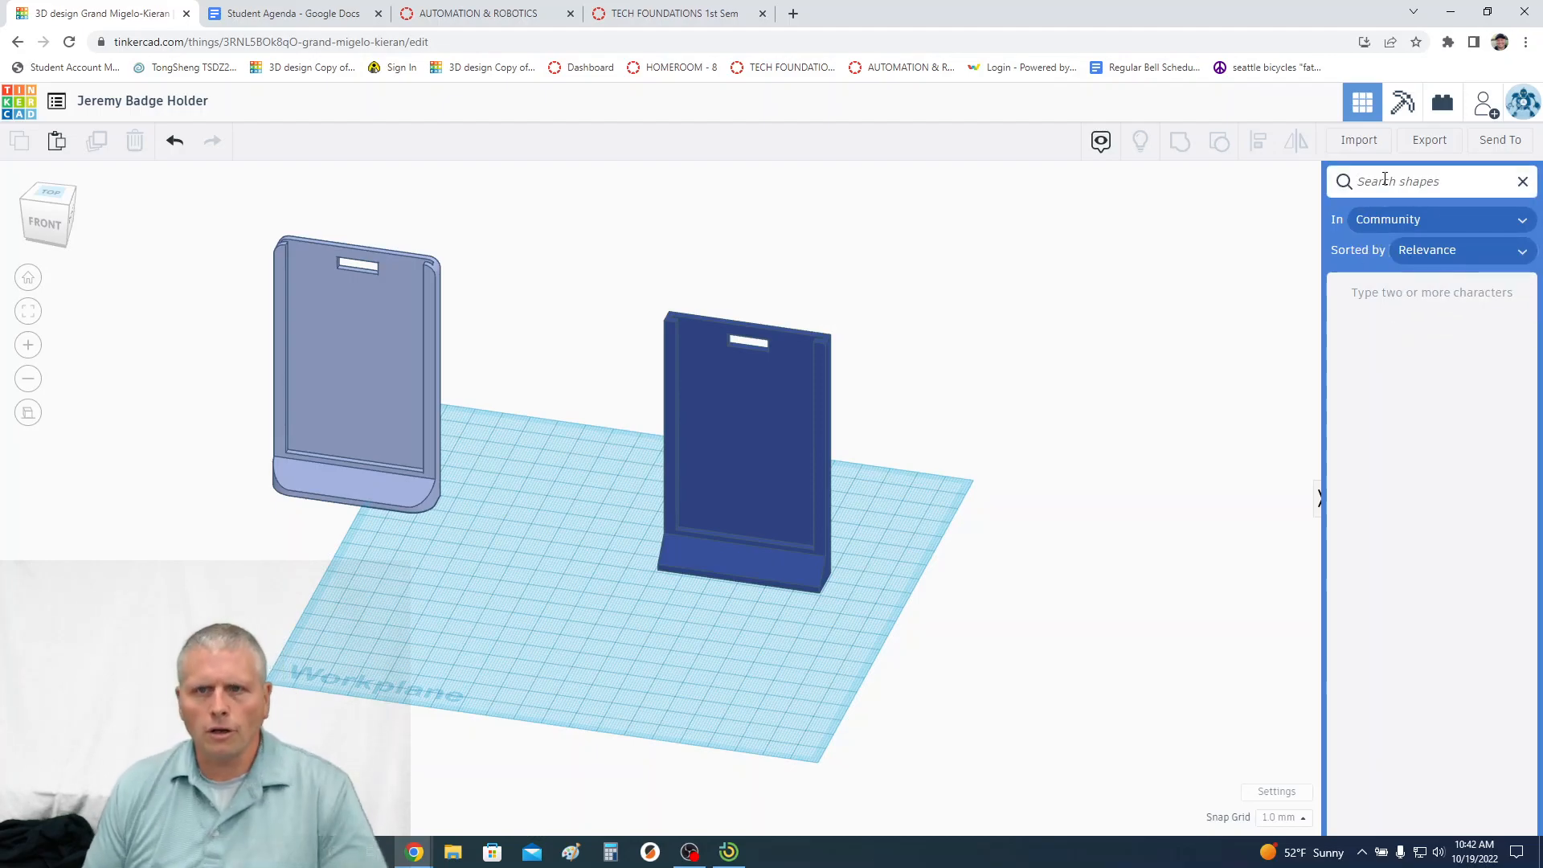
text(meta)
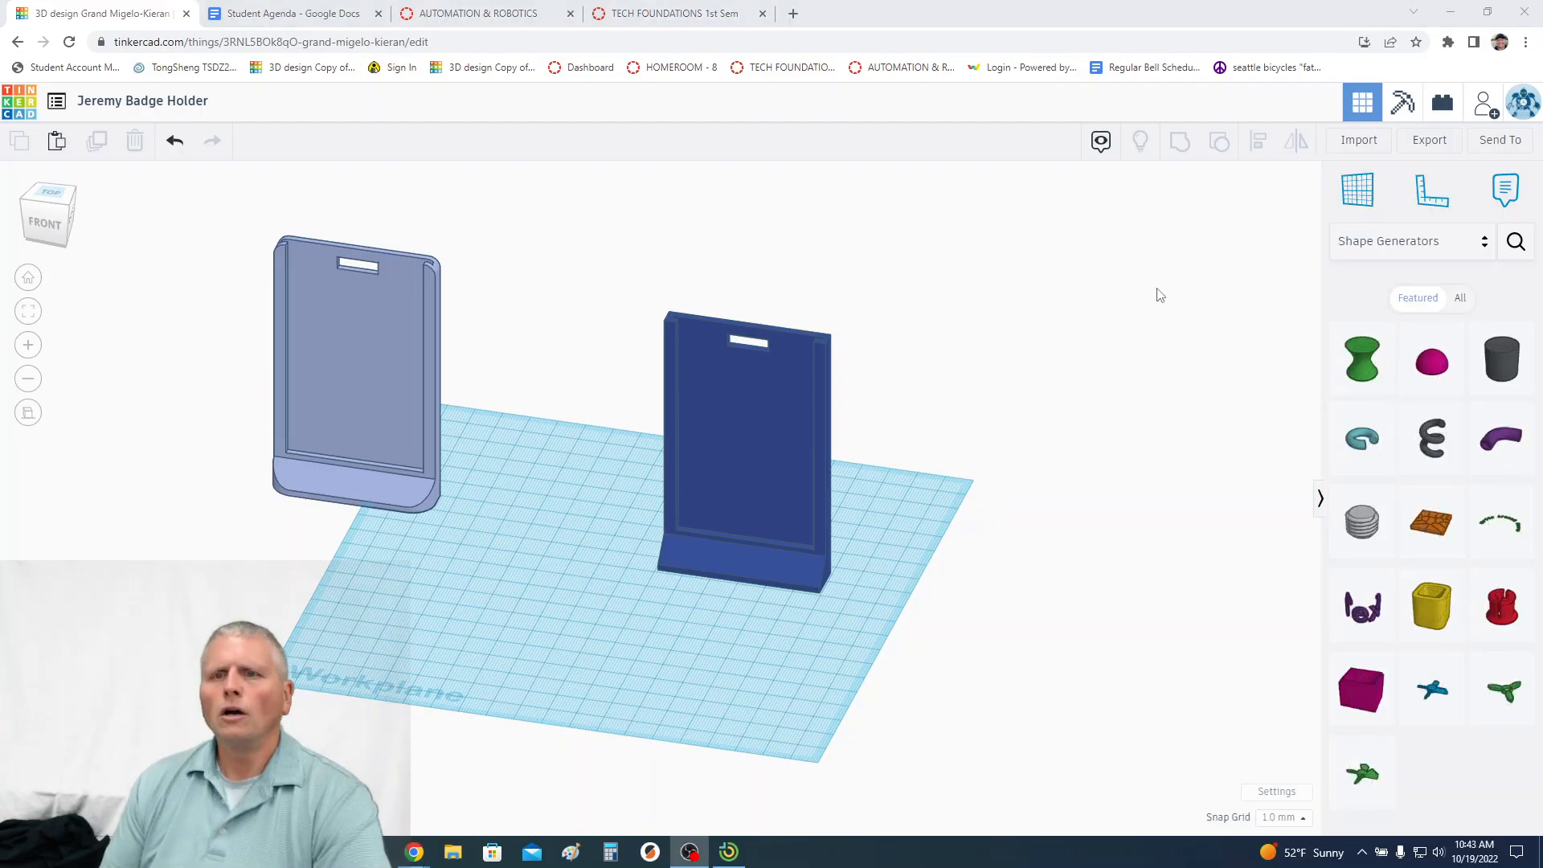
Search the Community shapes for "meta"
click(1515, 241)
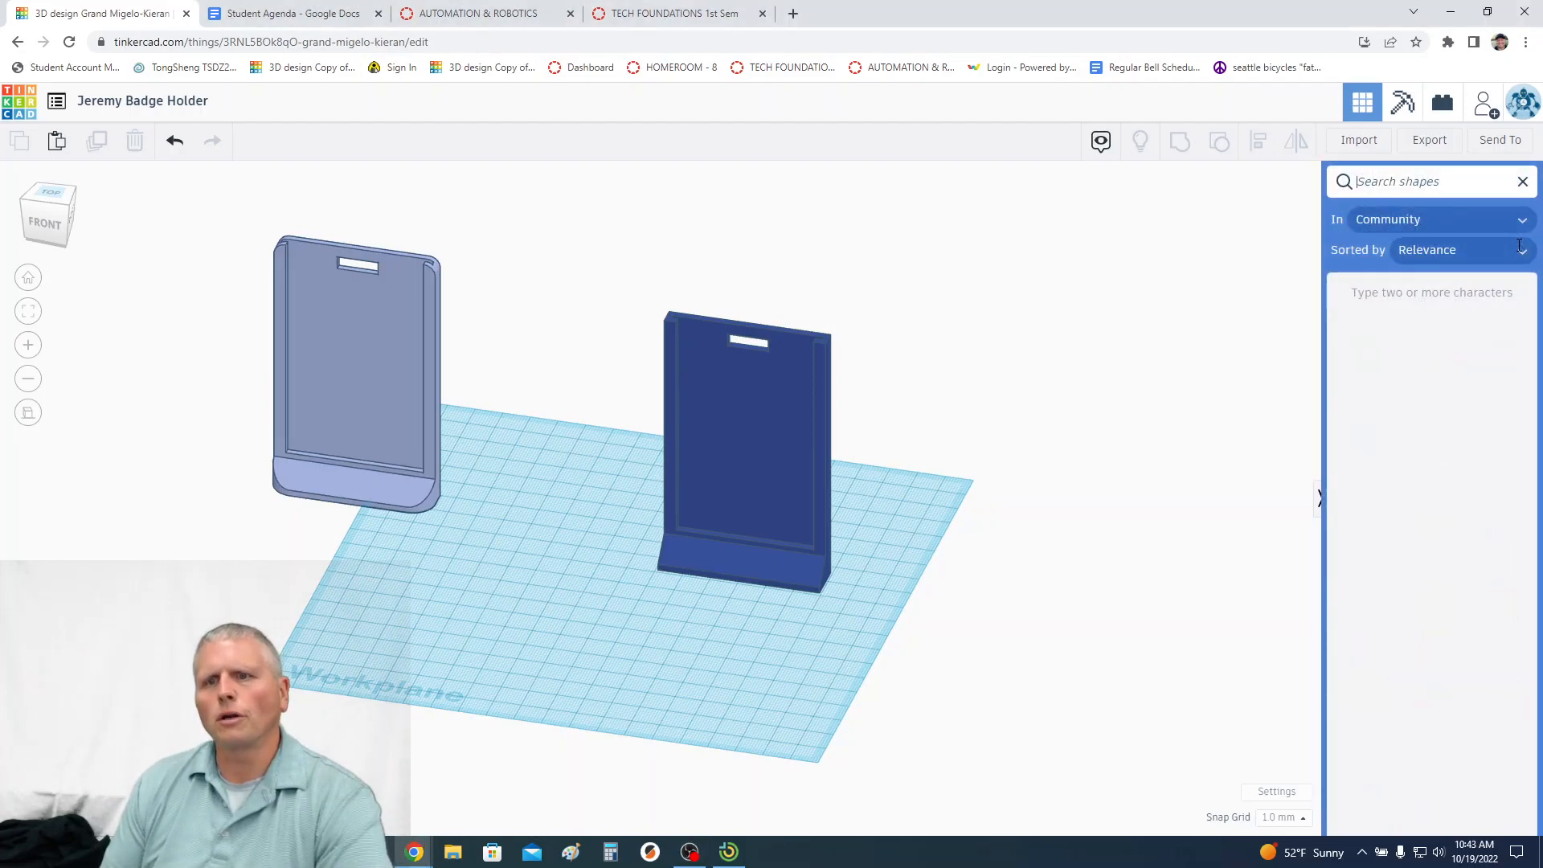
click(1428, 228)
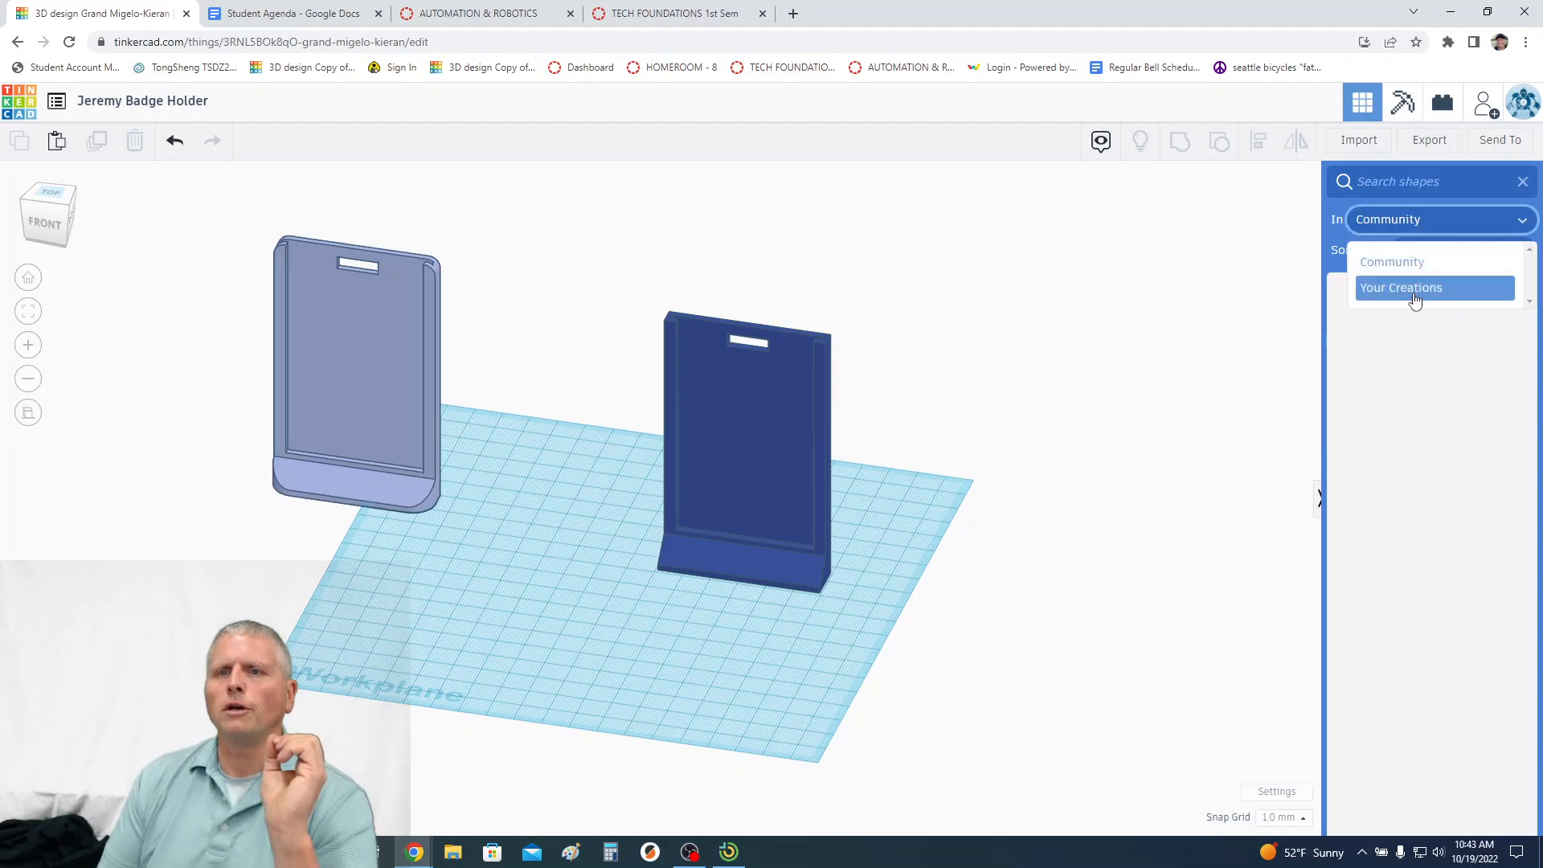
click(1413, 287)
click(1406, 228)
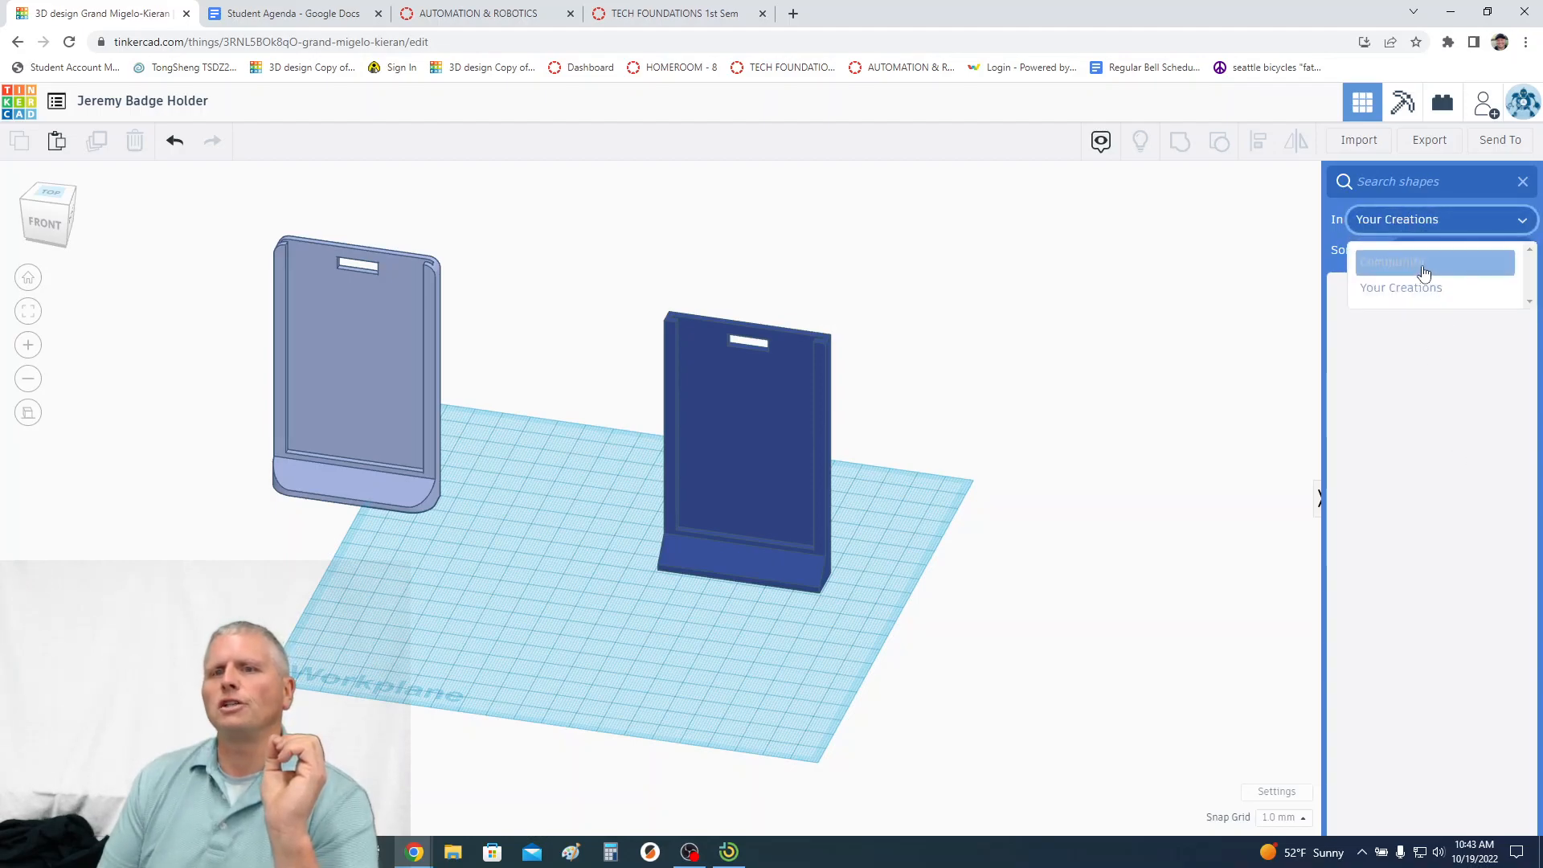
click(1402, 263)
click(1377, 181)
text(m)
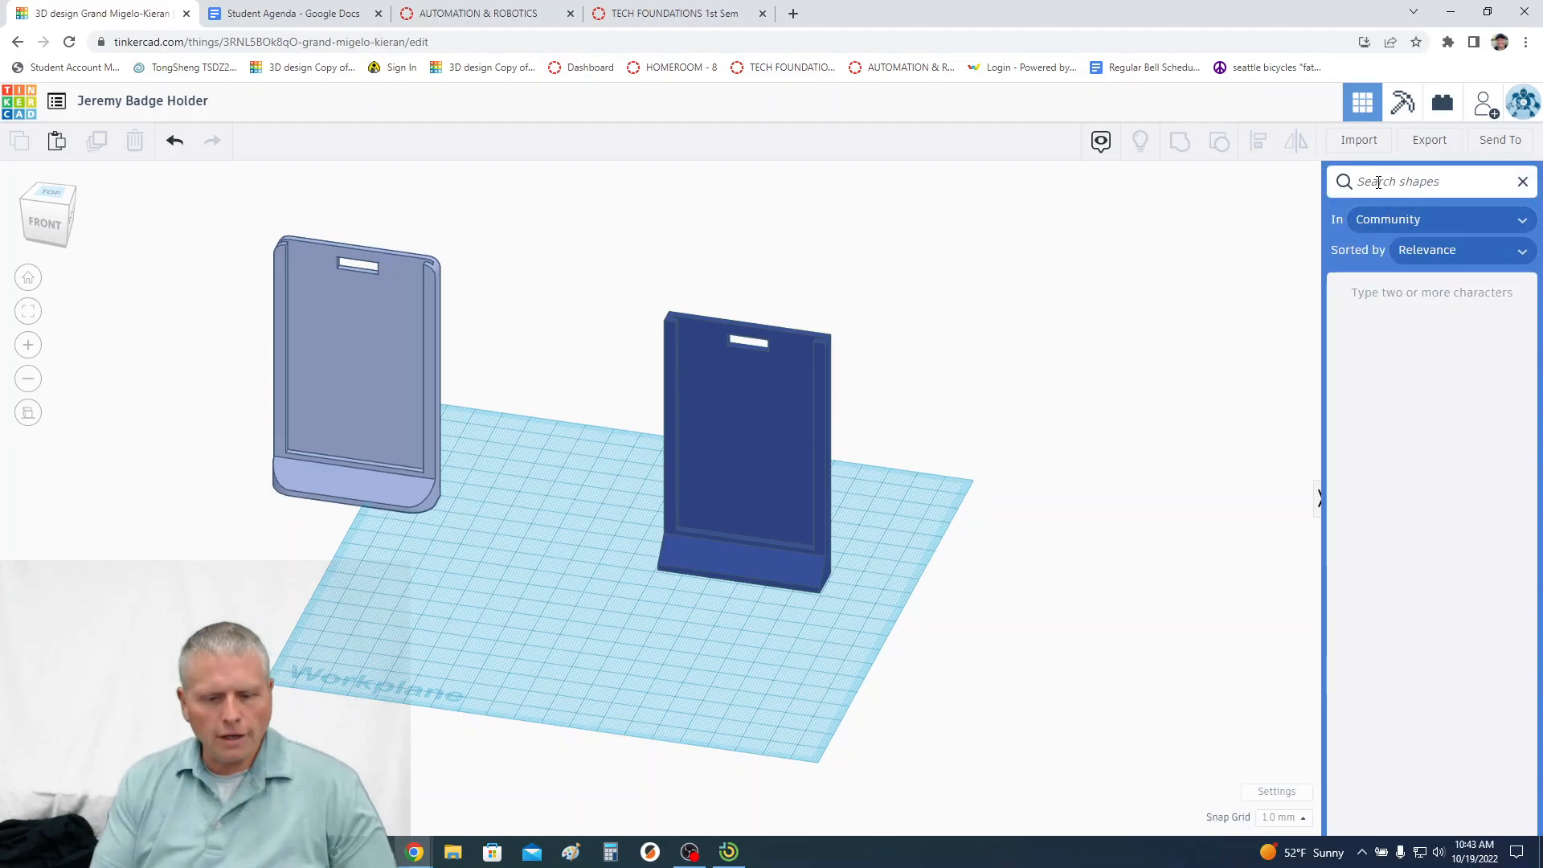
text(e)
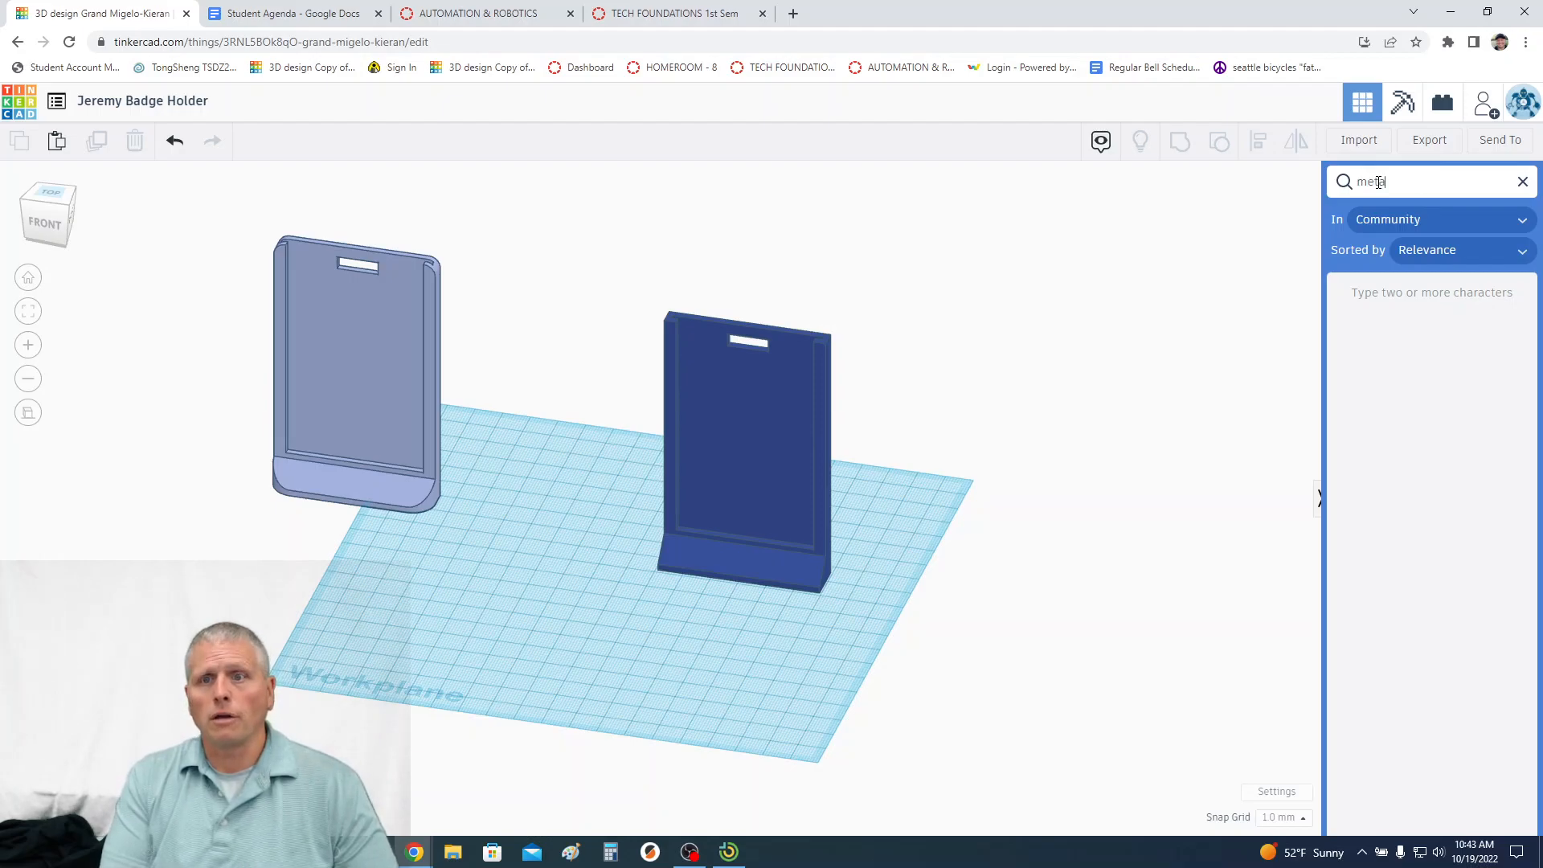
text(ta)
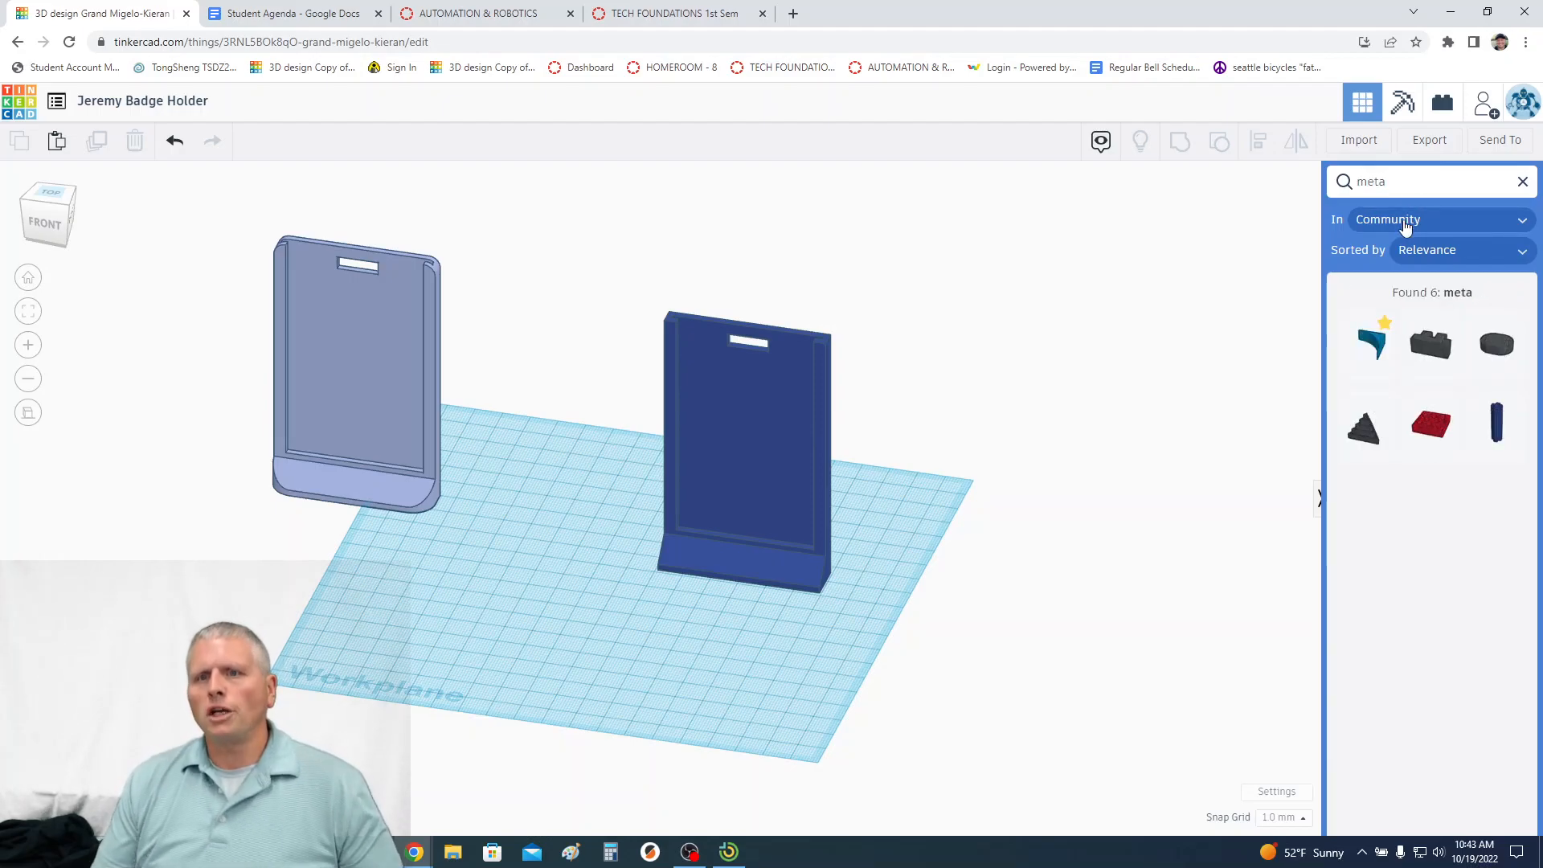
Switch the shape search scope to Your Creations and back to Community
click(1405, 228)
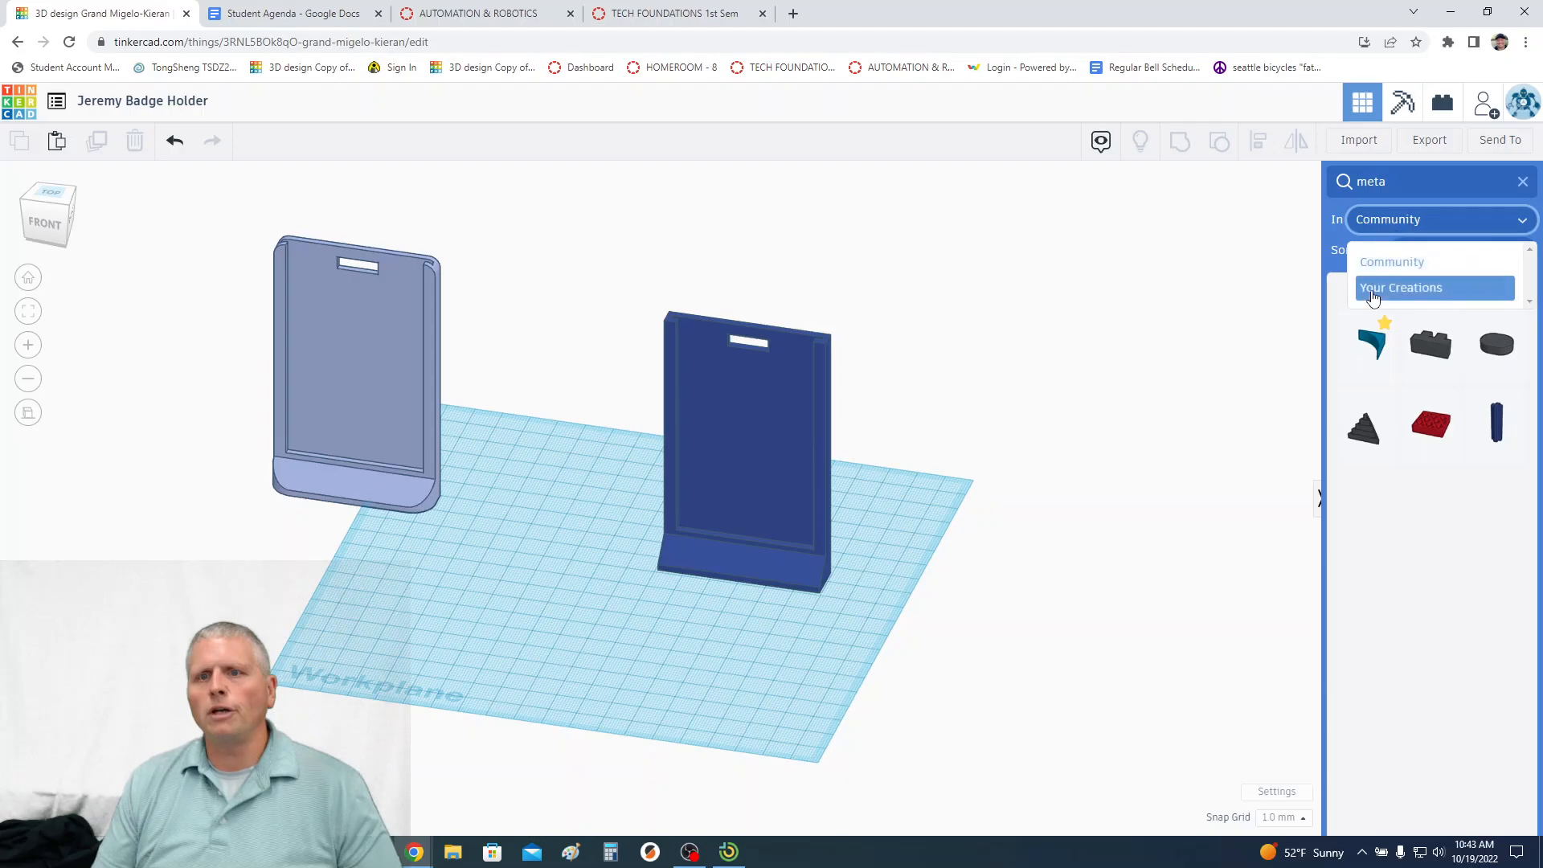
click(1386, 289)
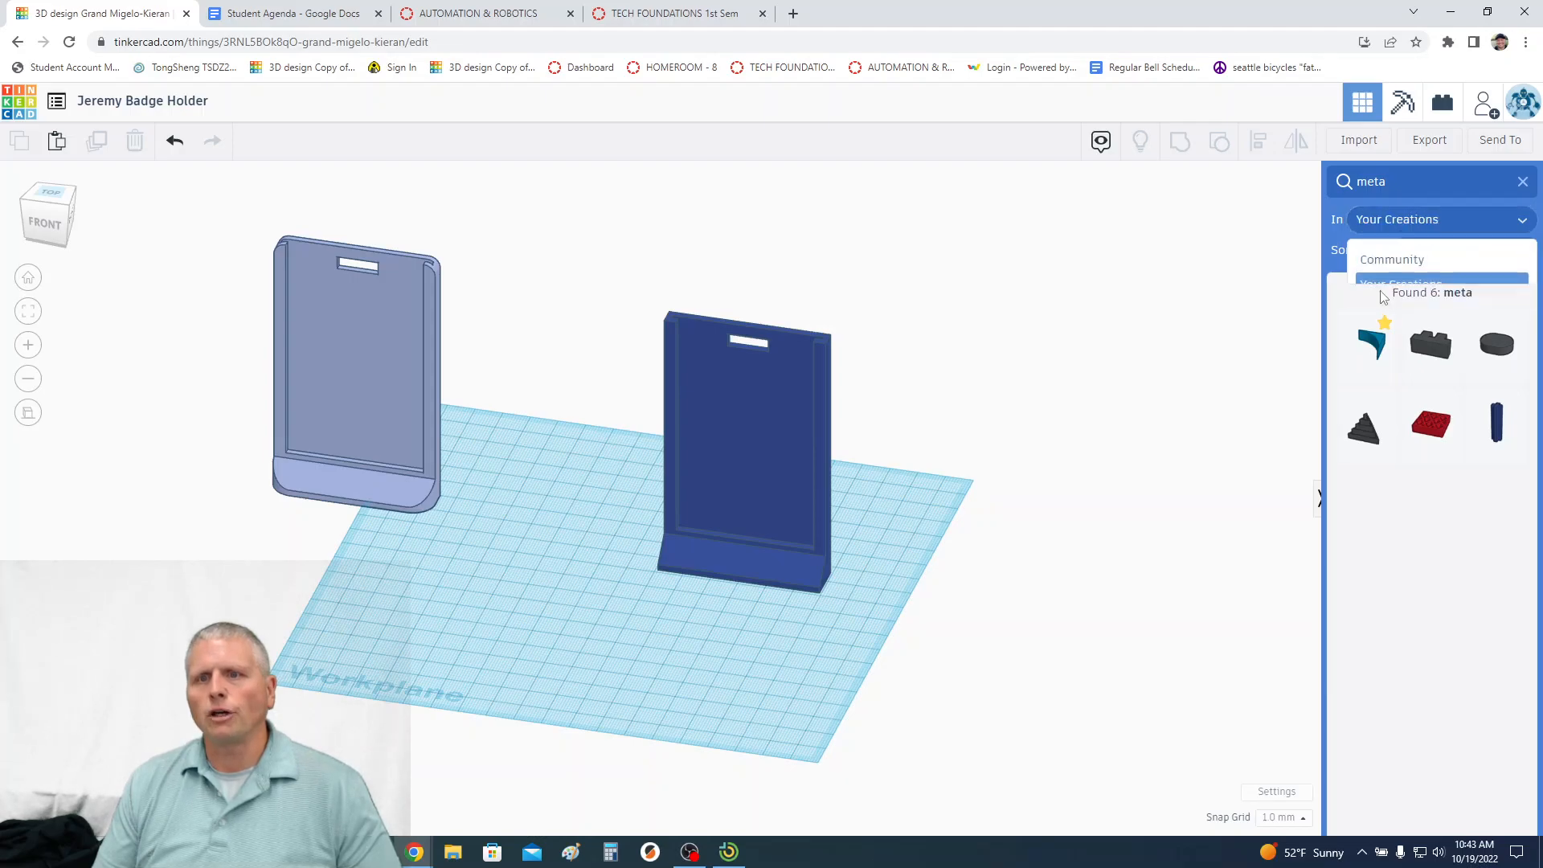
click(1400, 226)
click(1388, 257)
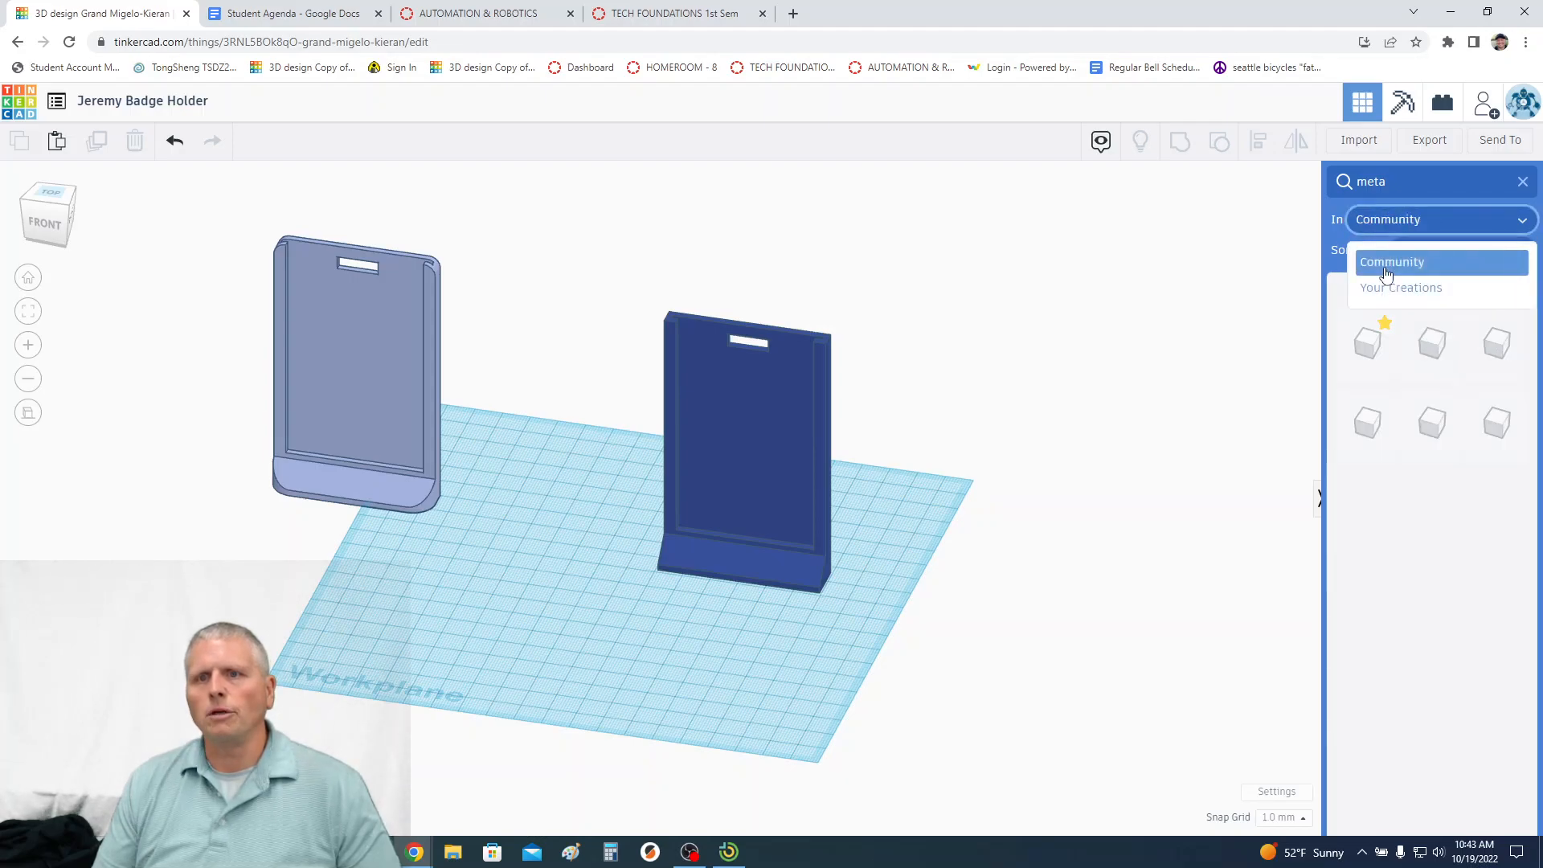
Place a MetaFillet shape from the search results on the workplane in front of the dark-blue holder
click(1425, 181)
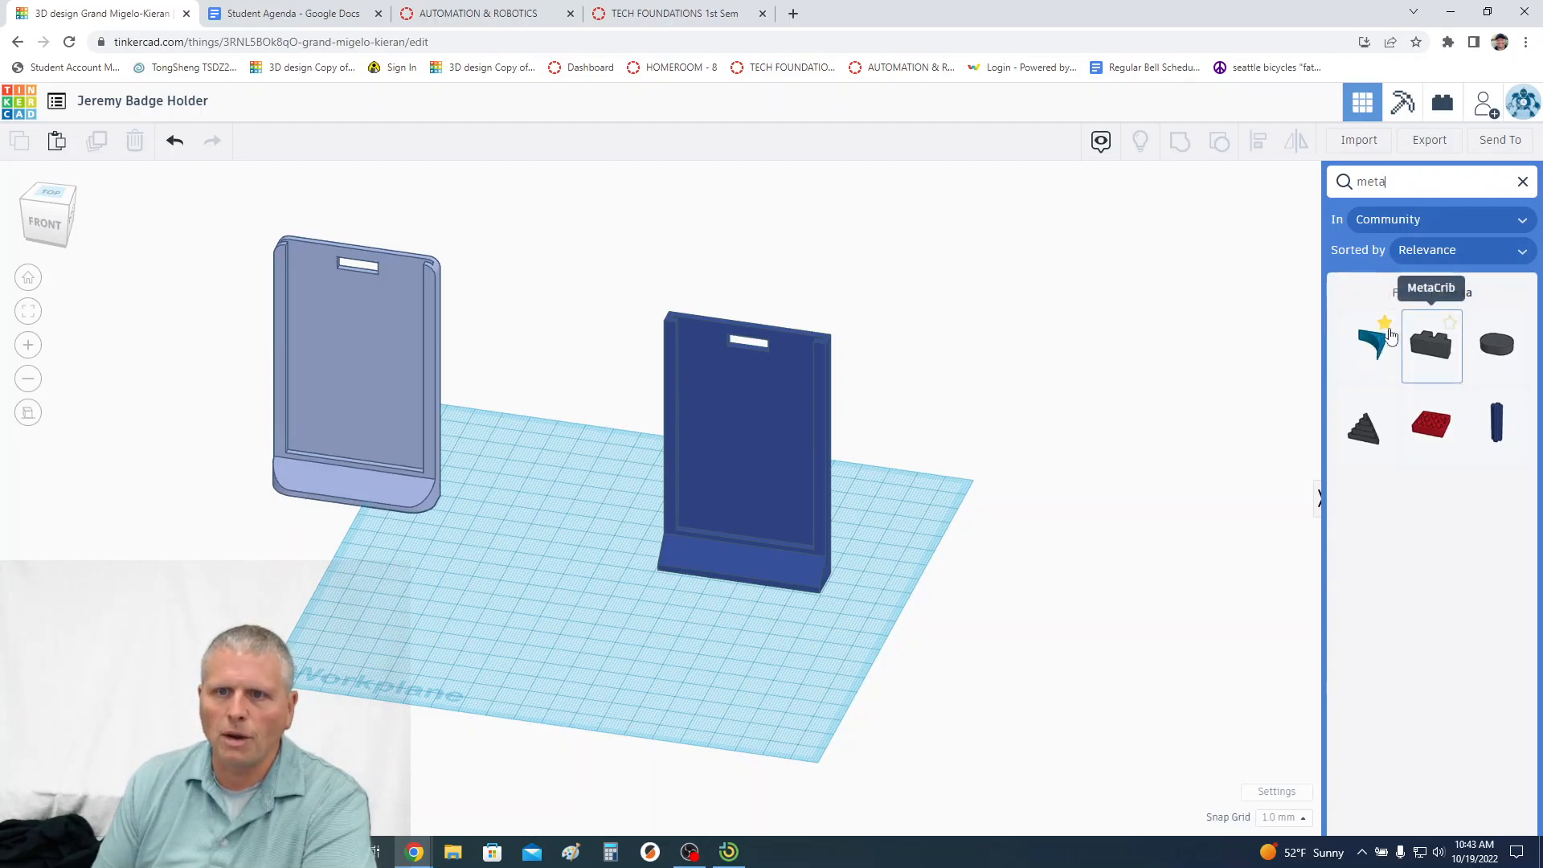
click(1371, 347)
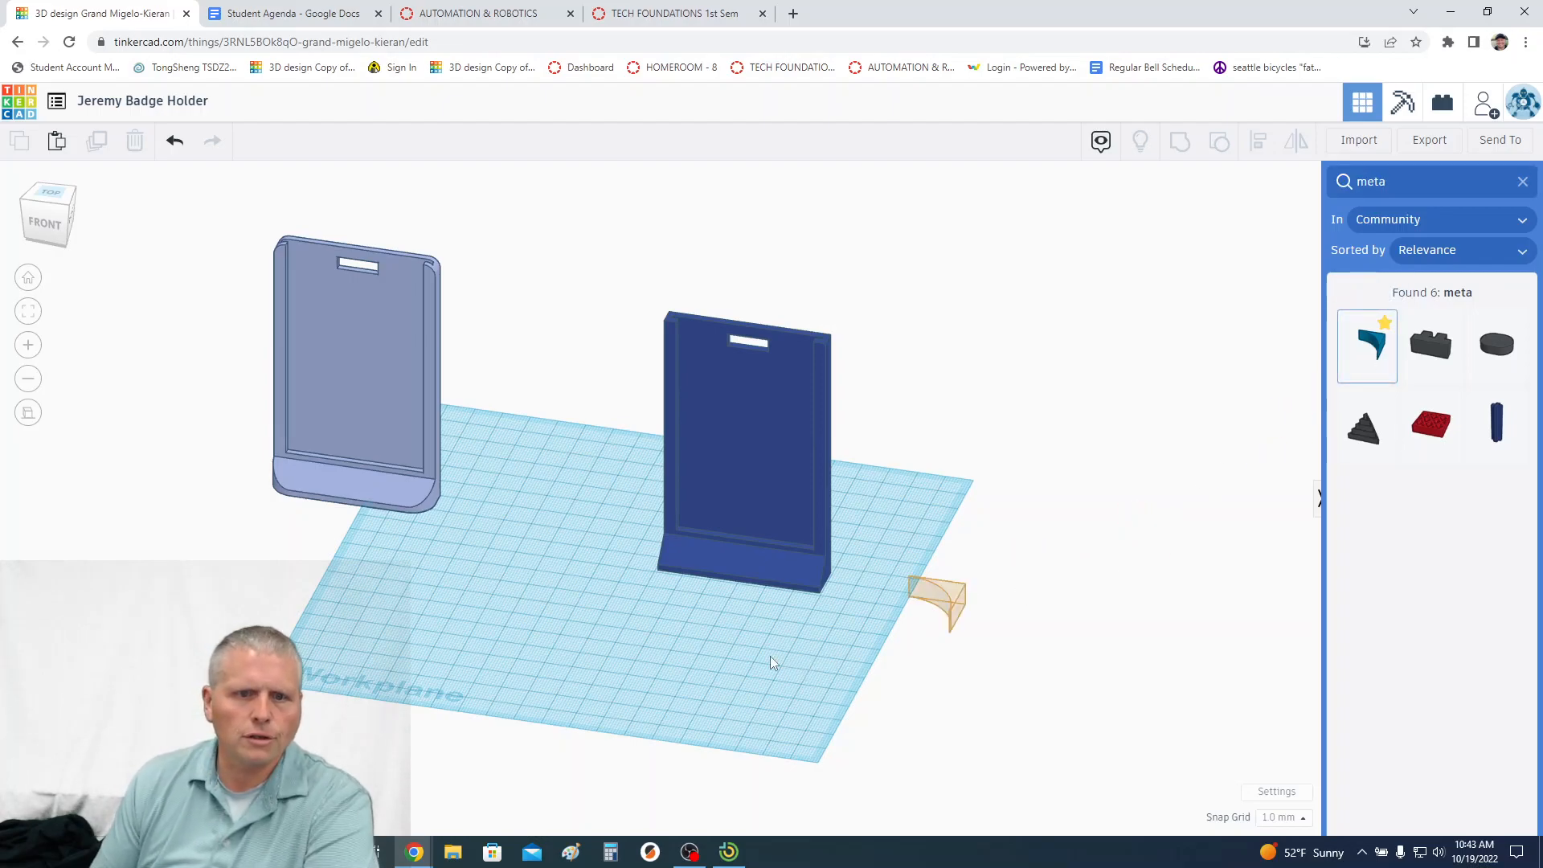
click(780, 635)
right_drag(643, 678, 712, 725)
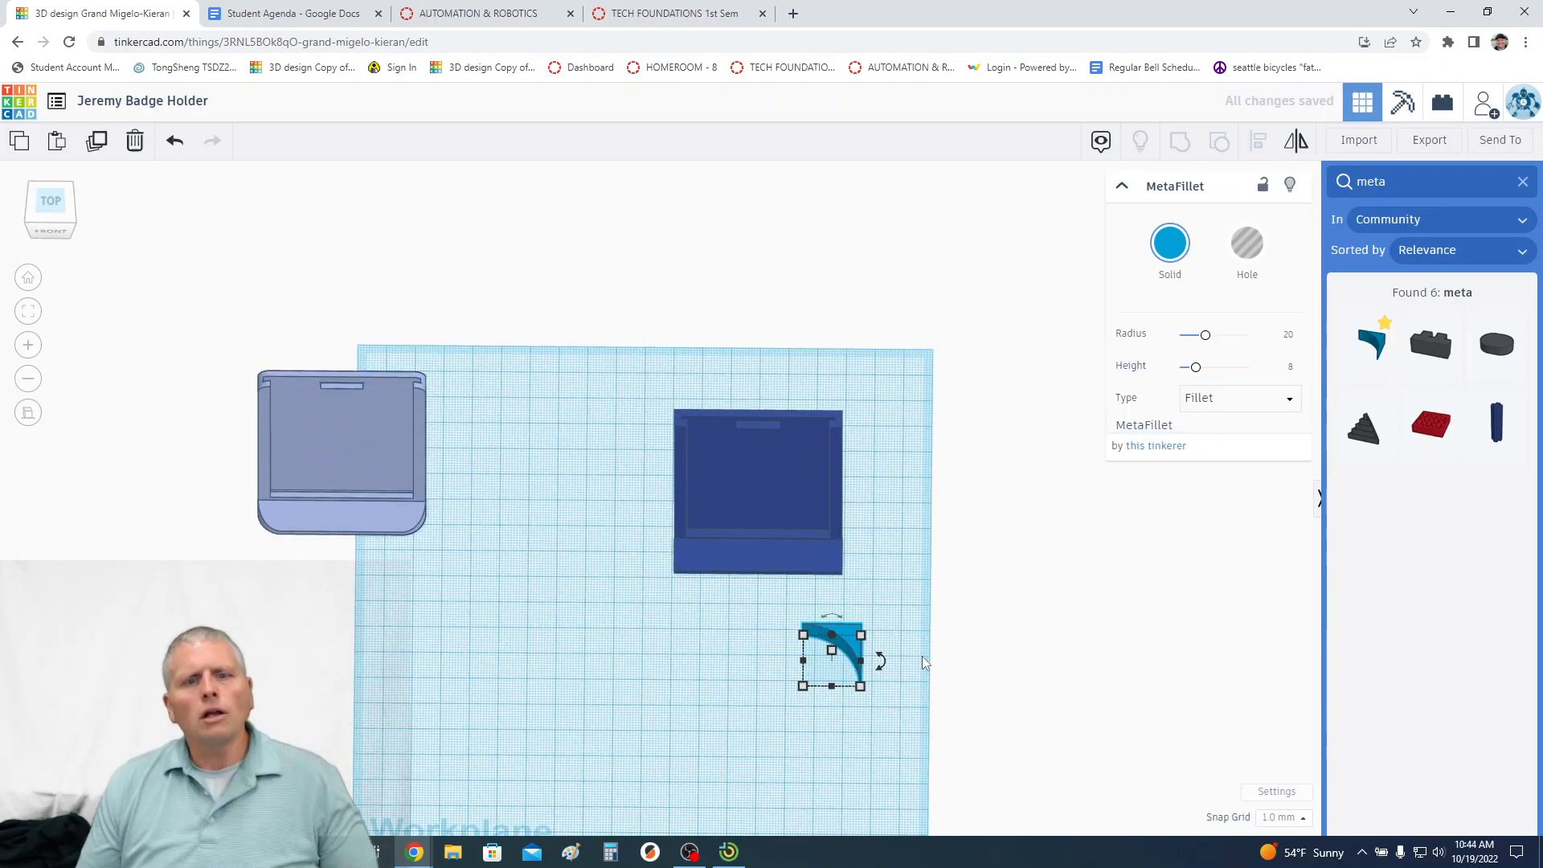
Rotate the MetaFillet flat on the workplane by -90° to match the holder's front corner
drag(886, 659, 885, 660)
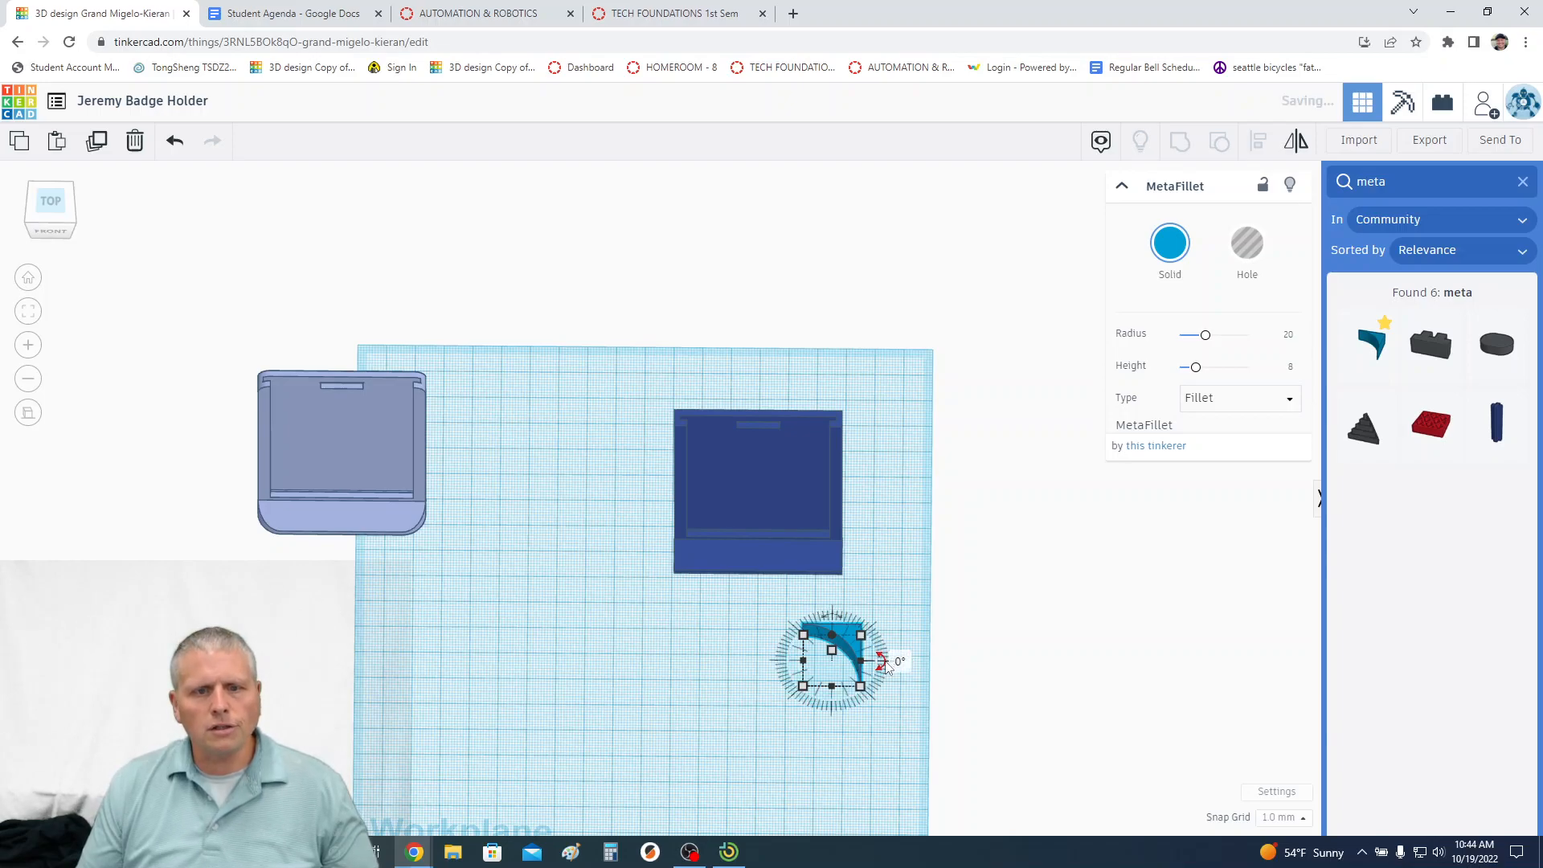
click(899, 660)
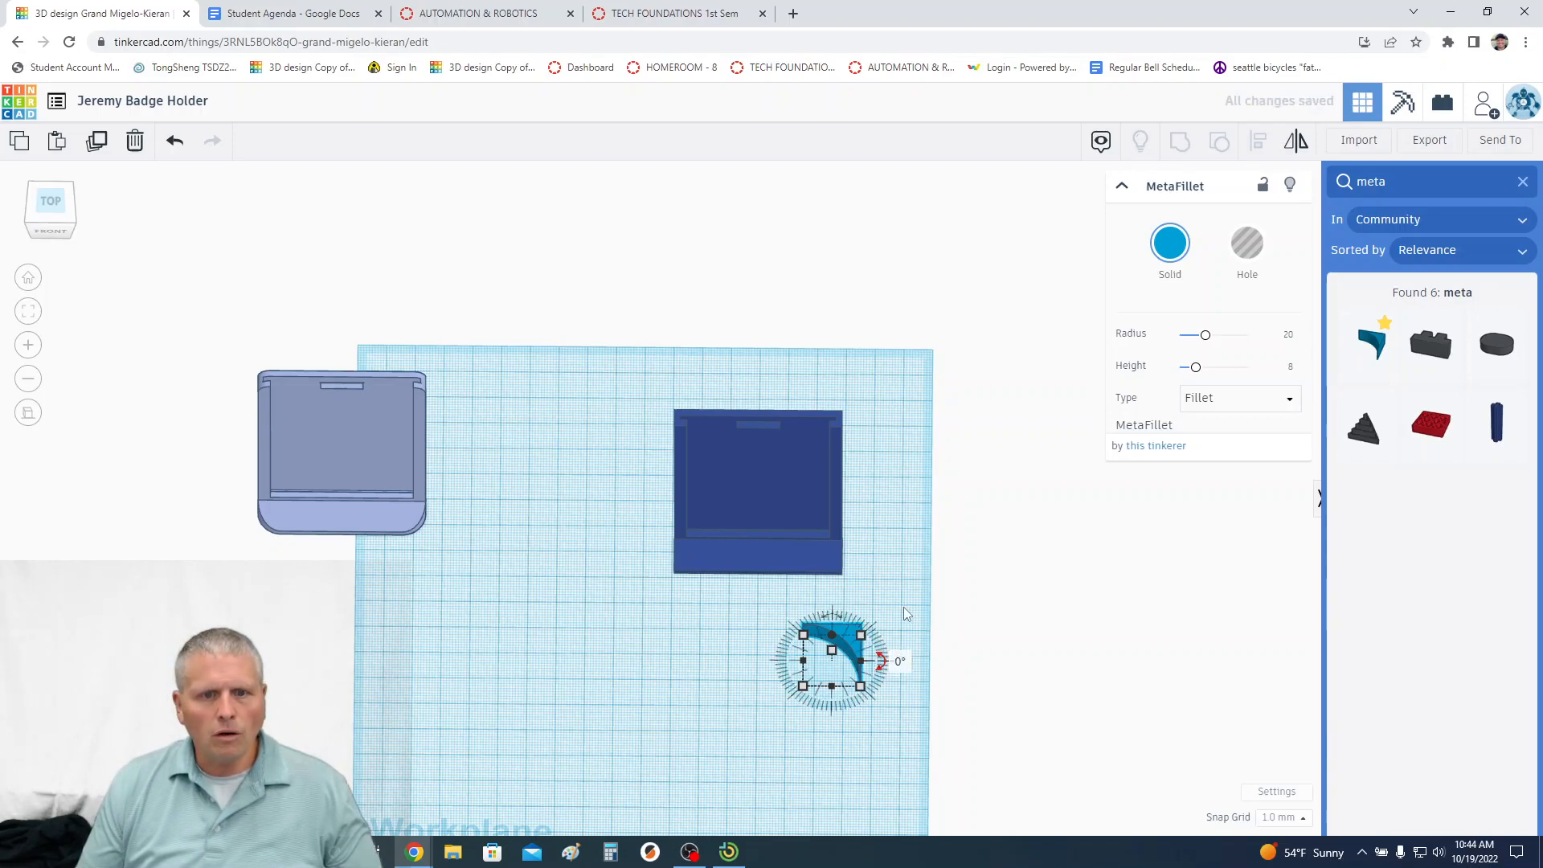
scroll(985, 658, up, 4)
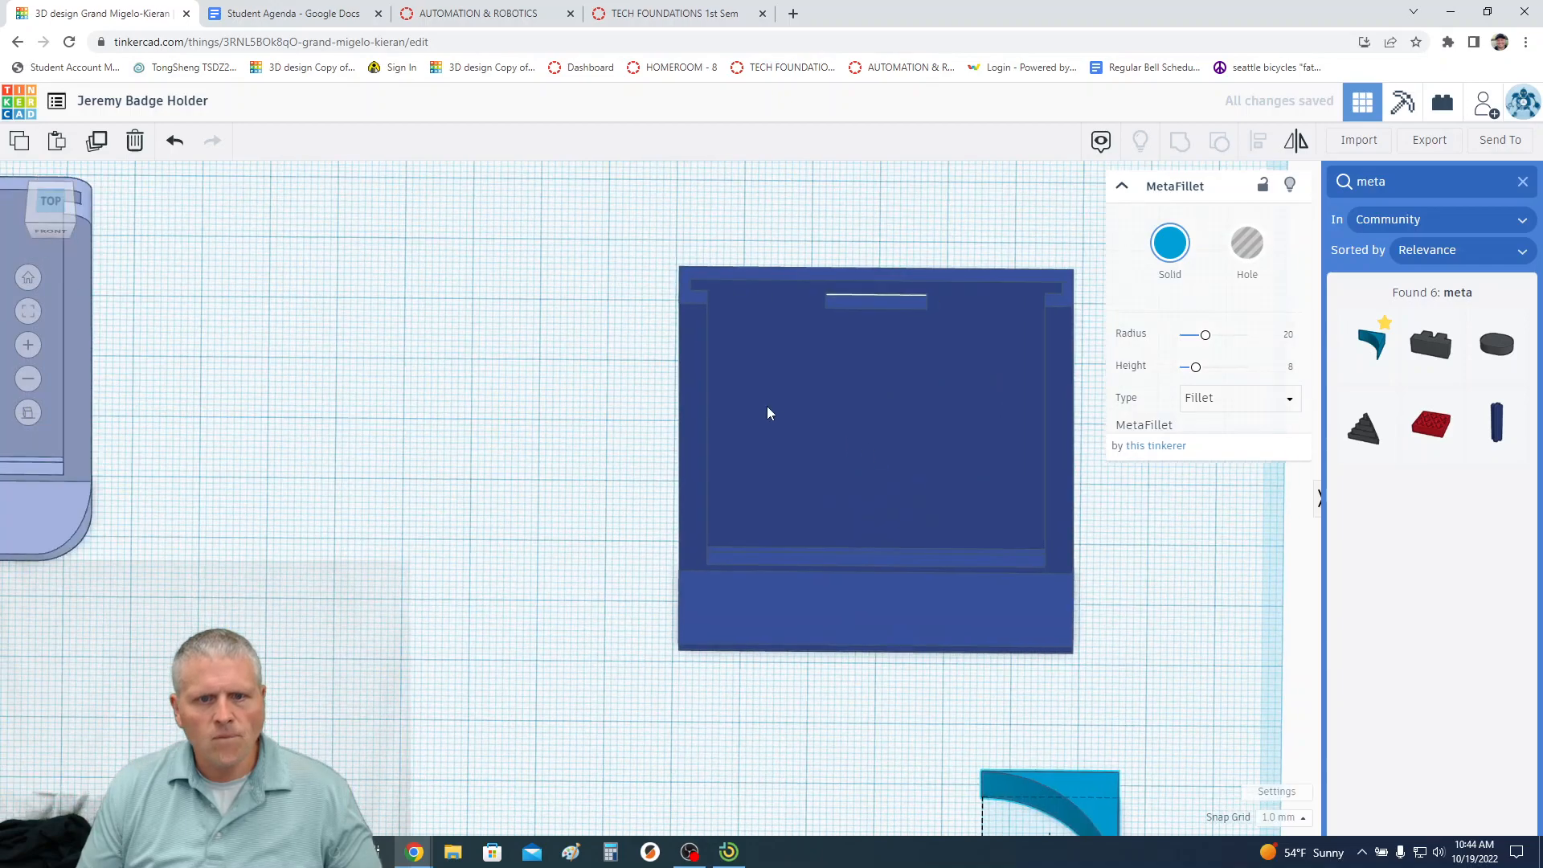
middle_drag(783, 413, 707, 340)
right_drag(1113, 761, 956, 658)
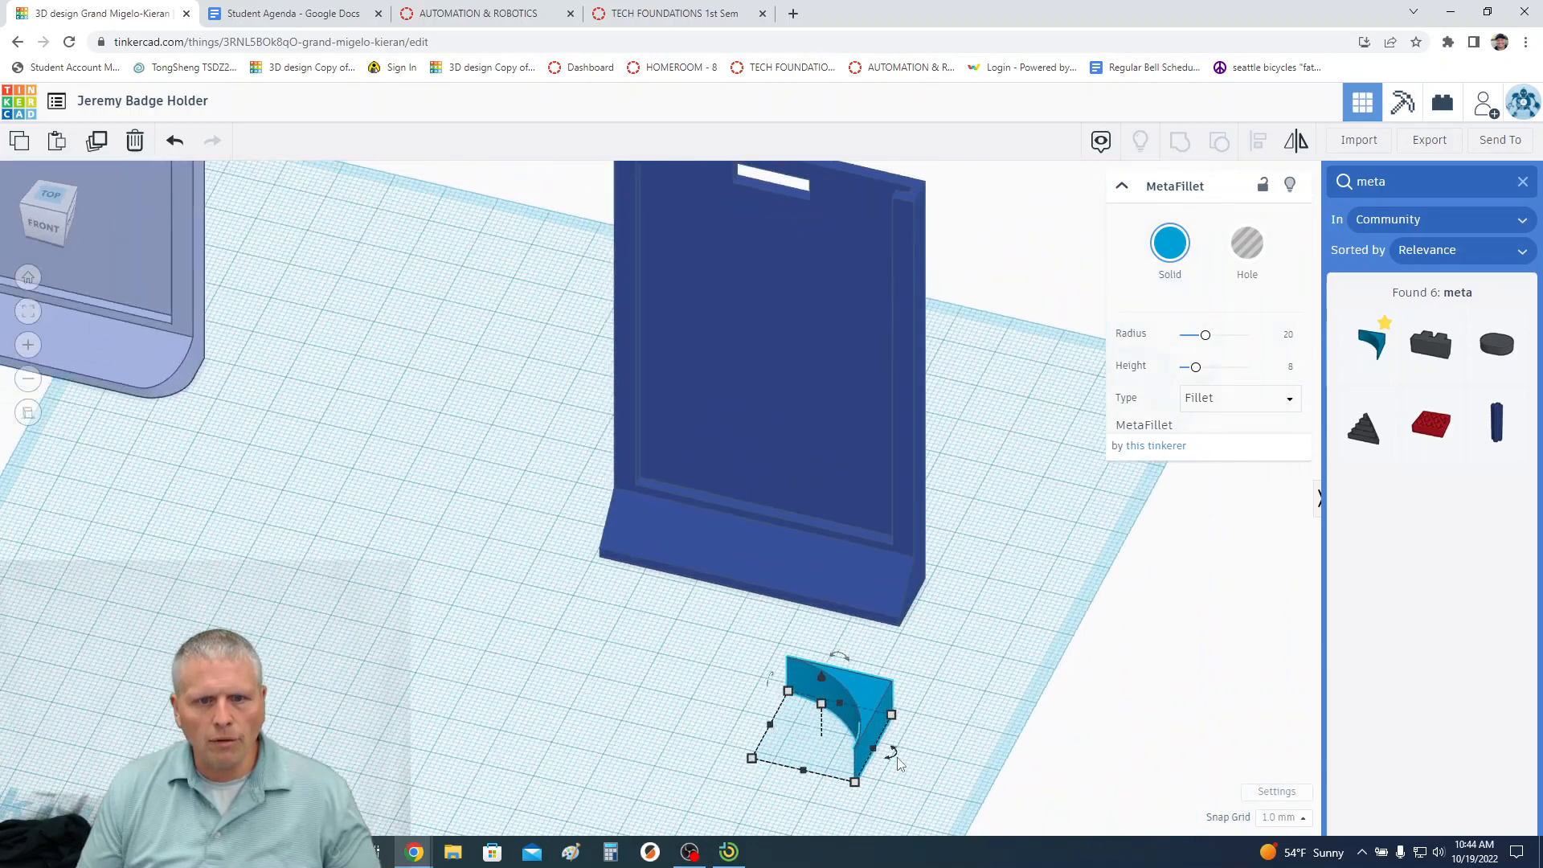
drag(890, 762, 797, 777)
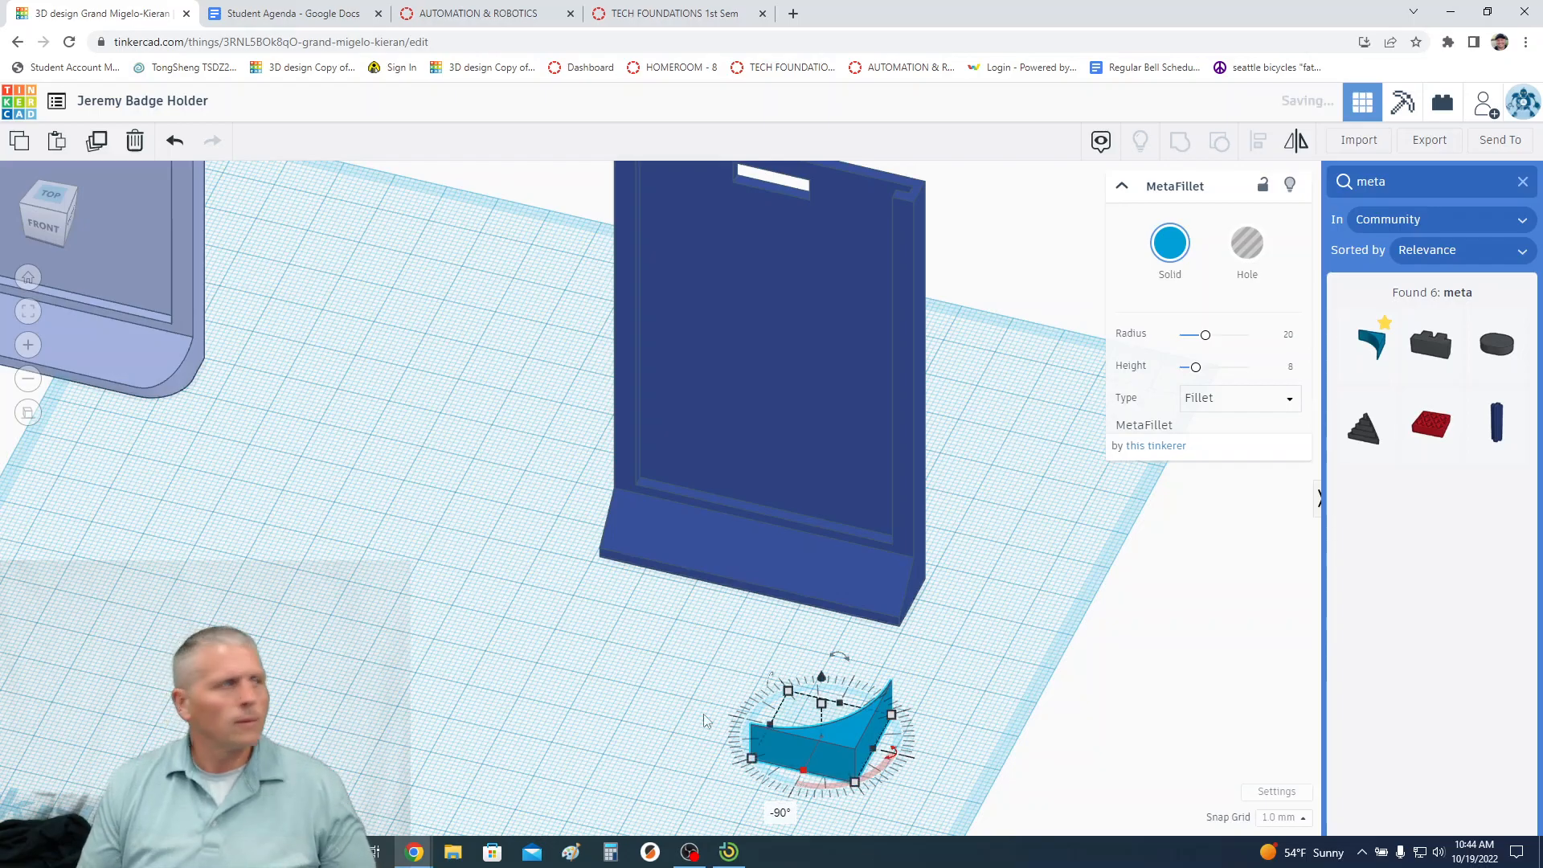
middle_drag(606, 638, 673, 518)
right_drag(673, 518, 877, 501)
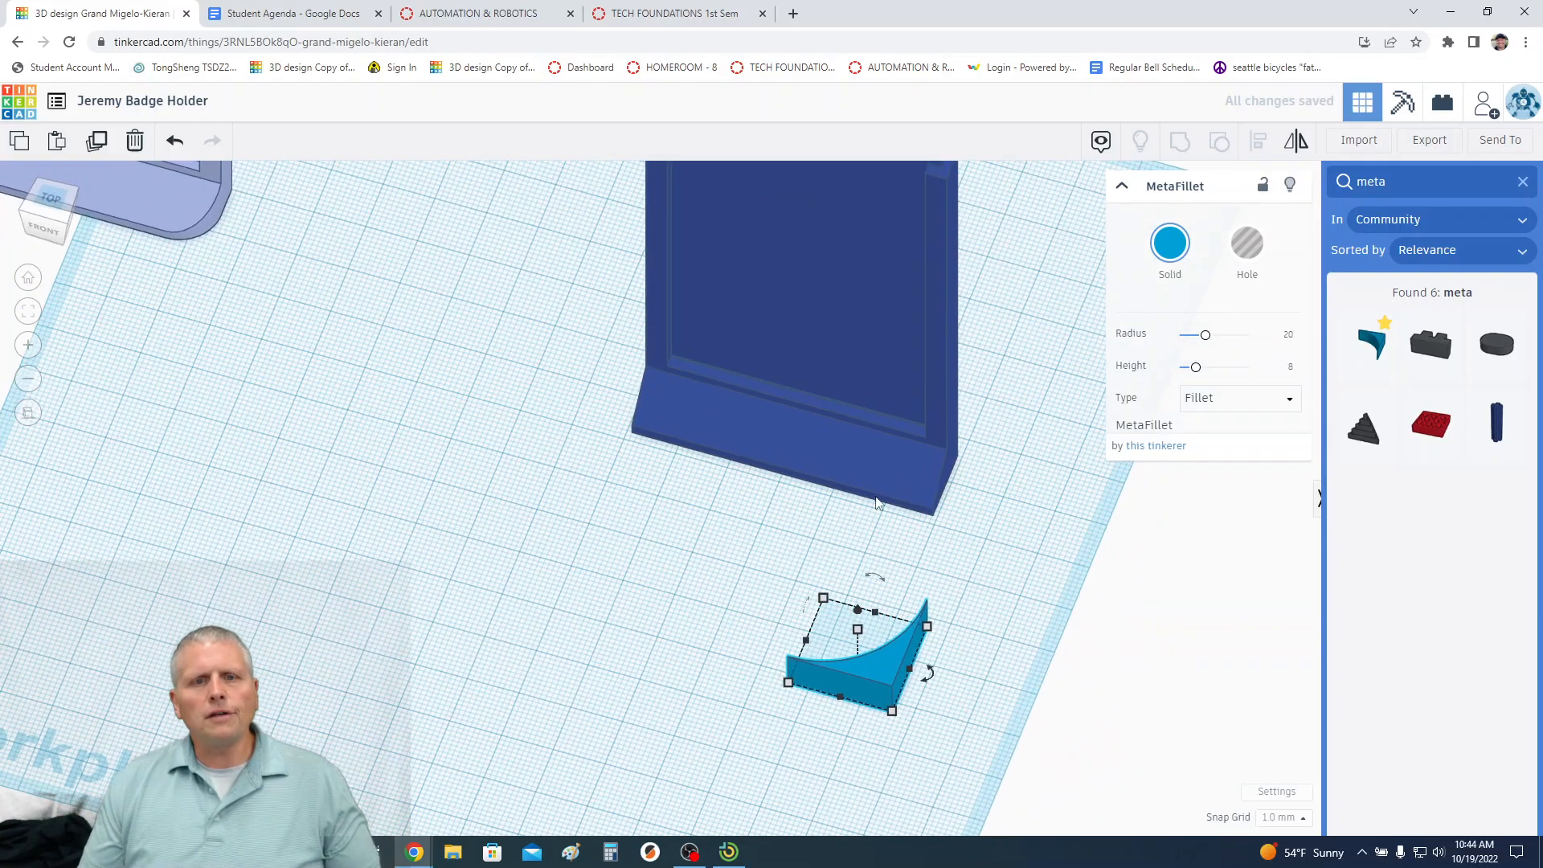
Resize the MetaFillet's footprint to 8 mm wide and 8 mm deep
click(891, 711)
click(819, 763)
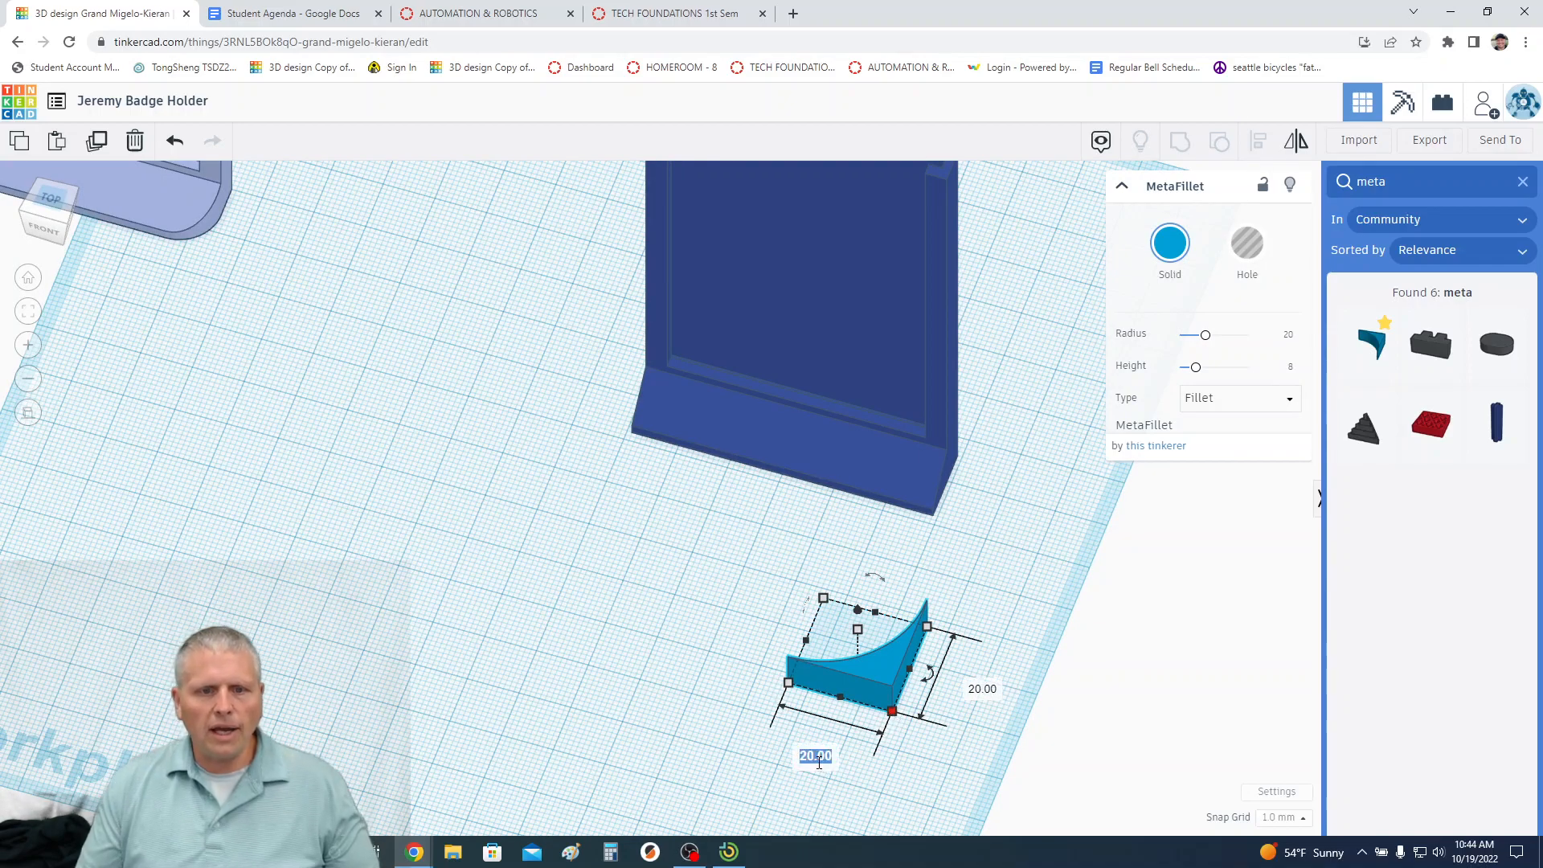
text(8)
key(Tab)
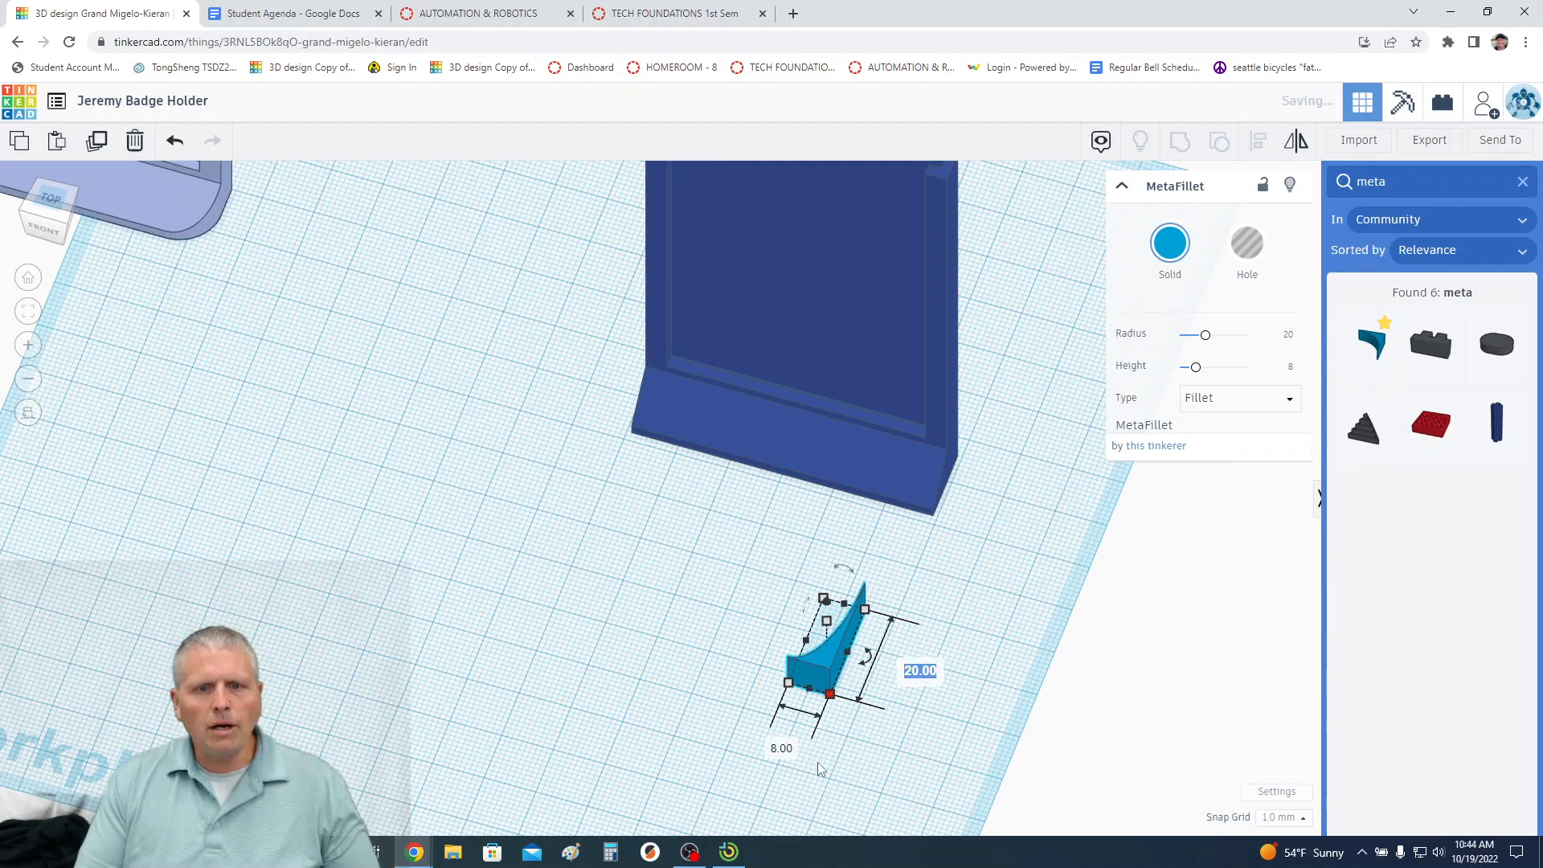
text(8)
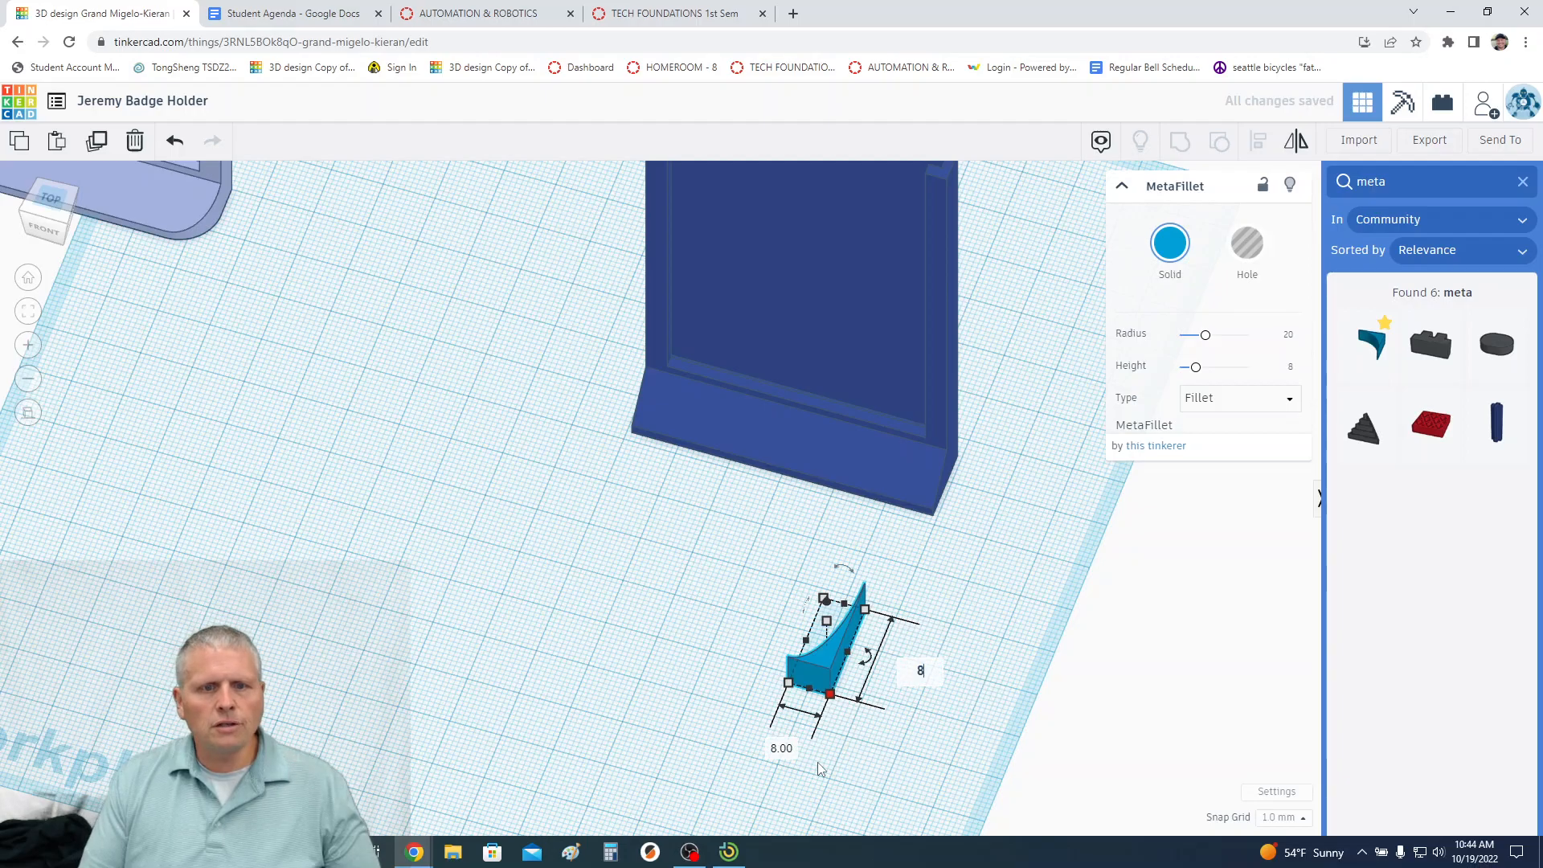
key(Return)
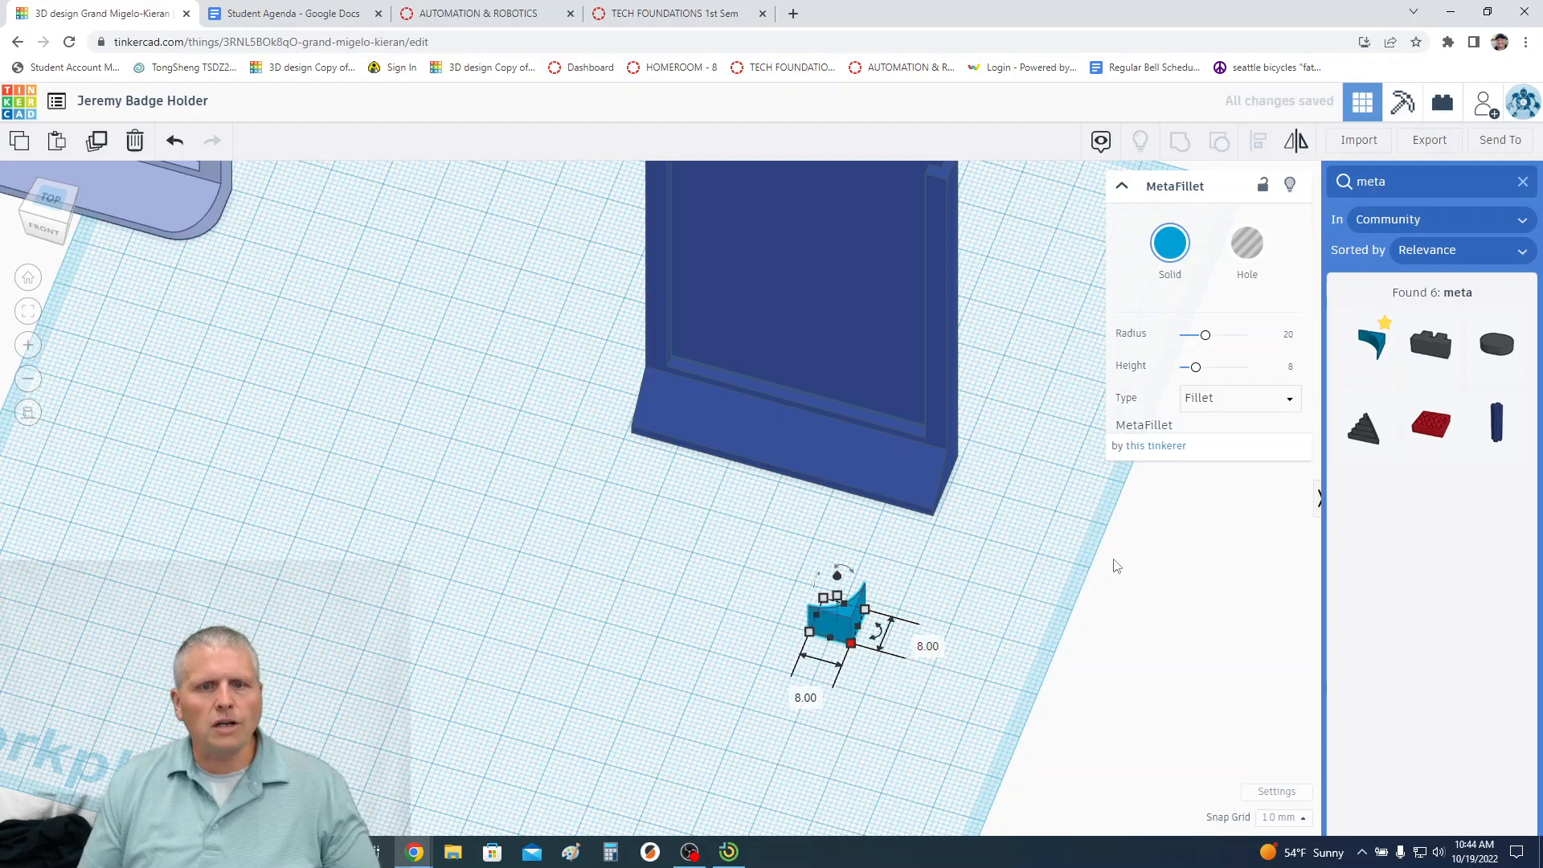
click(1036, 649)
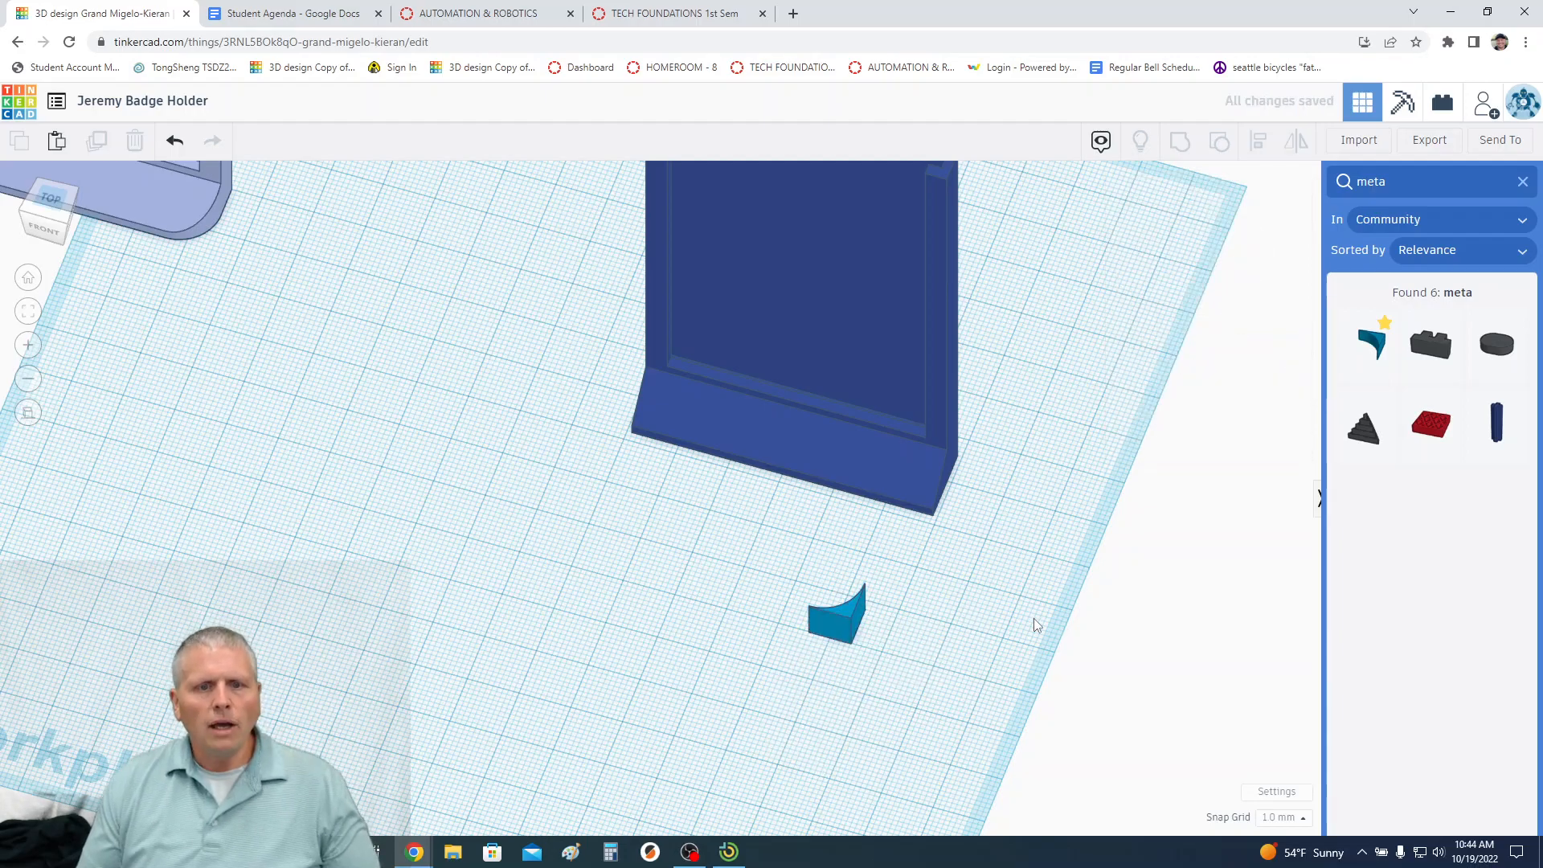
Turn the MetaFillet in front of the dark-blue holder into a hole
right_drag(1033, 619, 1075, 586)
click(858, 495)
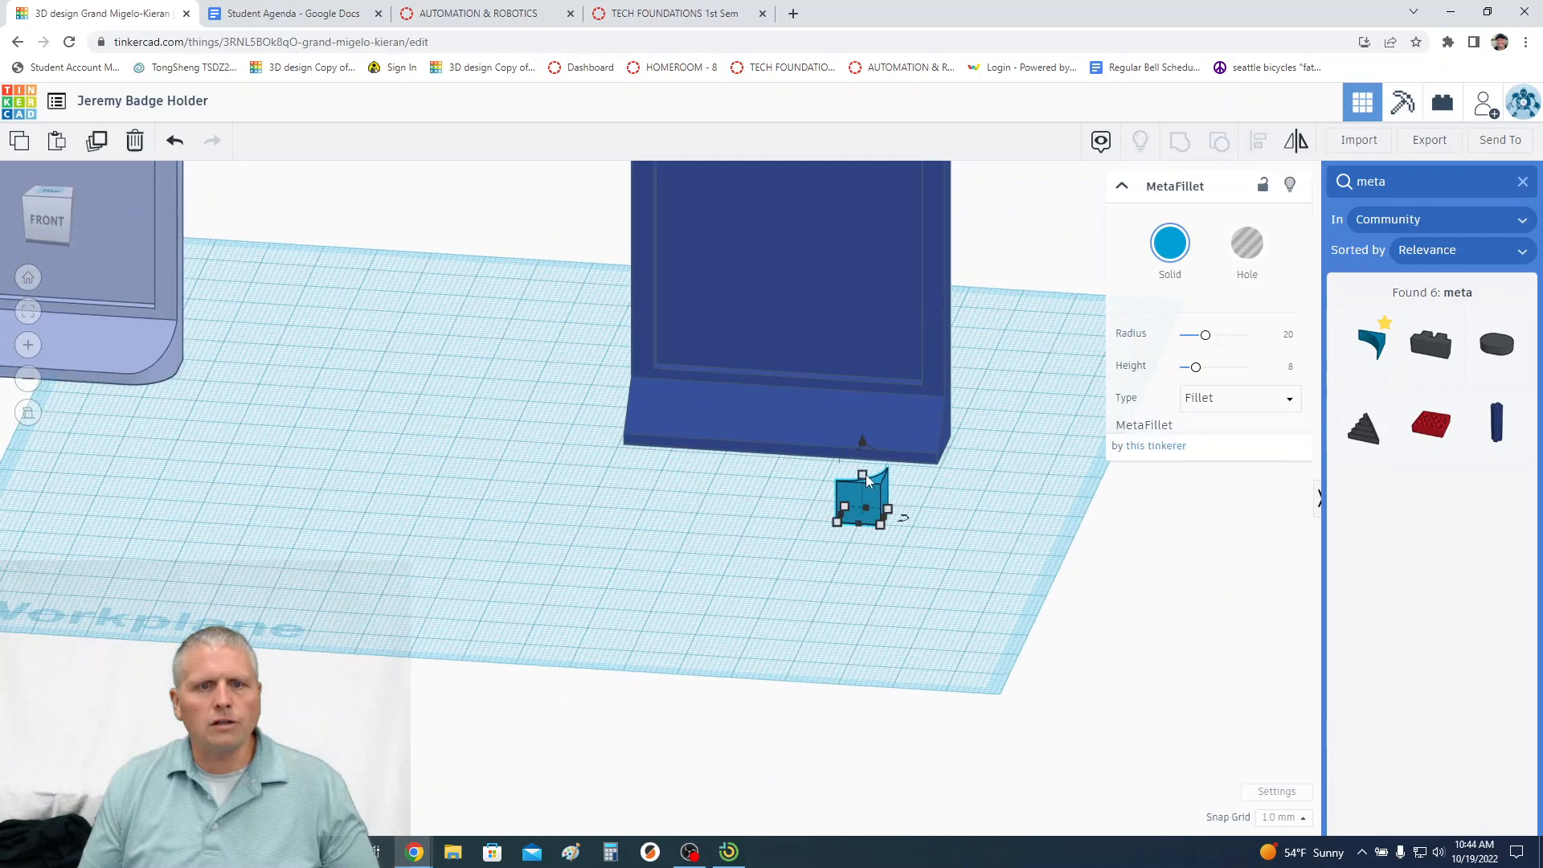
click(1023, 470)
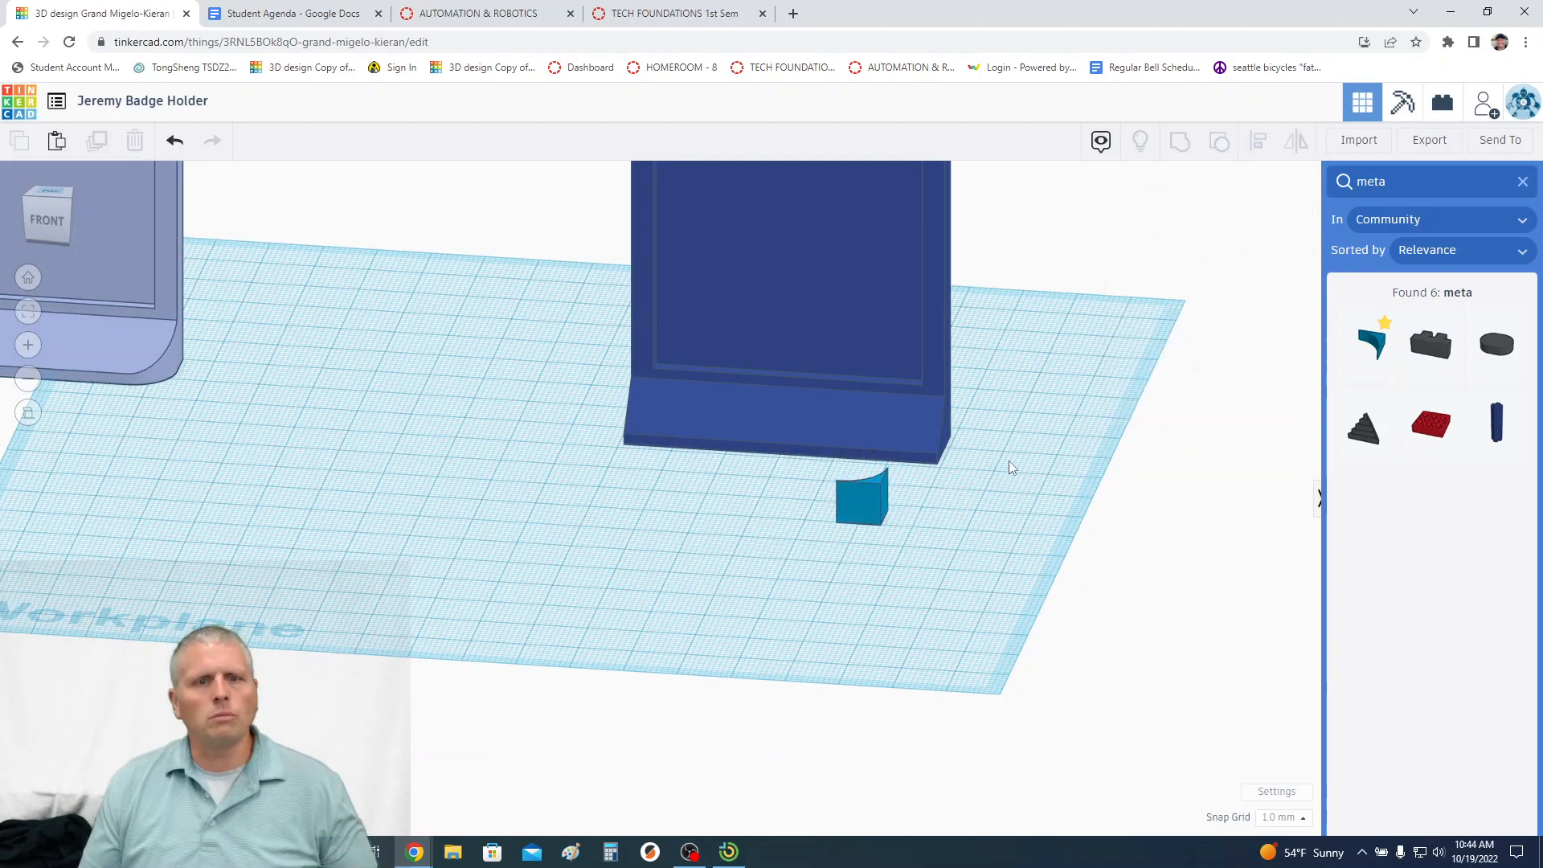
right_drag(1007, 454, 900, 572)
click(867, 572)
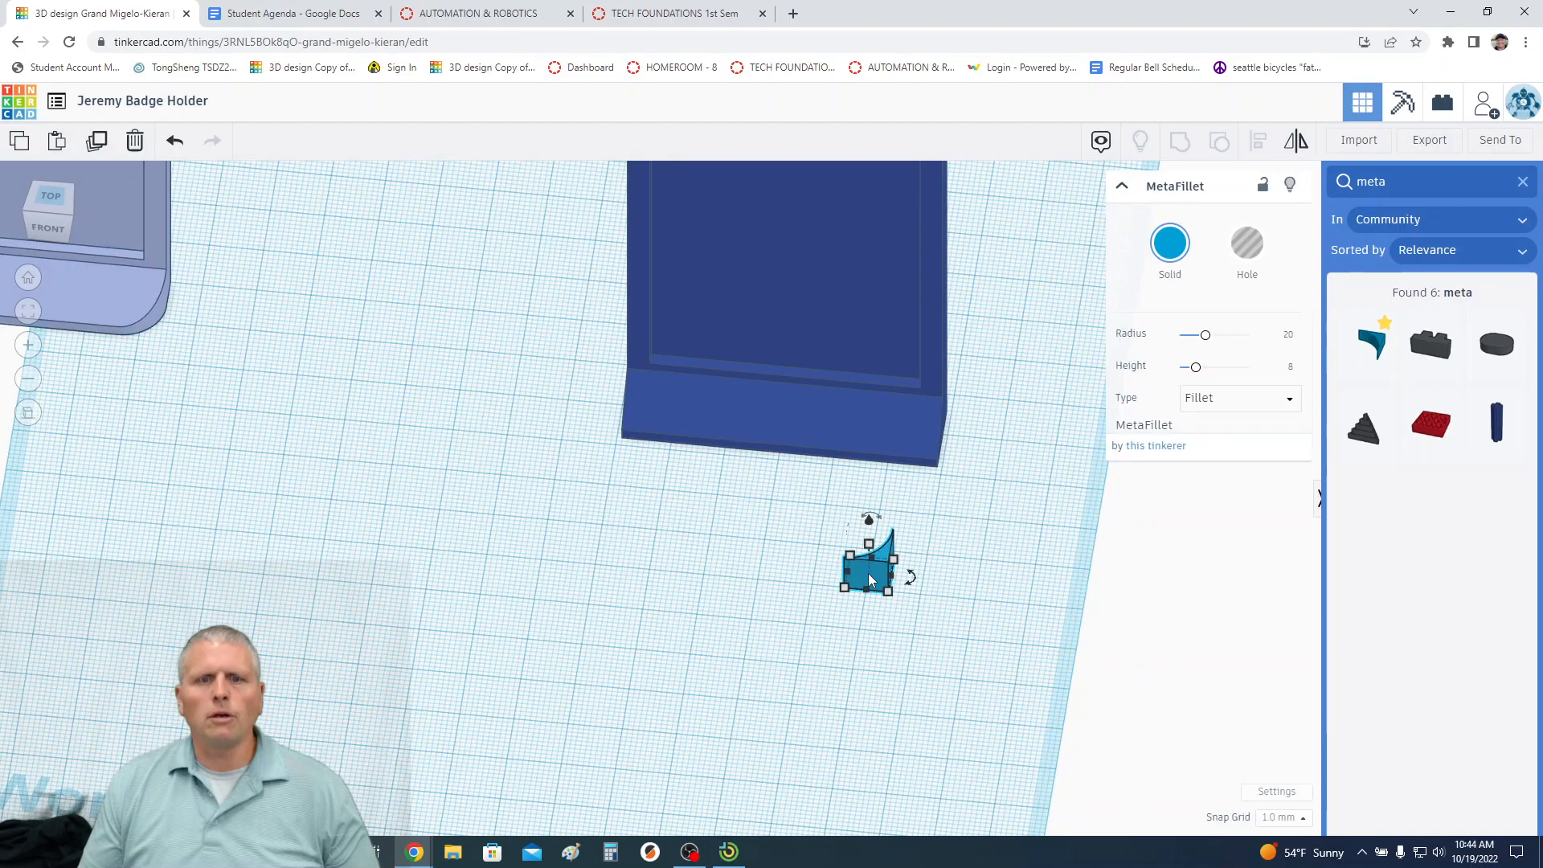
click(1248, 245)
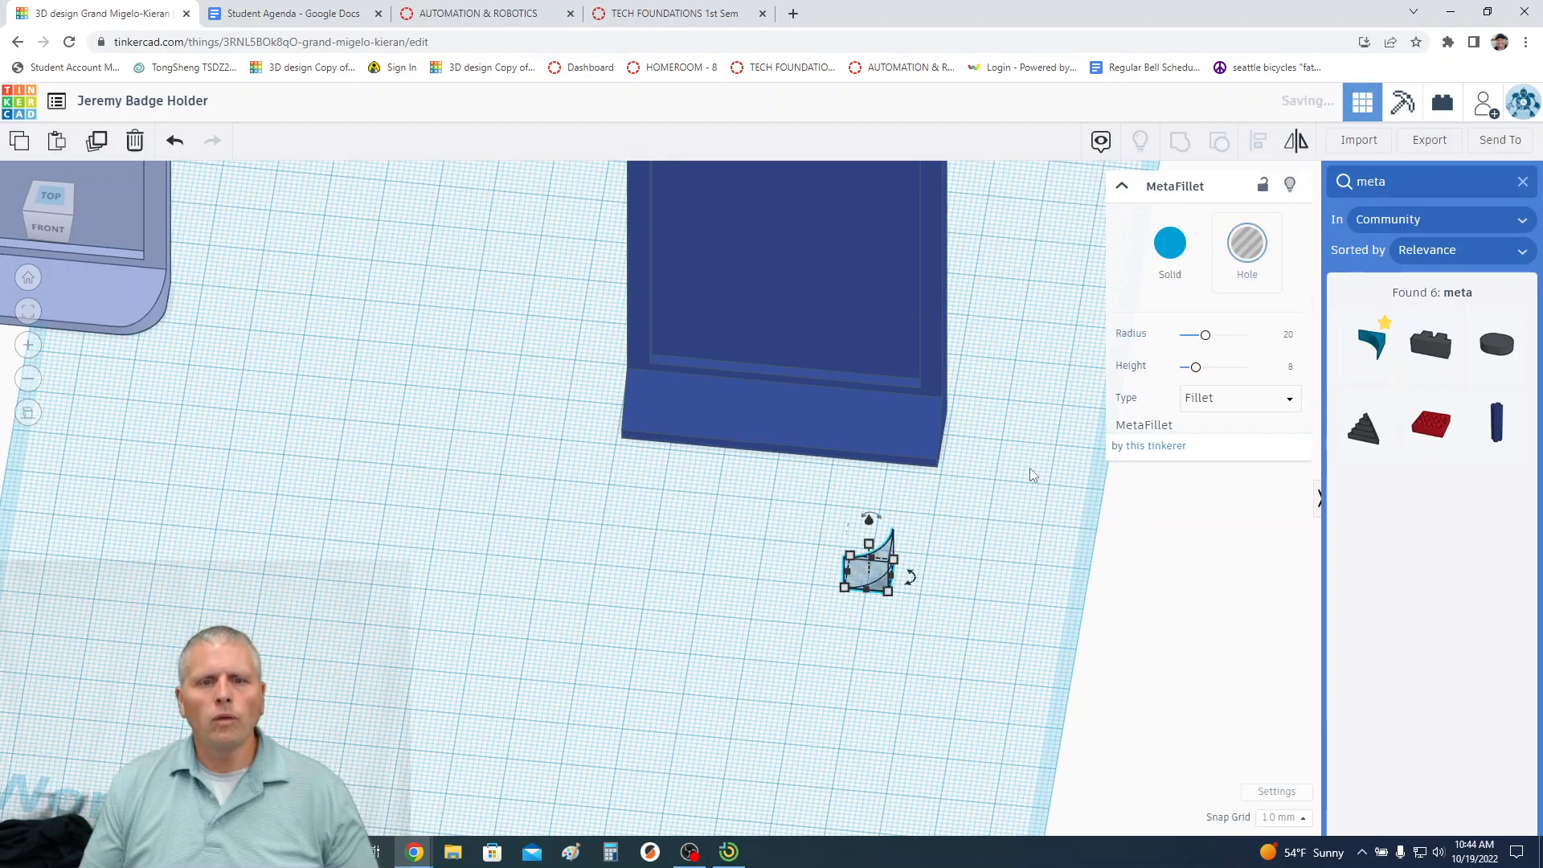
click(942, 518)
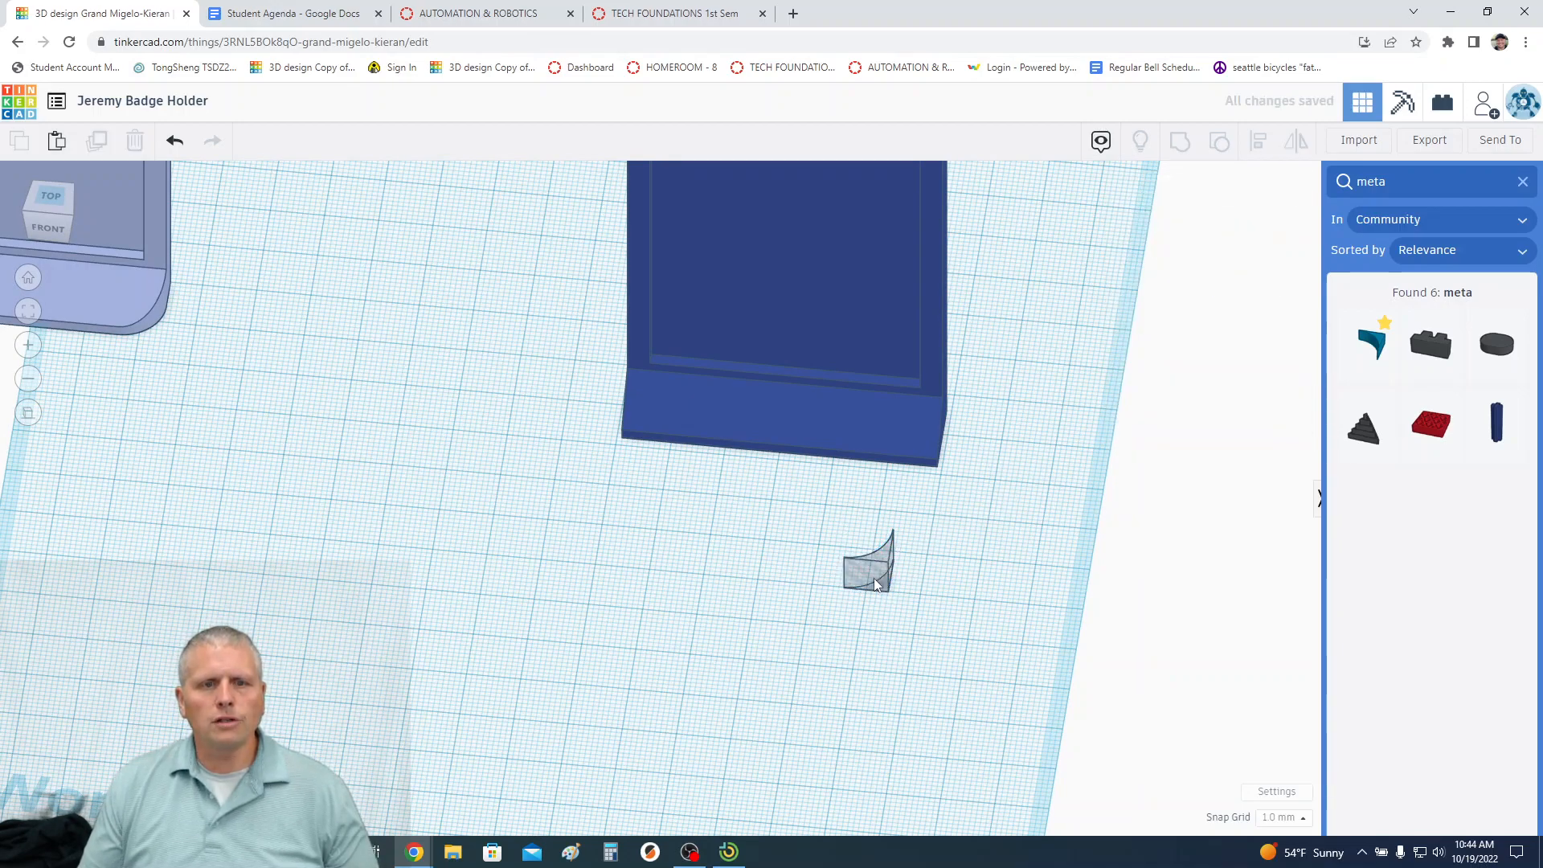
Align the MetaFillet hole with the right side and front edge of the dark-blue holder so it sits in the front-right corner
click(918, 424)
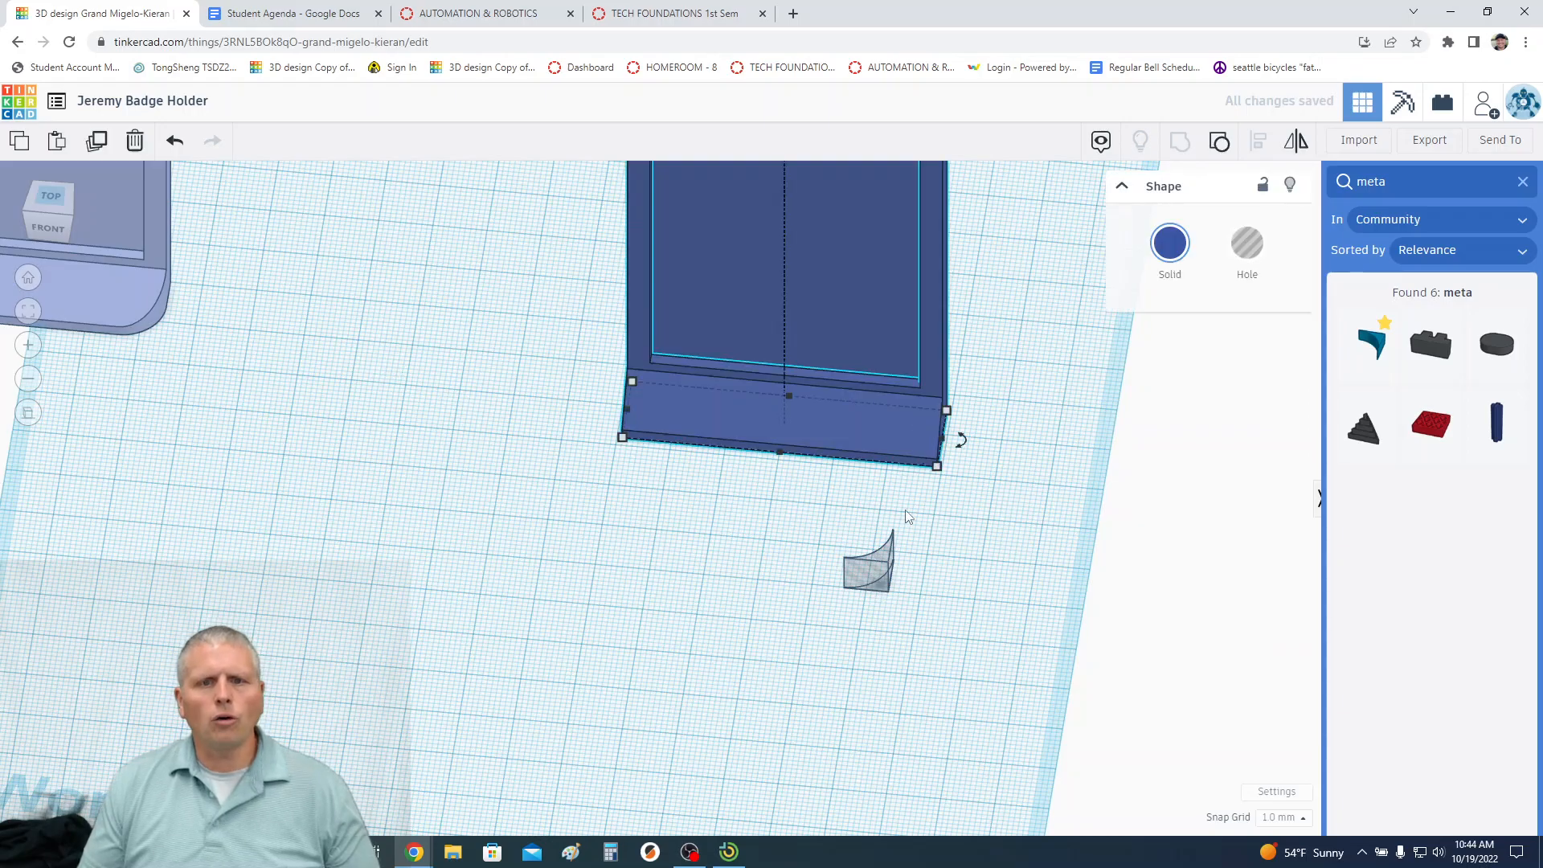
shift+click(874, 584)
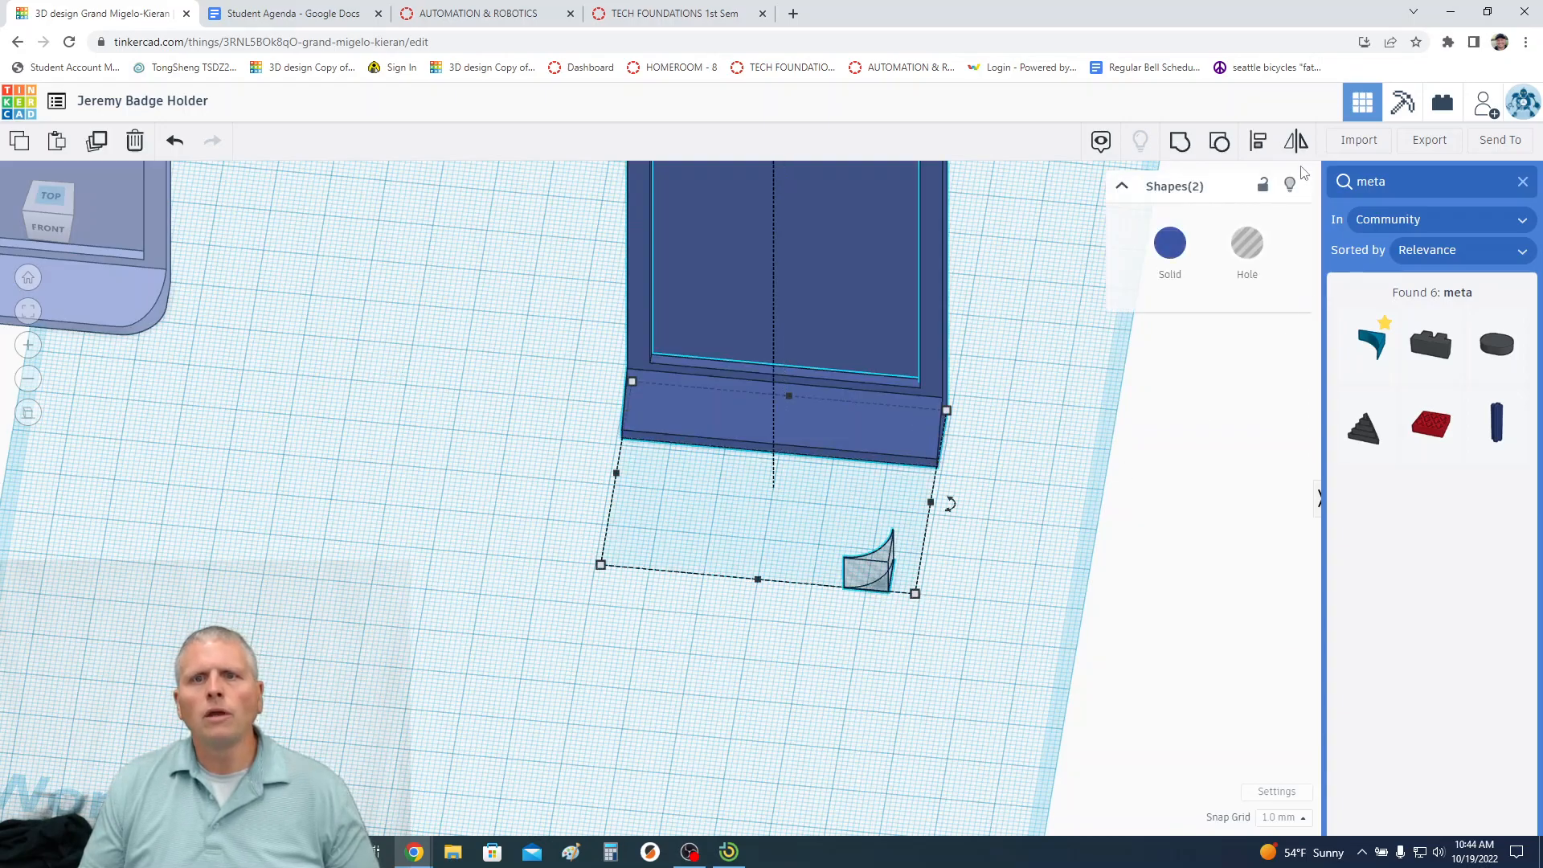
click(1259, 143)
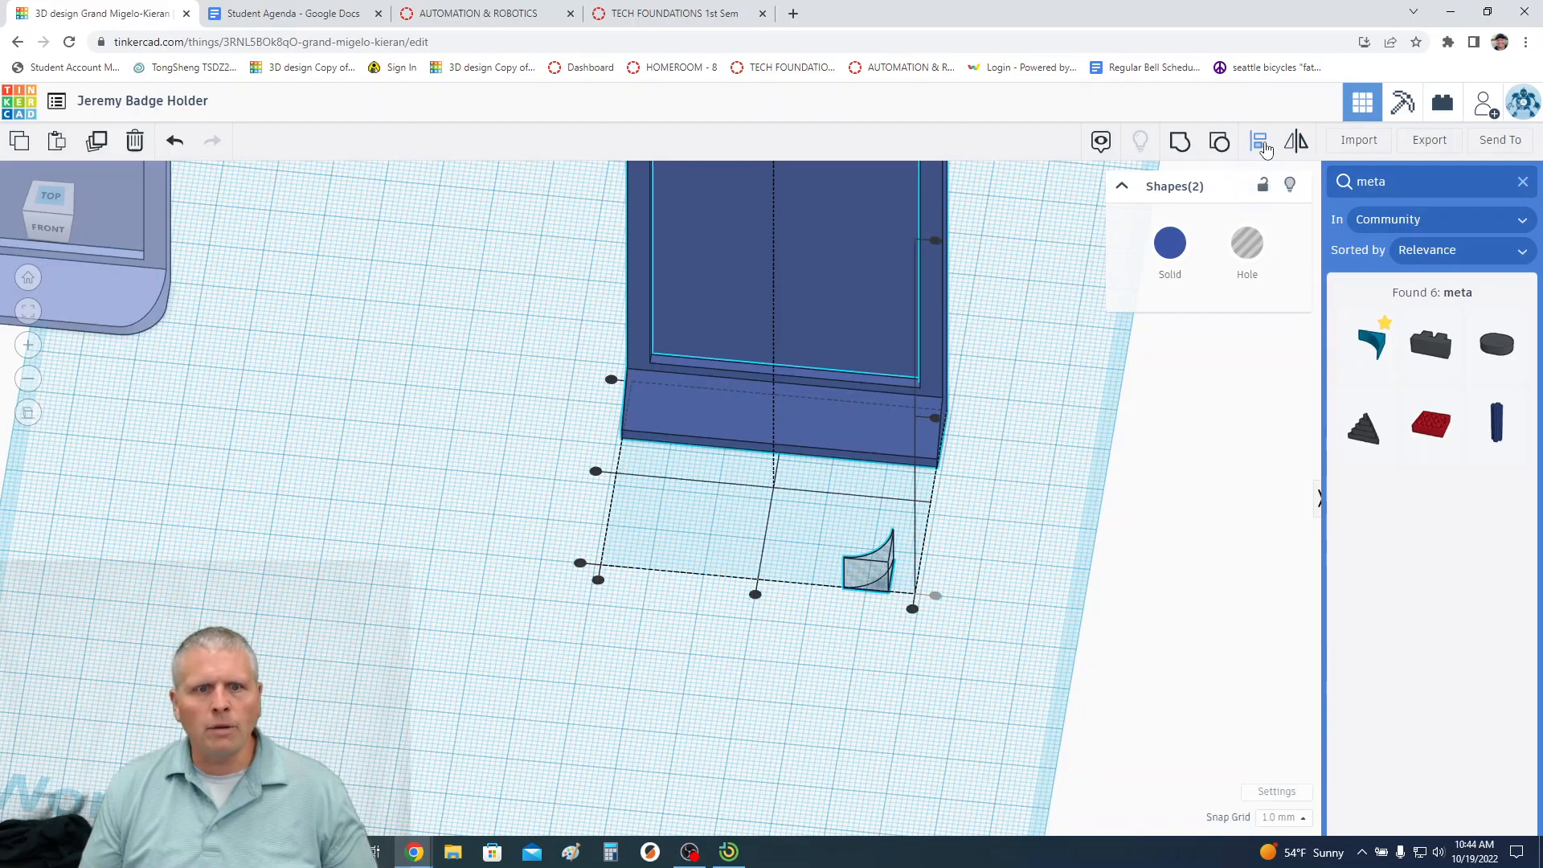
right_drag(1184, 589, 1109, 561)
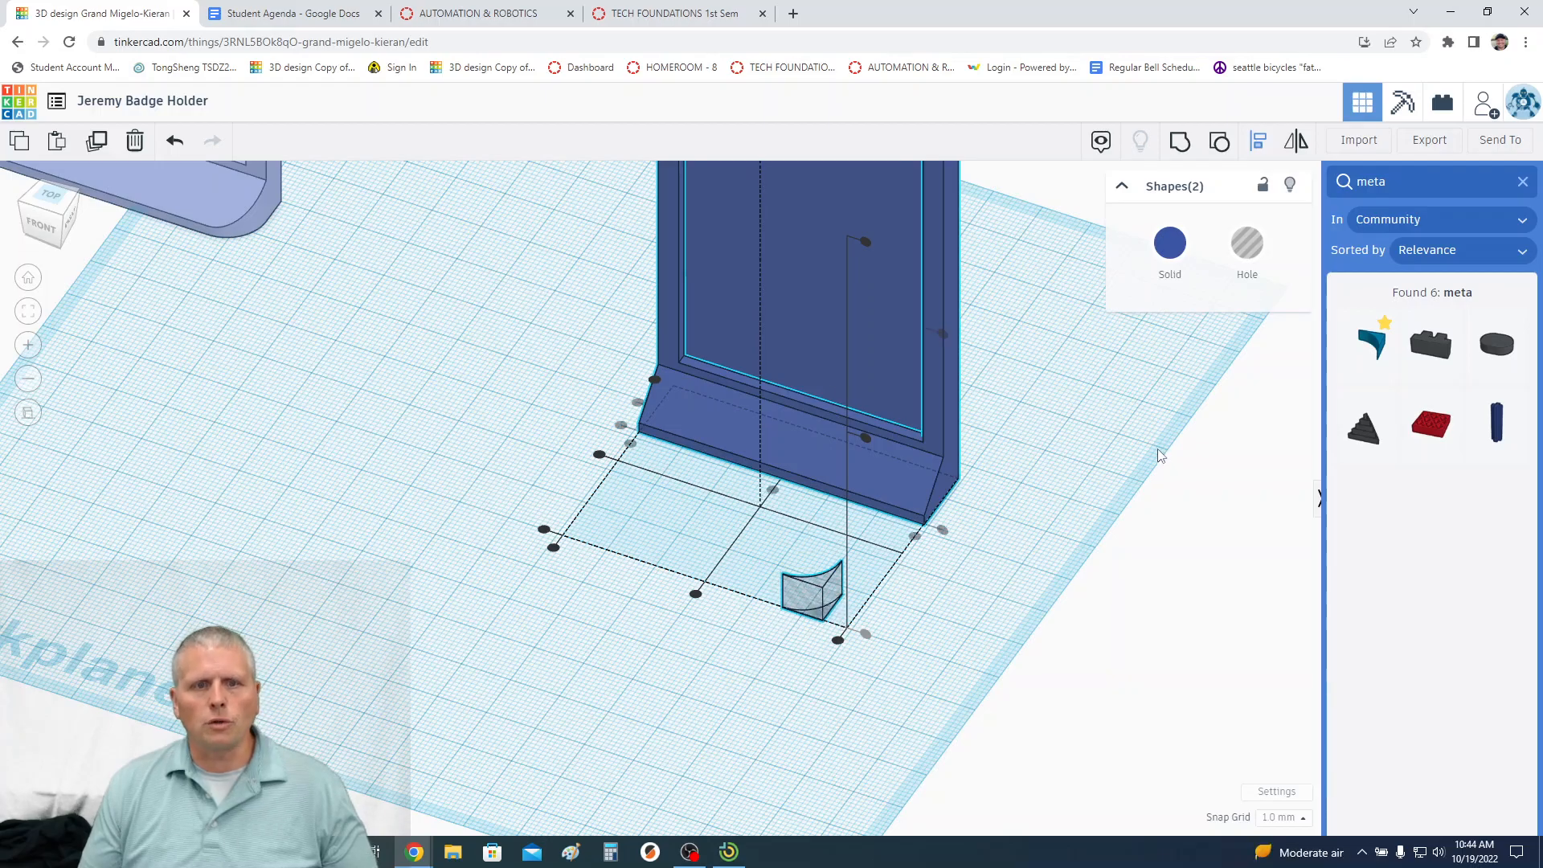
middle_drag(1119, 374, 1064, 484)
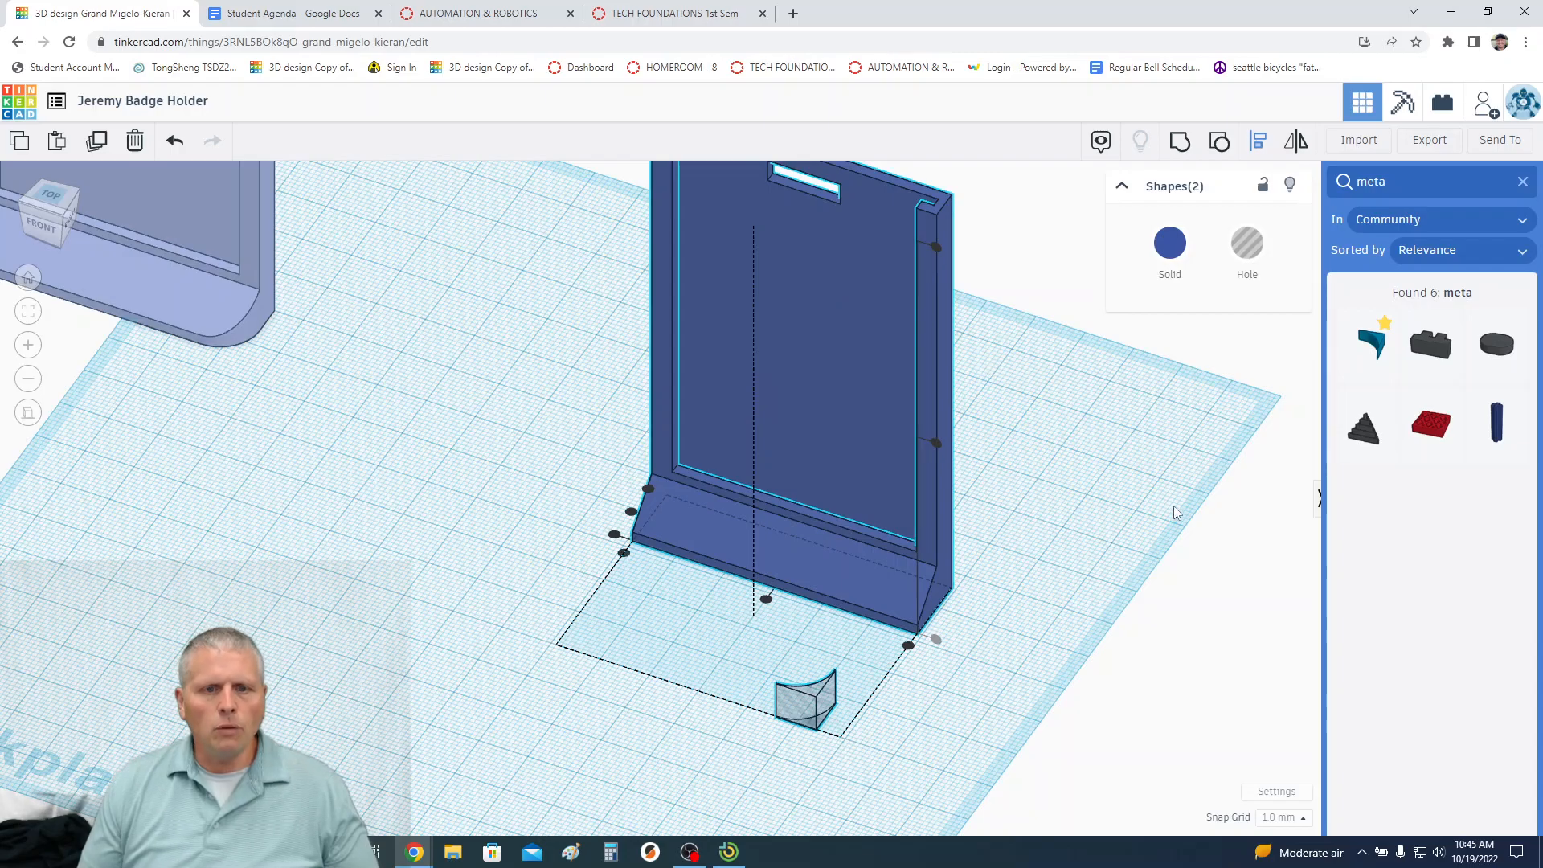
click(908, 646)
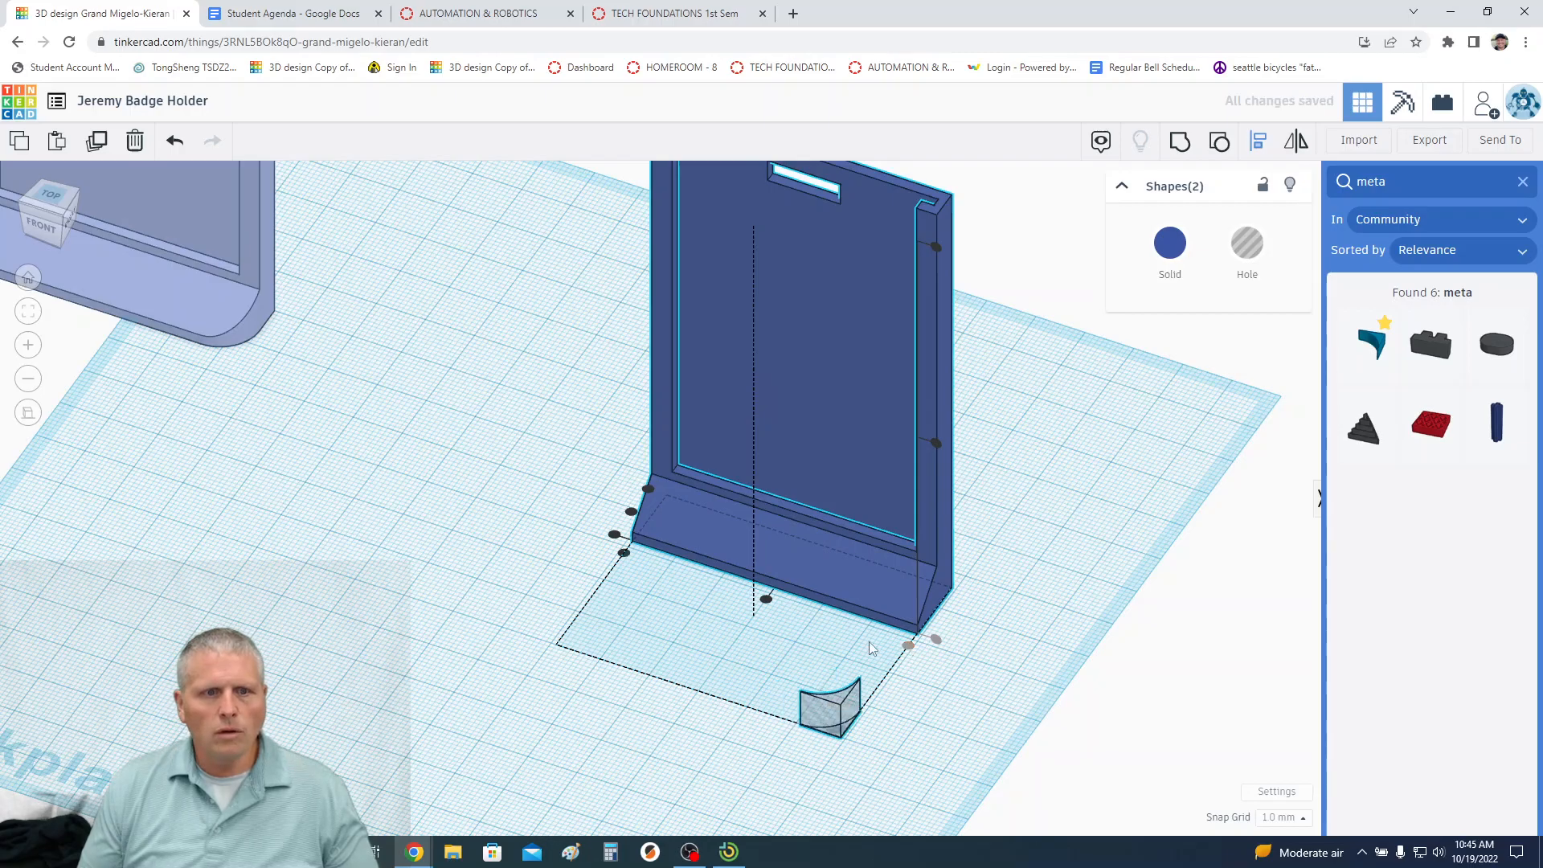
click(615, 534)
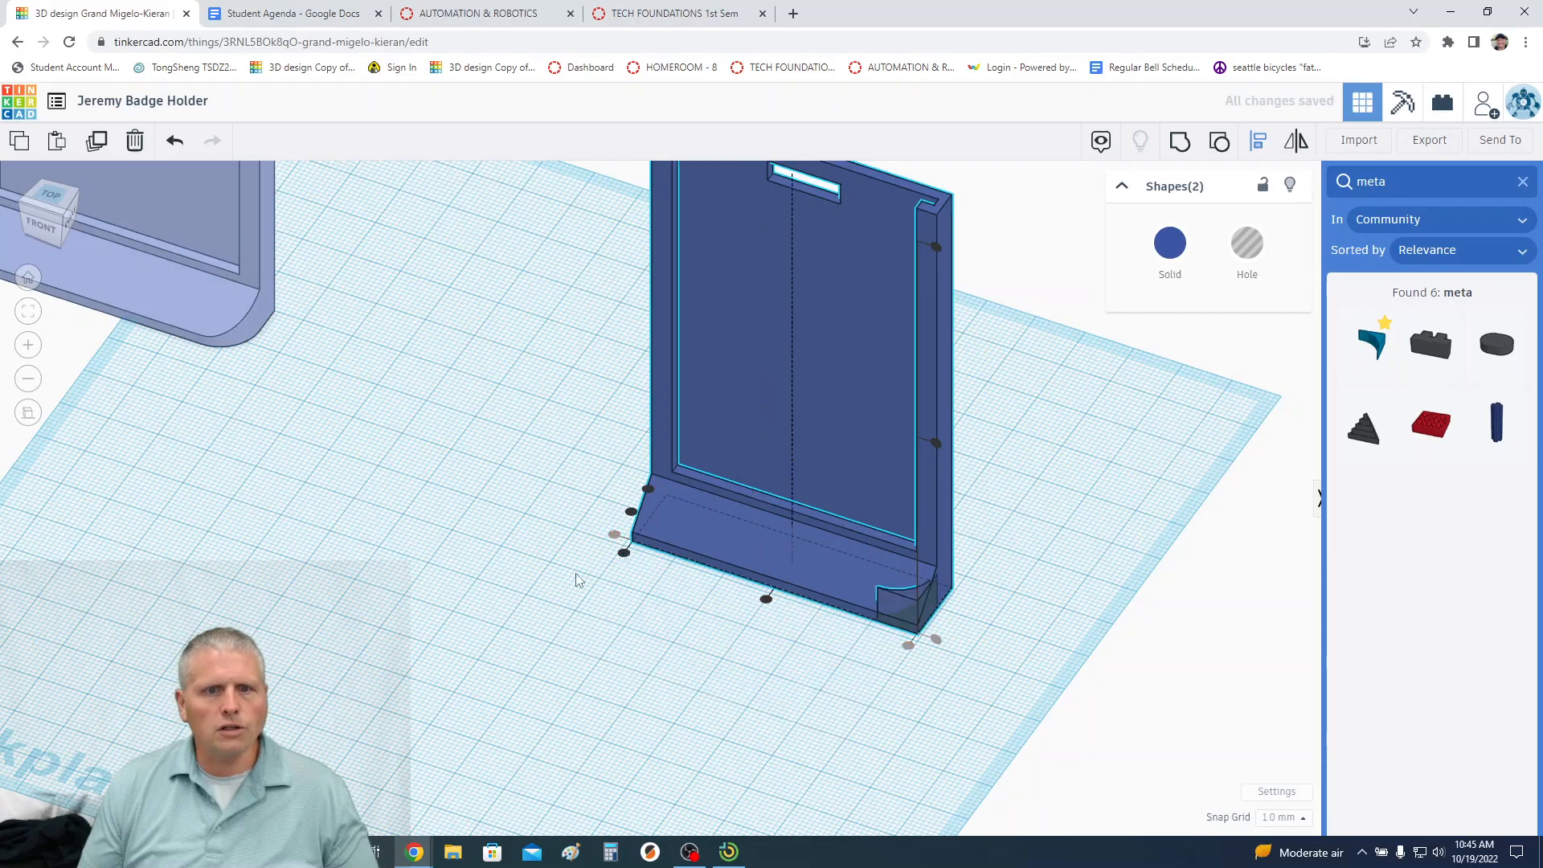
right_drag(1154, 437, 1109, 454)
middle_drag(1110, 455, 1136, 580)
right_drag(1126, 590, 966, 666)
click(1045, 691)
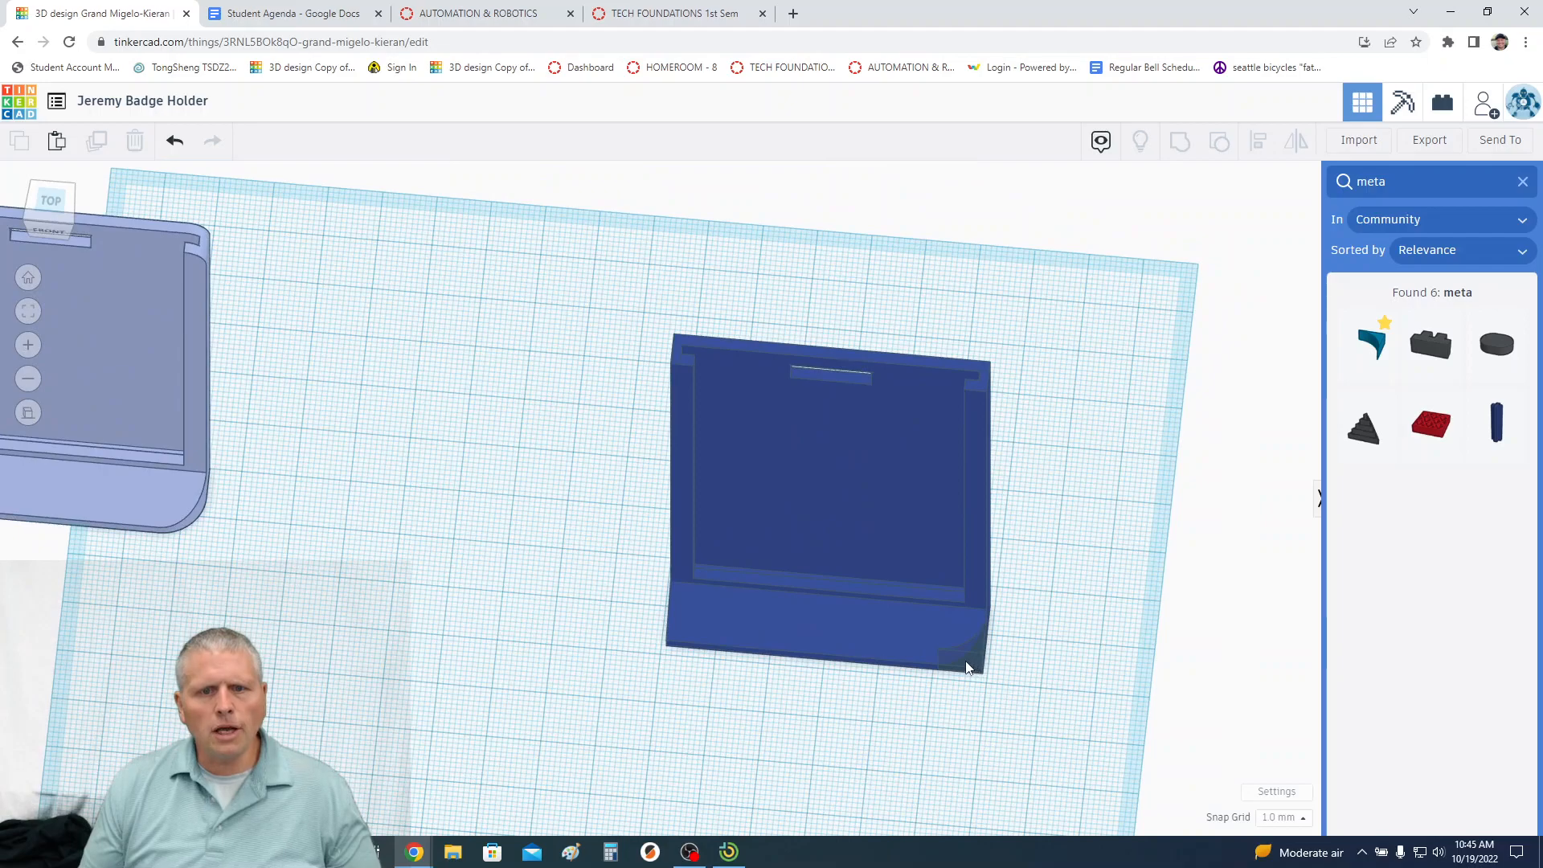
Duplicate the corner MetaFillet hole and shift the copy along the base to the holder's front-left corner
click(953, 652)
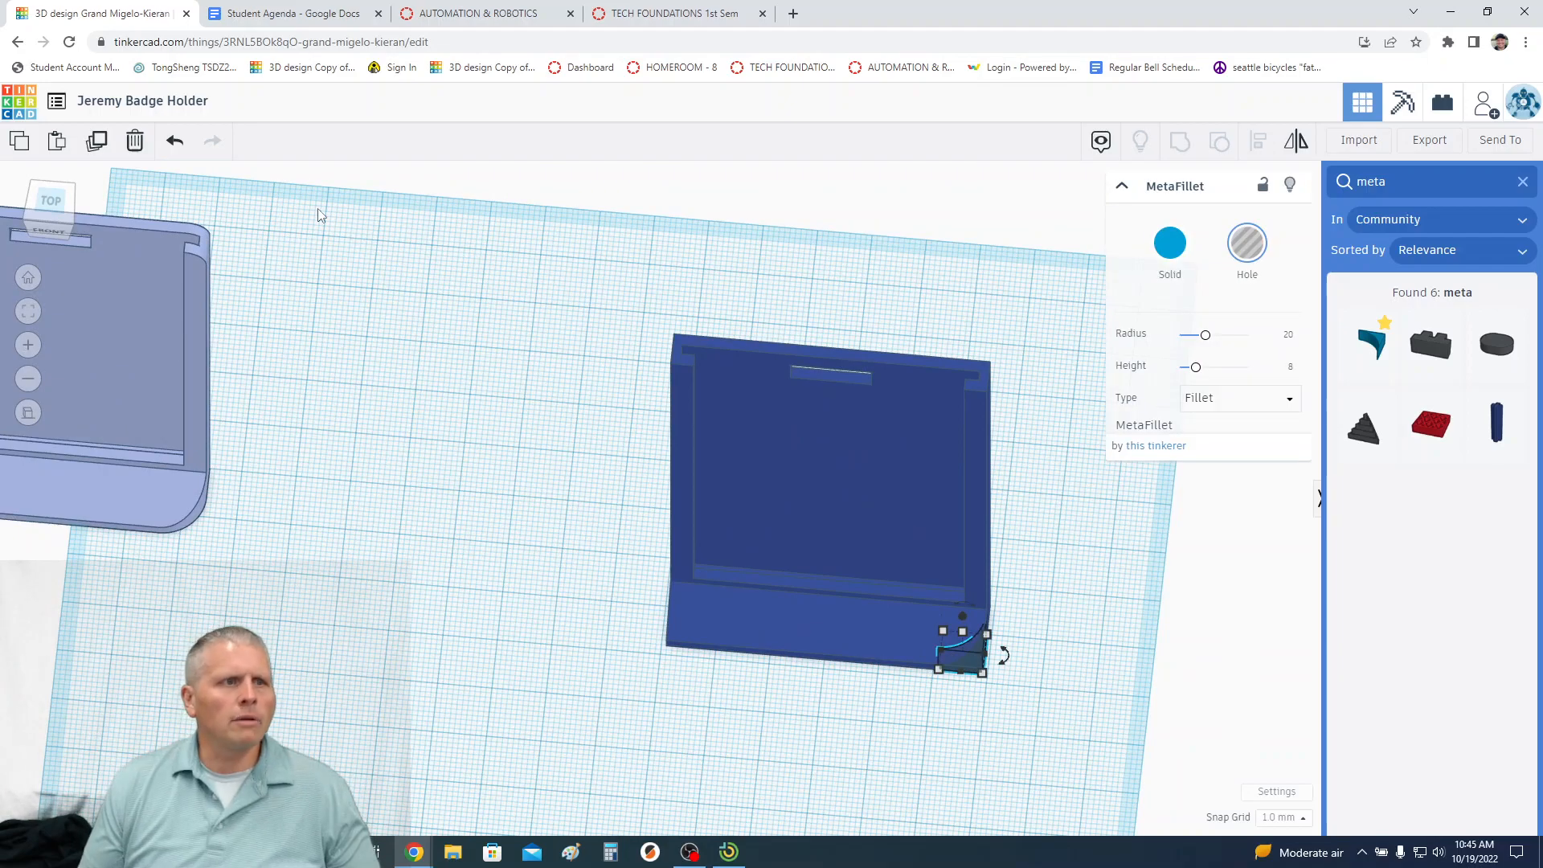
click(94, 143)
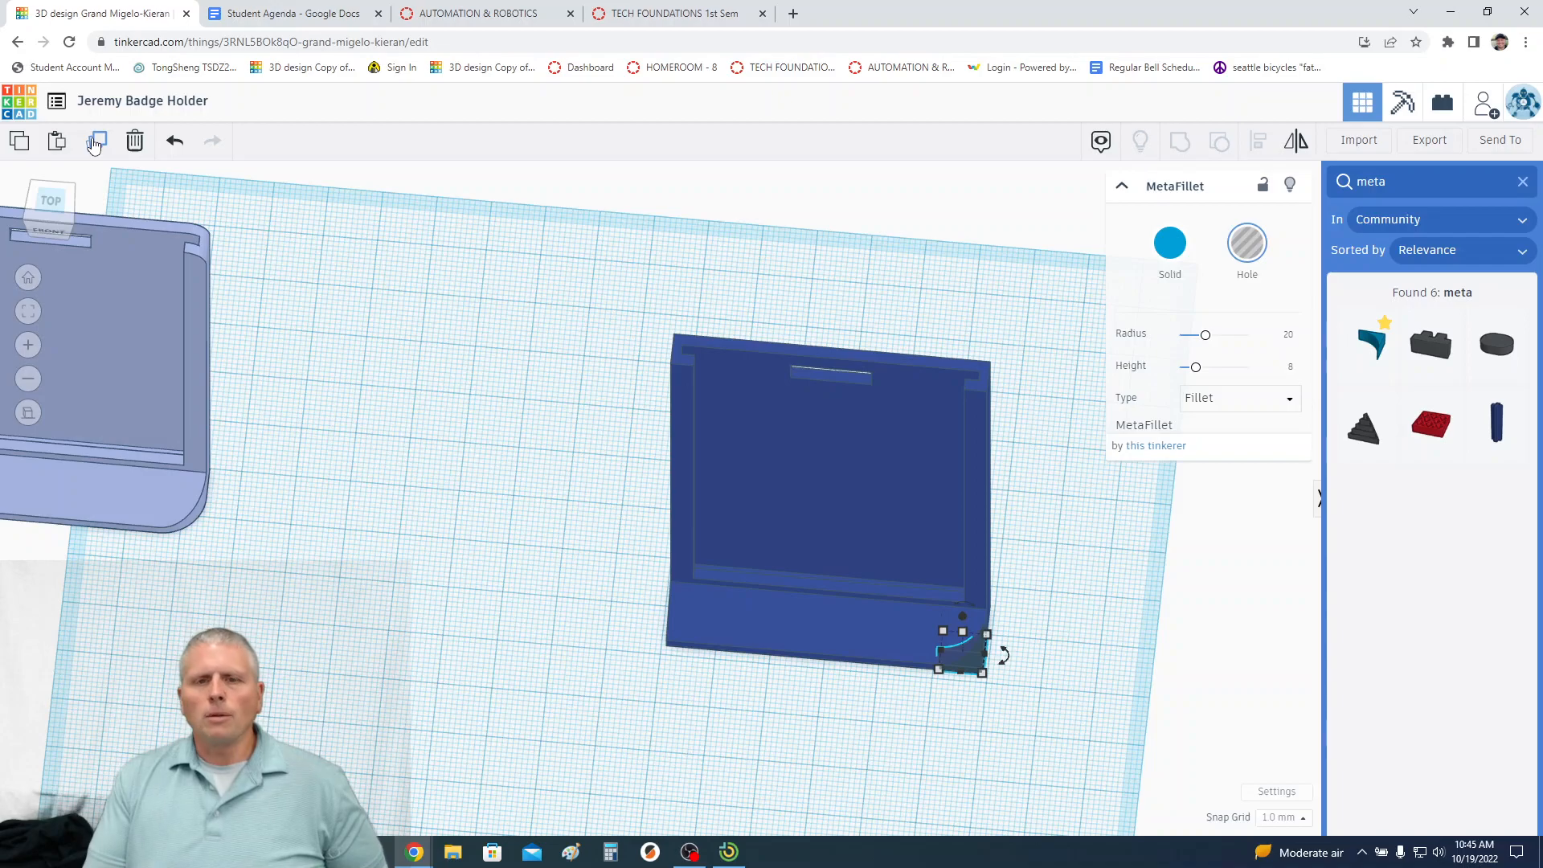
key(Left)
key(Left)
key(Left)
key(Left)
key(Left)
key(Left)
key(Left)
key(Left)
key(Left)
key(Left)
key(Left)
key(Left)
key(Left)
key(Left)
key(Left)
key(Left)
key(Left)
key(Left)
key(Left)
key(Left)
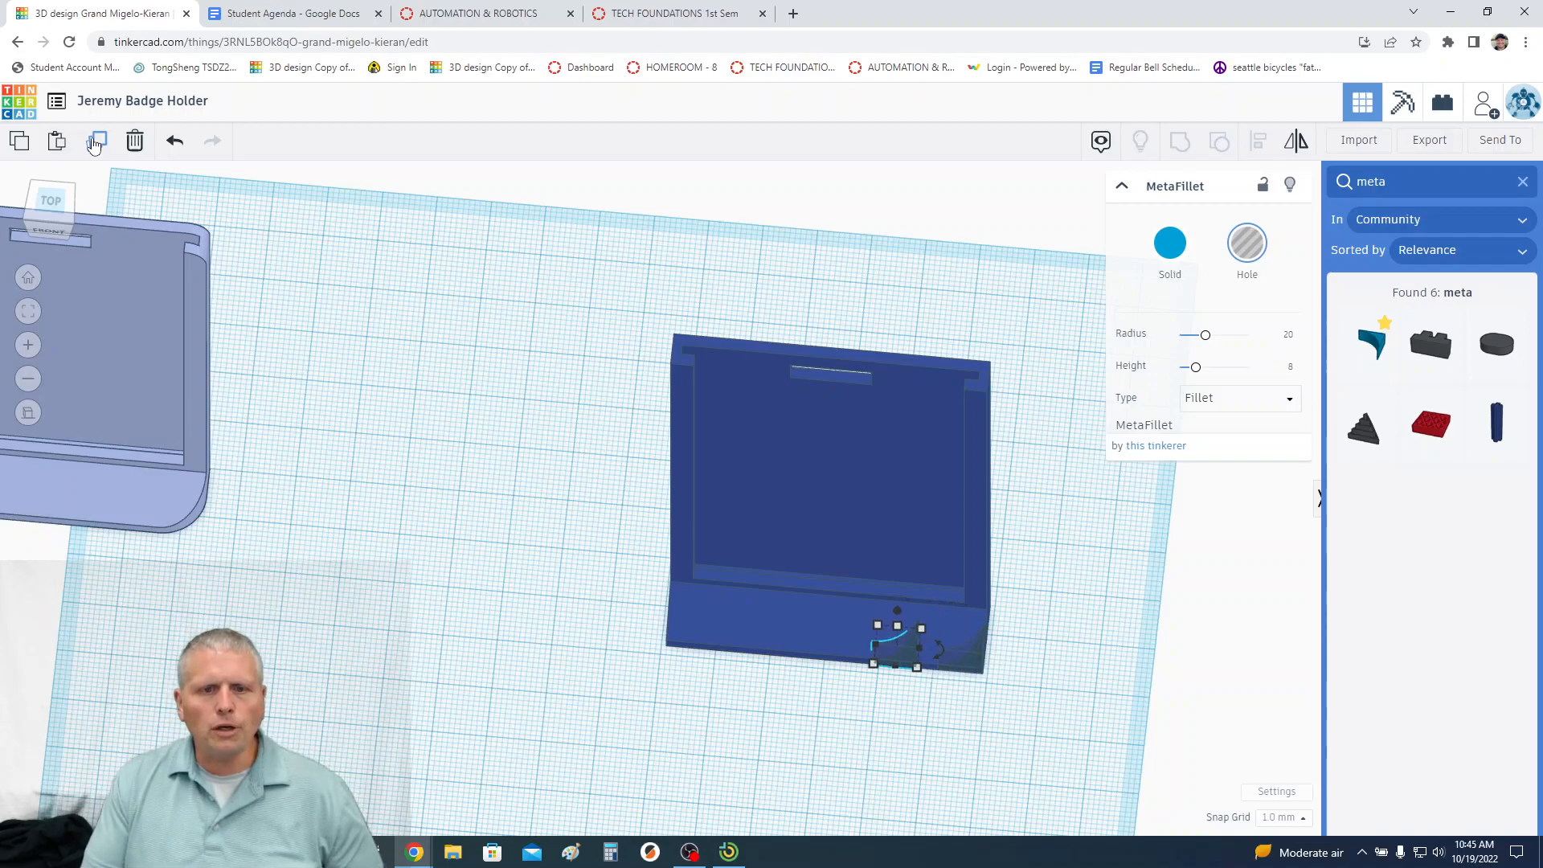
key(Left)
key(Left)
key(Left)
key(Left)
key(Left)
key(Left)
key(Left)
key(Left)
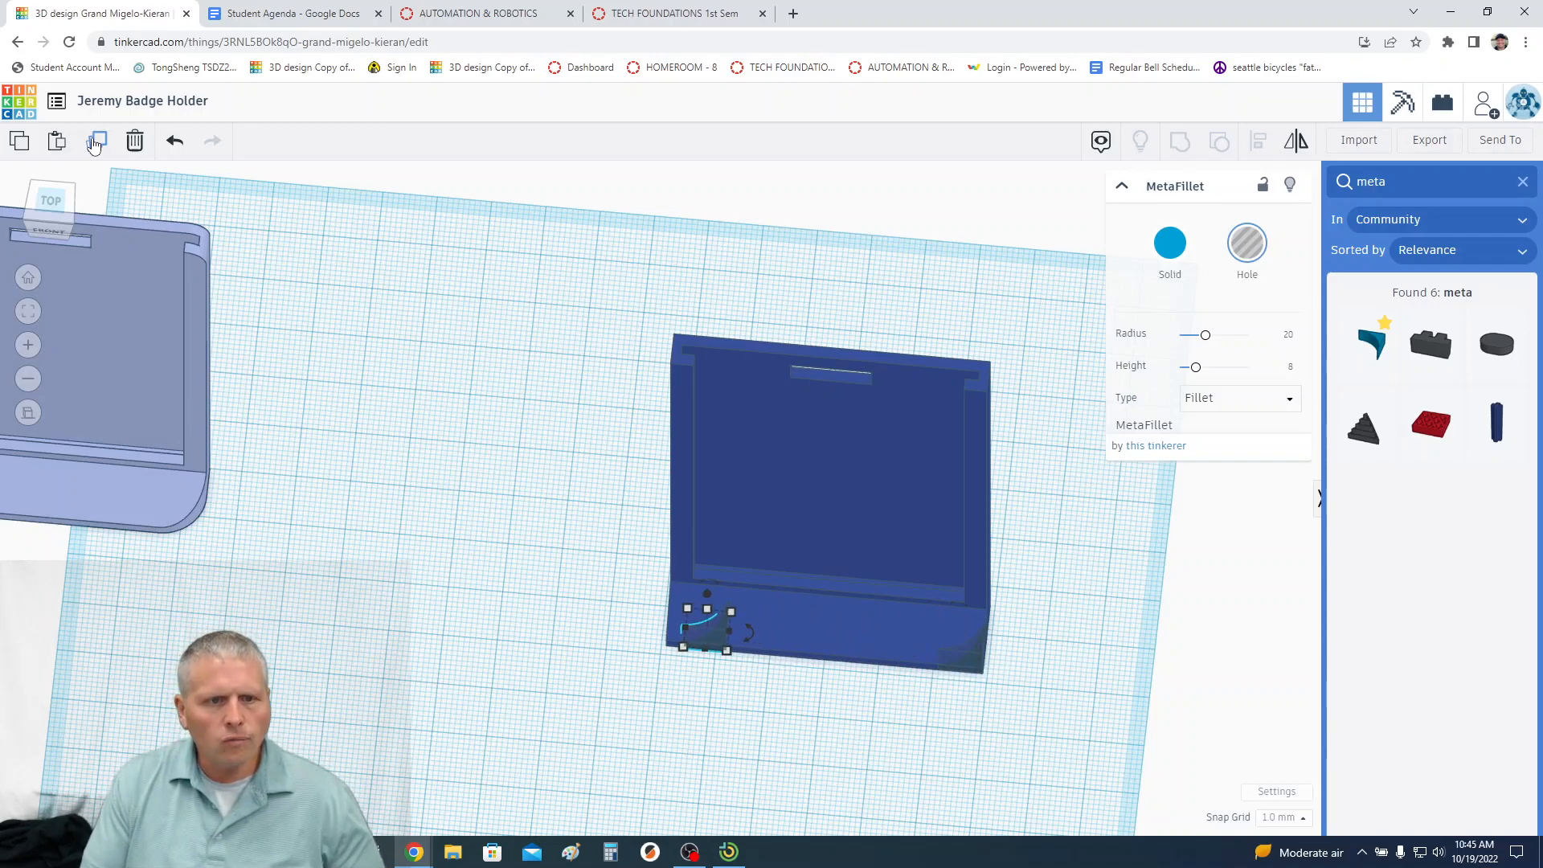
key(Left)
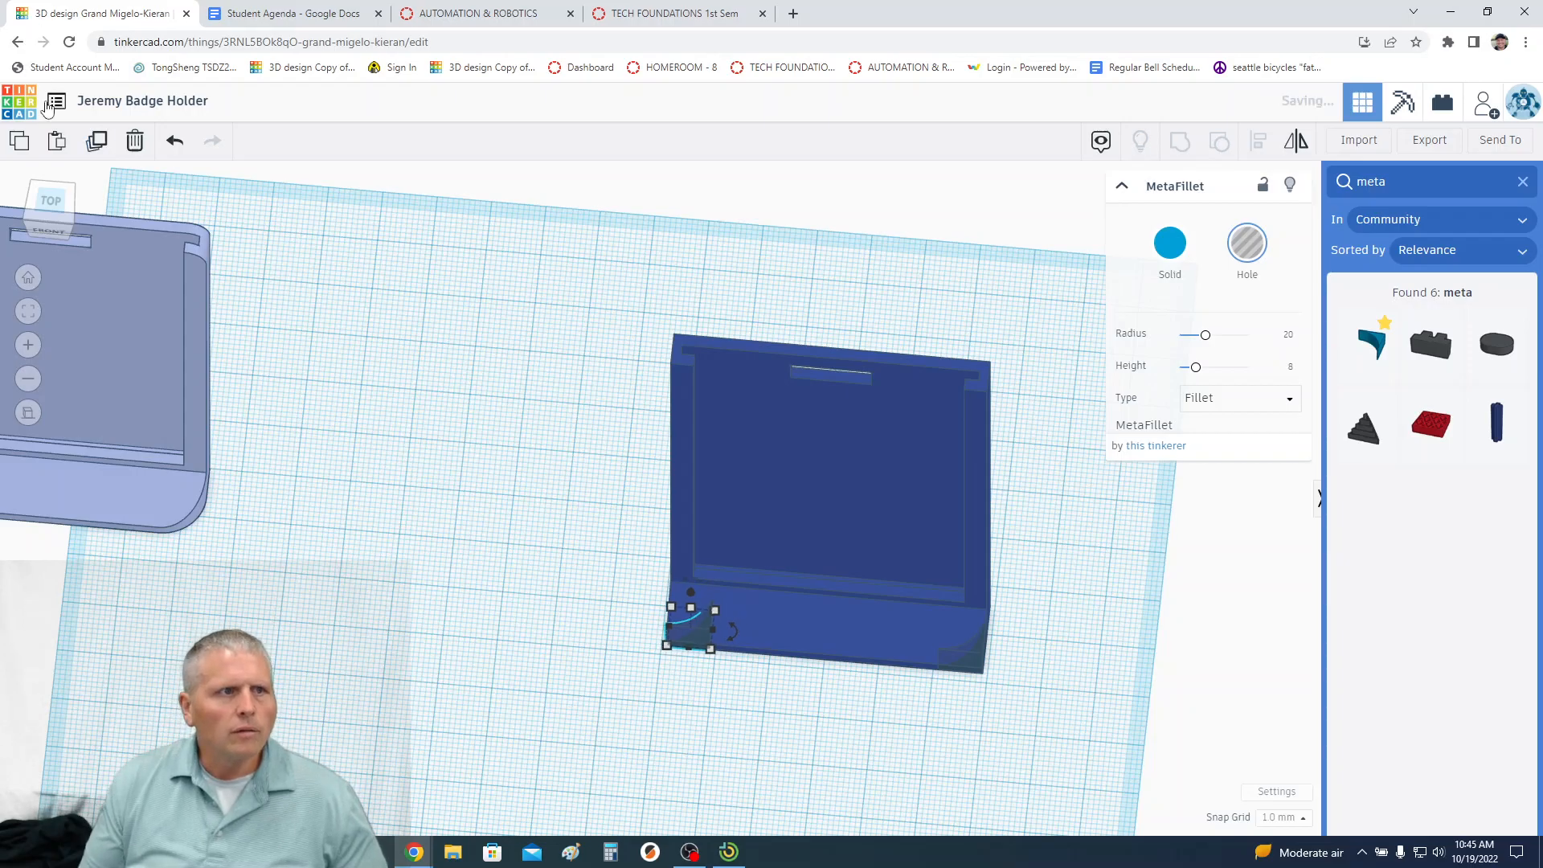
Rotate the copied MetaFillet a quarter turn clockwise, viewed from above, so its curve rounds the front-left corner
click(62, 207)
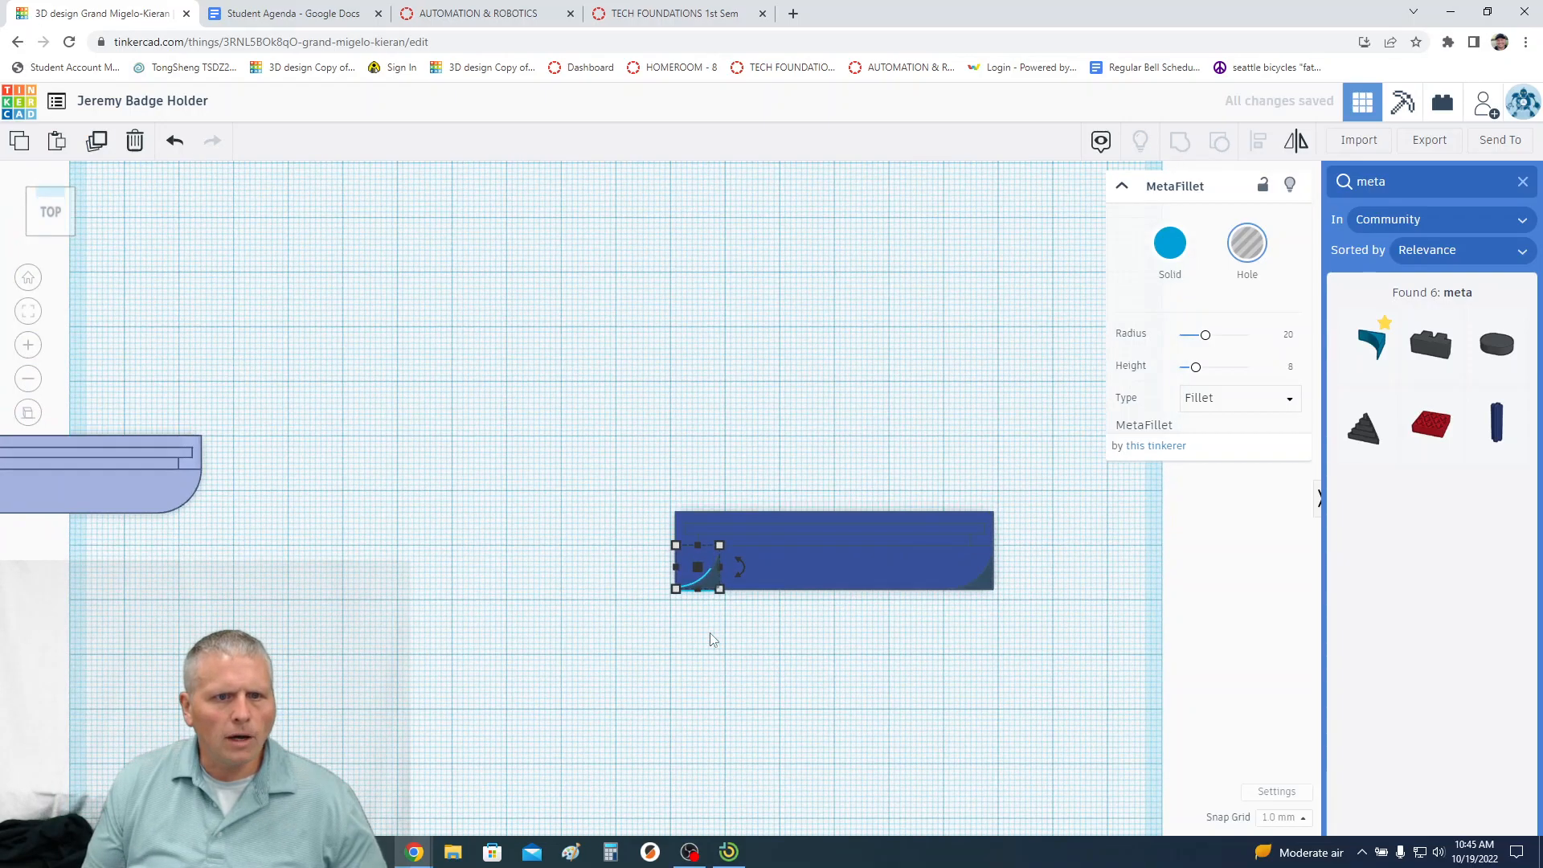
scroll(725, 624, up, 2)
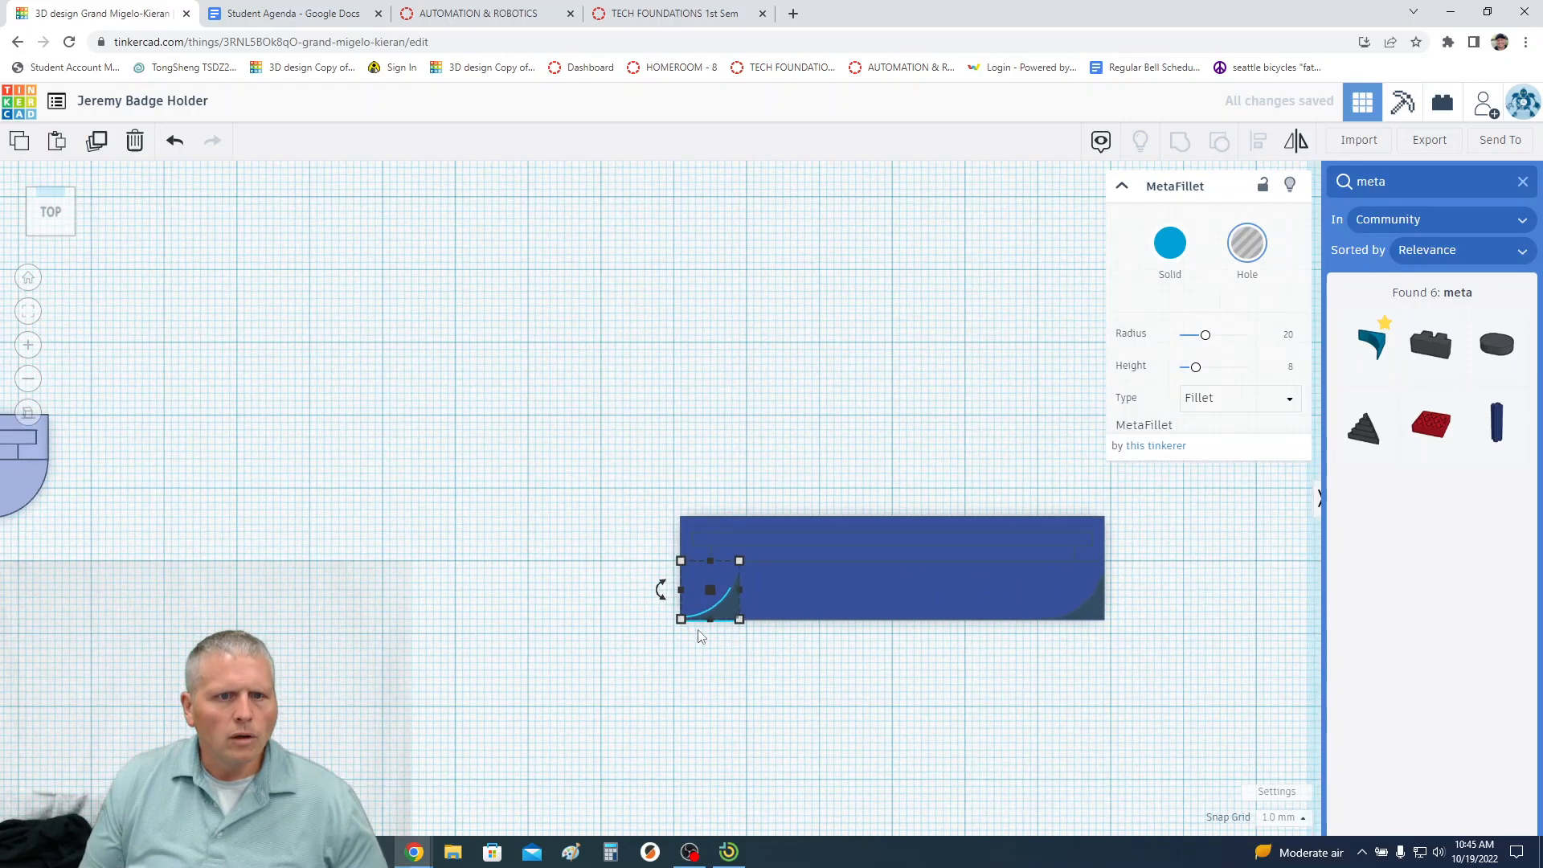
drag(659, 595, 709, 570)
click(558, 617)
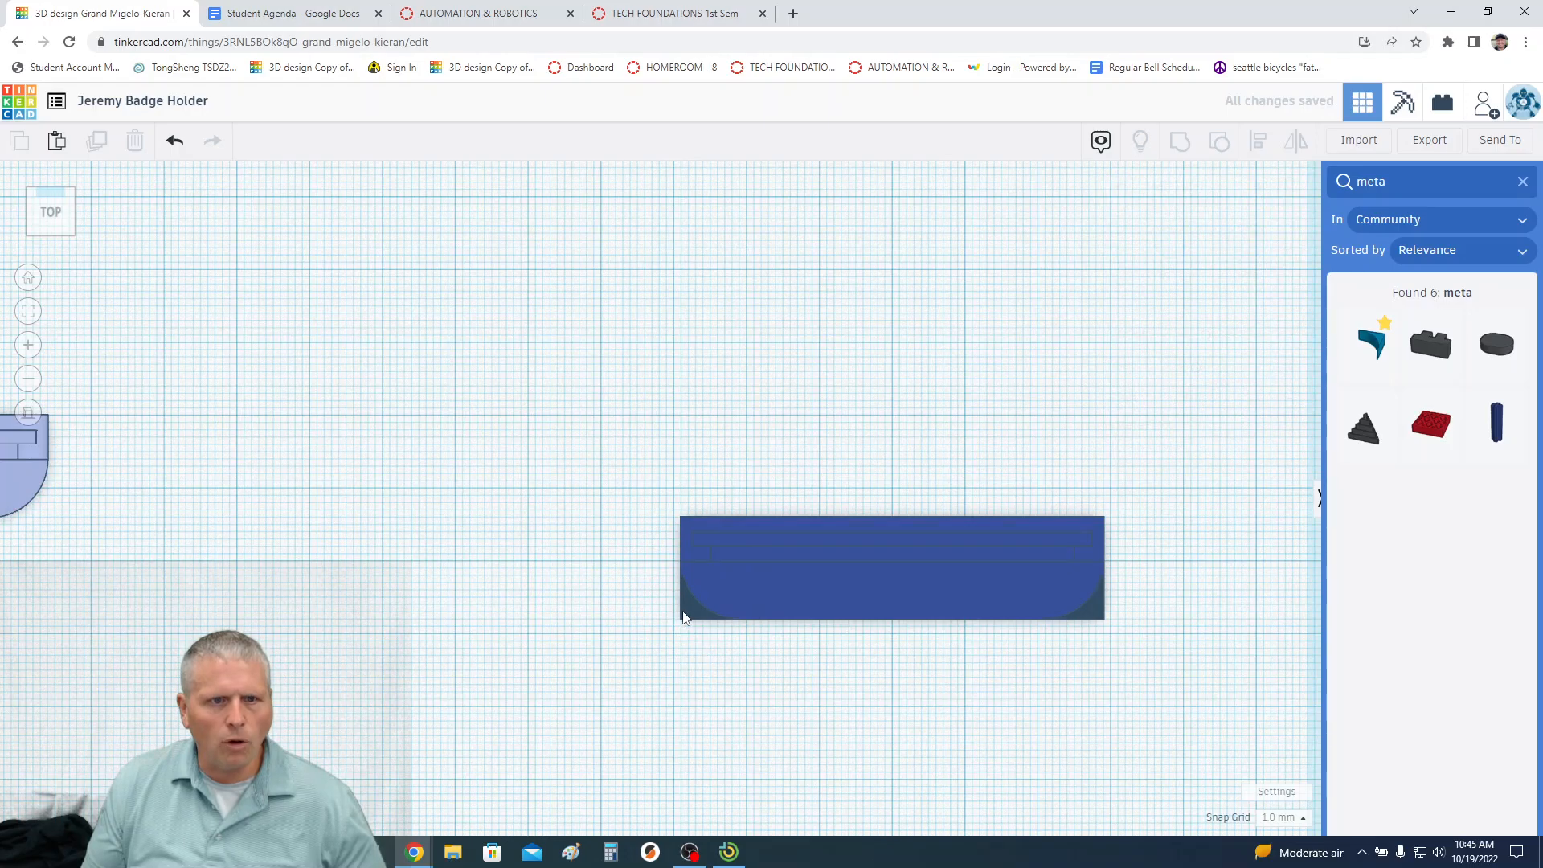
Group the dark-blue holder with both MetaFillet holes to cut its front corners round
drag(575, 425, 1183, 672)
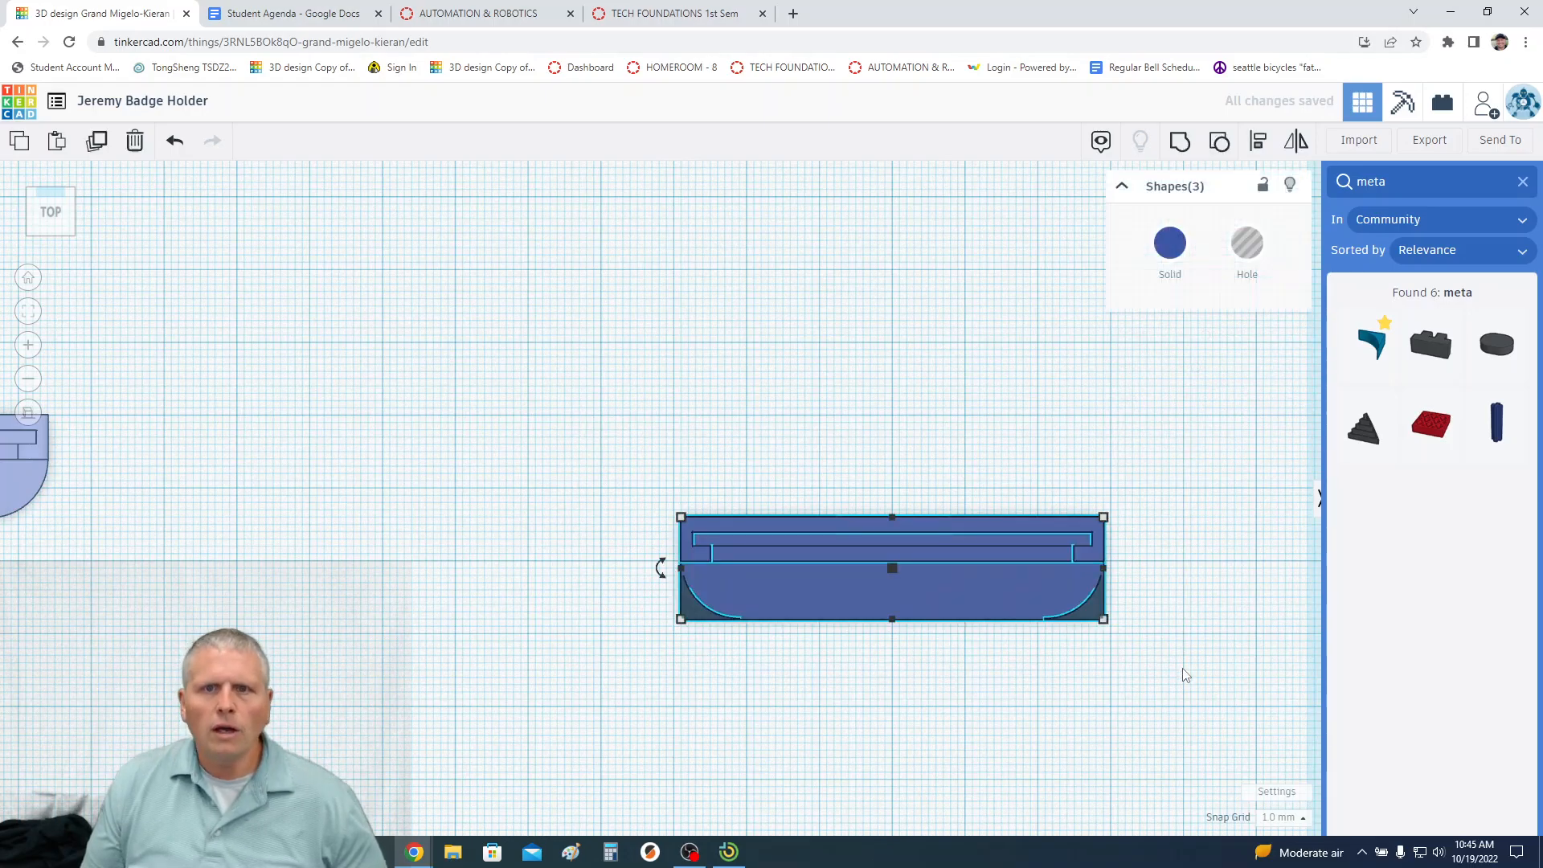
click(1181, 145)
right_drag(1222, 624, 1034, 603)
click(851, 737)
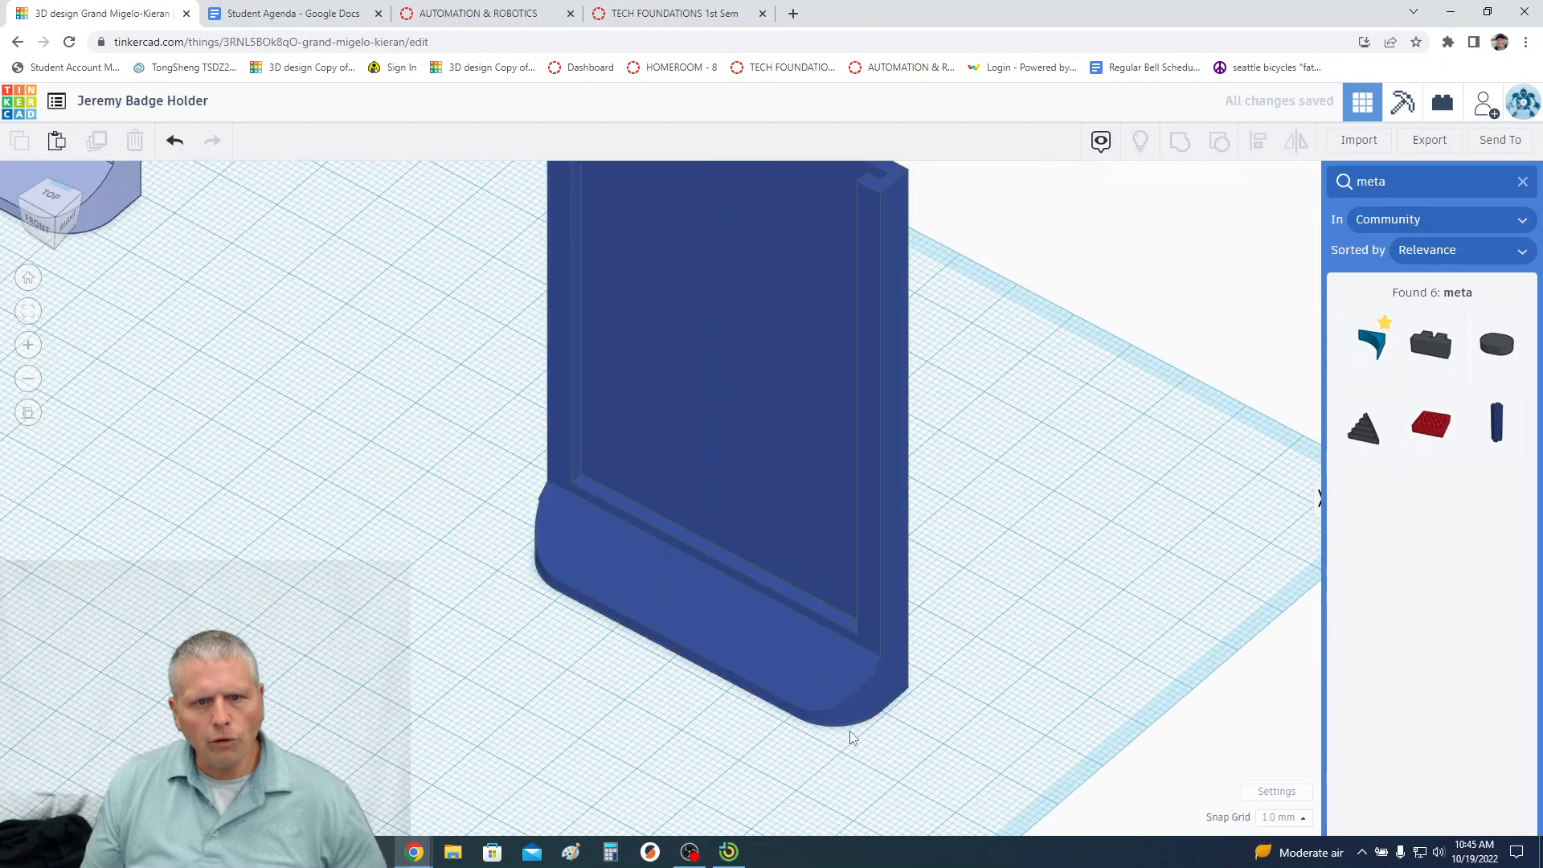
right_drag(1058, 606, 1009, 600)
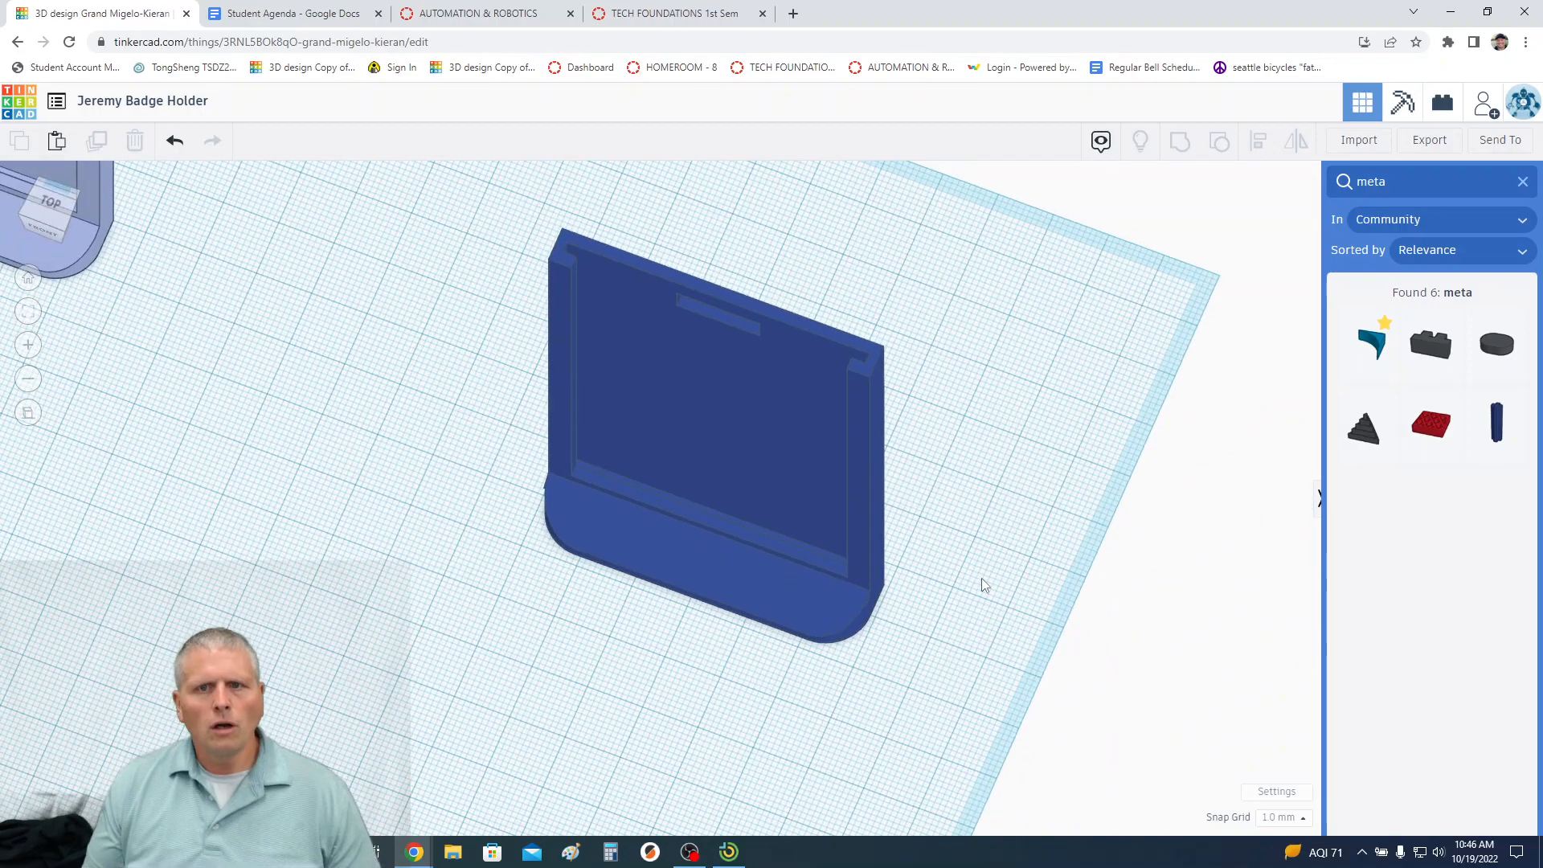
Ungroup the rounded holder back into its body and the two corner MetaFillet holes
click(644, 543)
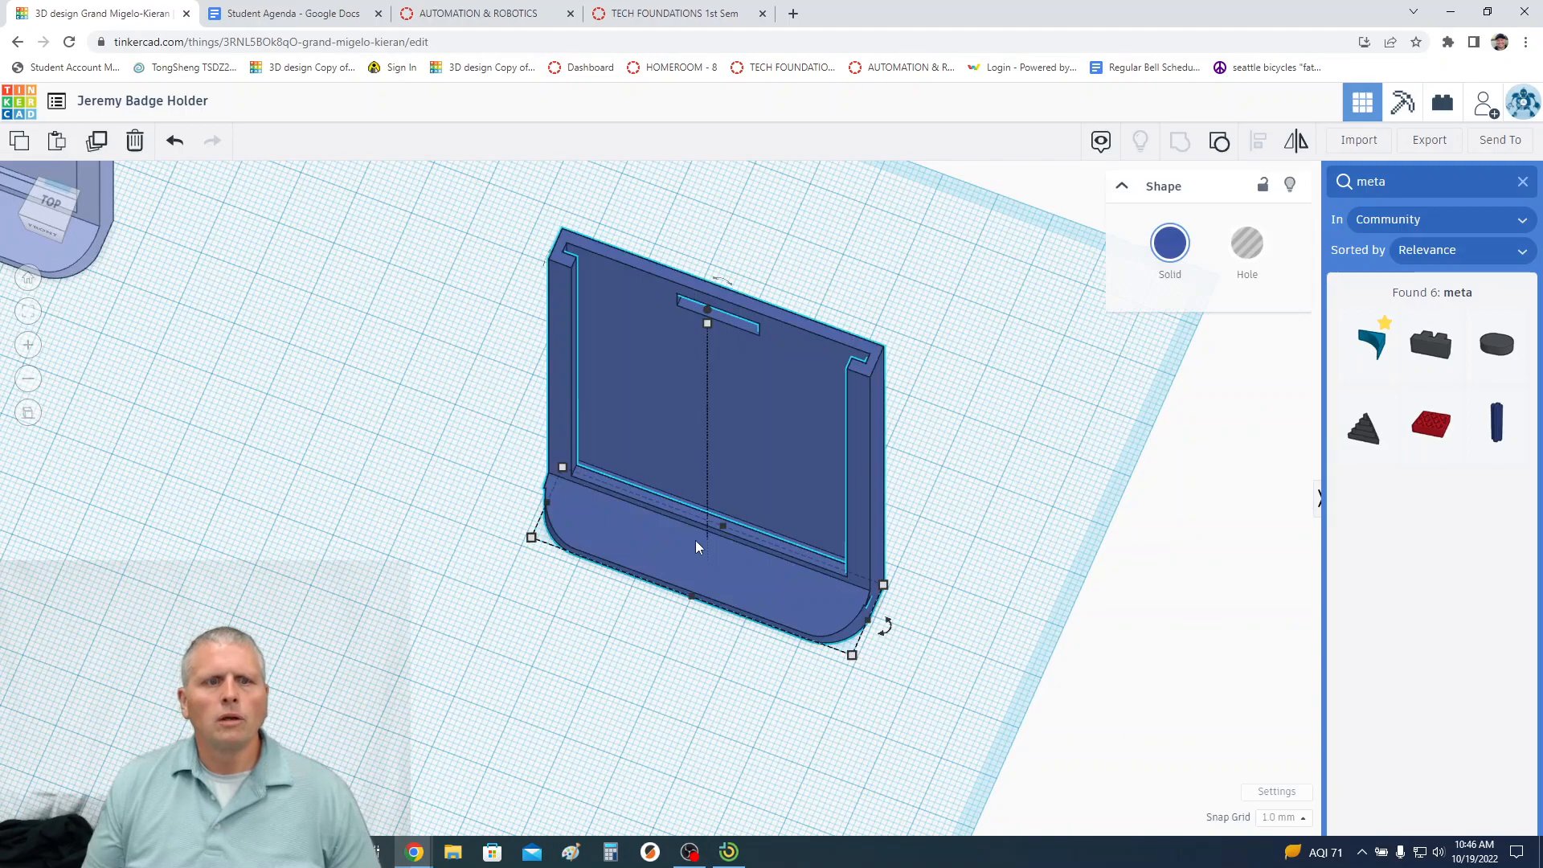
click(1218, 144)
click(1006, 565)
right_drag(1005, 566, 1042, 562)
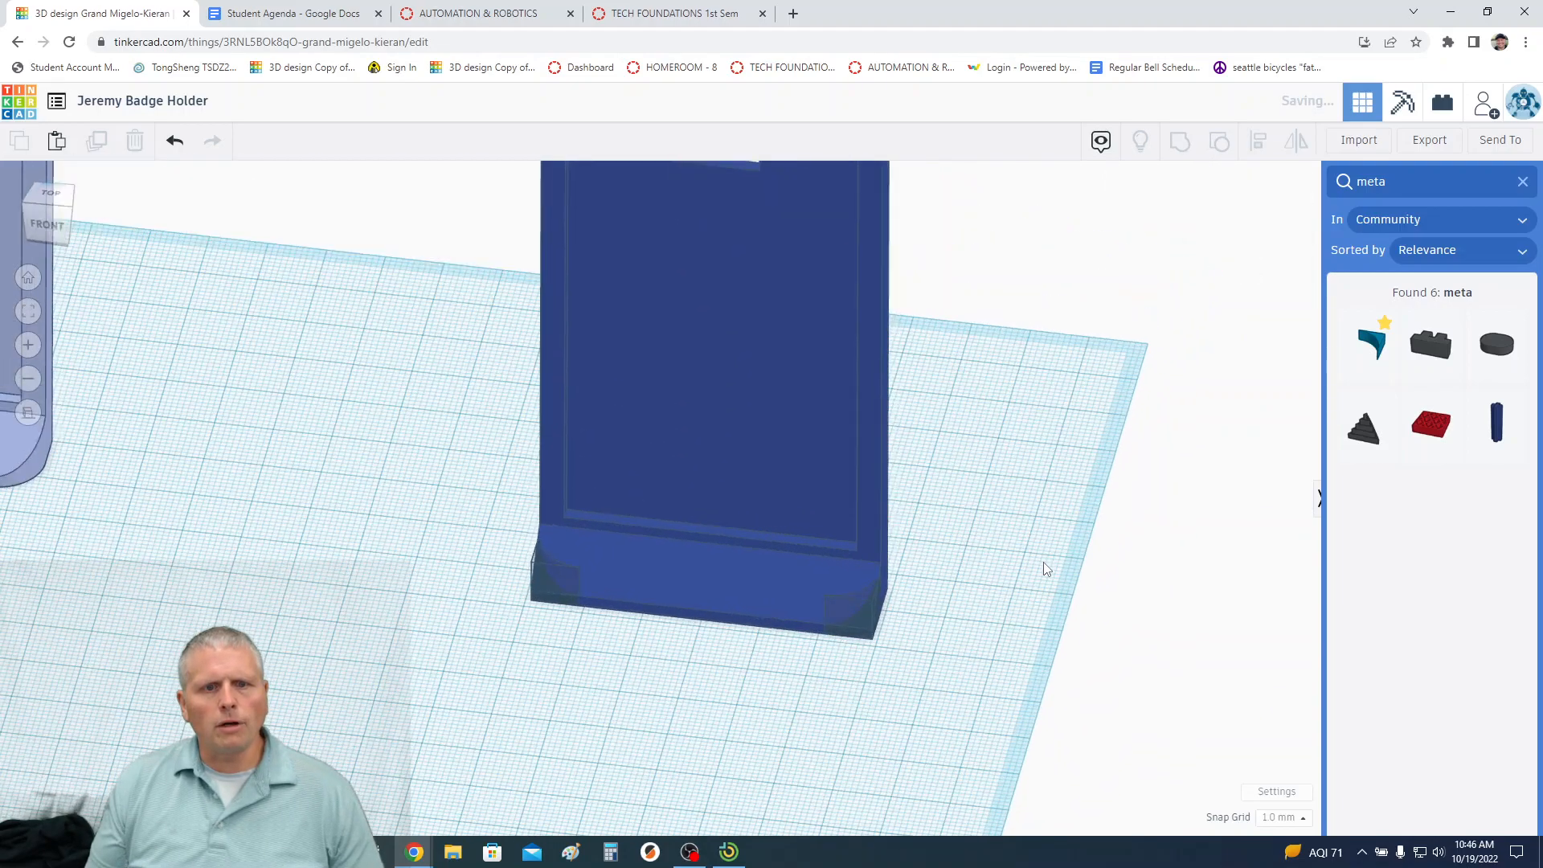
Duplicate the front-right MetaFillet hole and place the copy on the open workplane in front of the holder
click(845, 604)
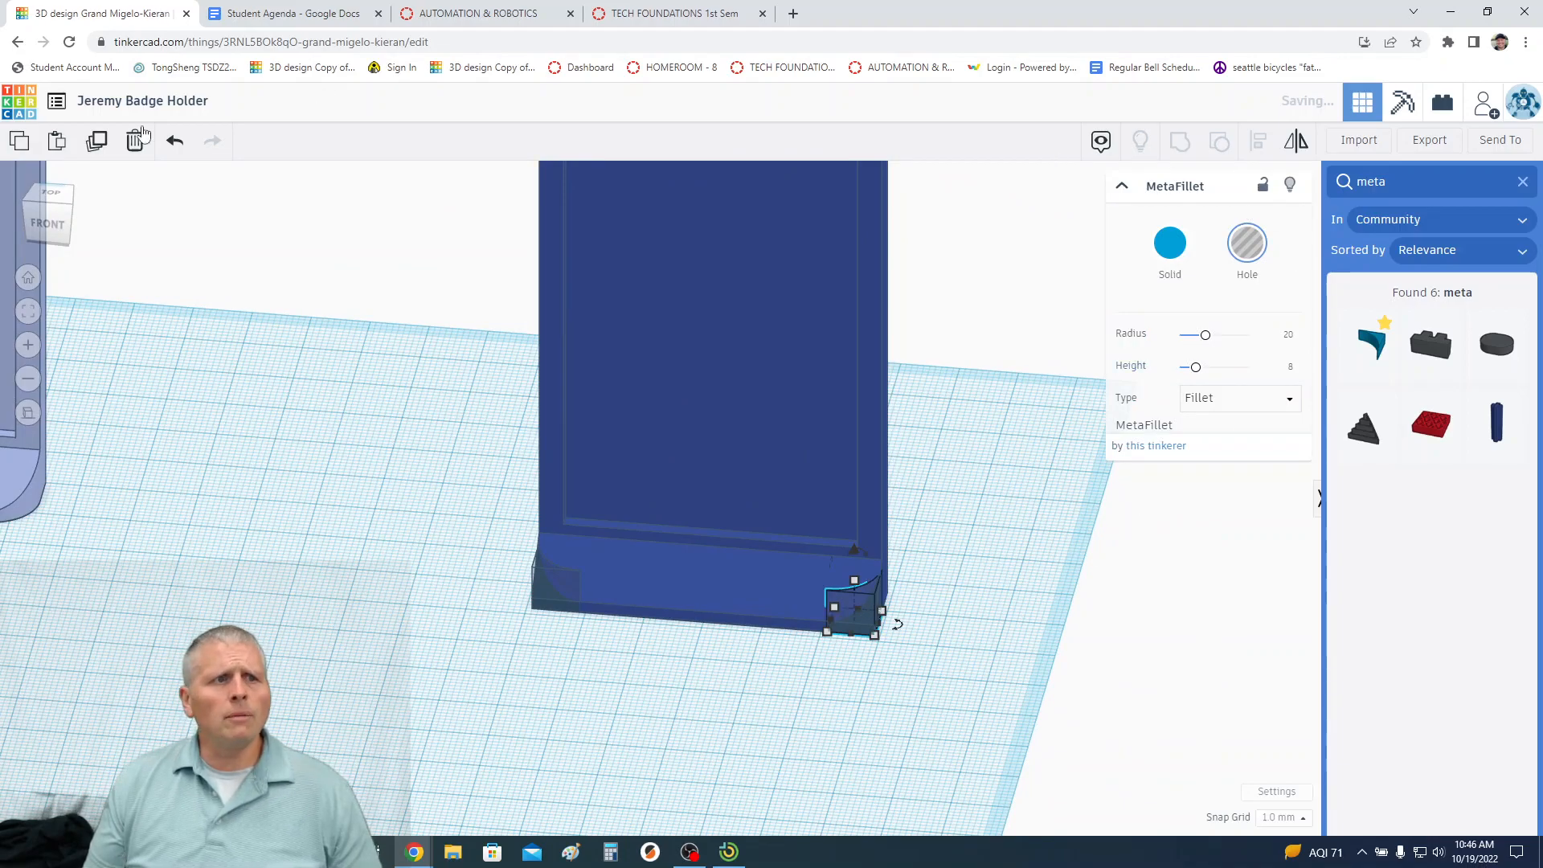
click(99, 147)
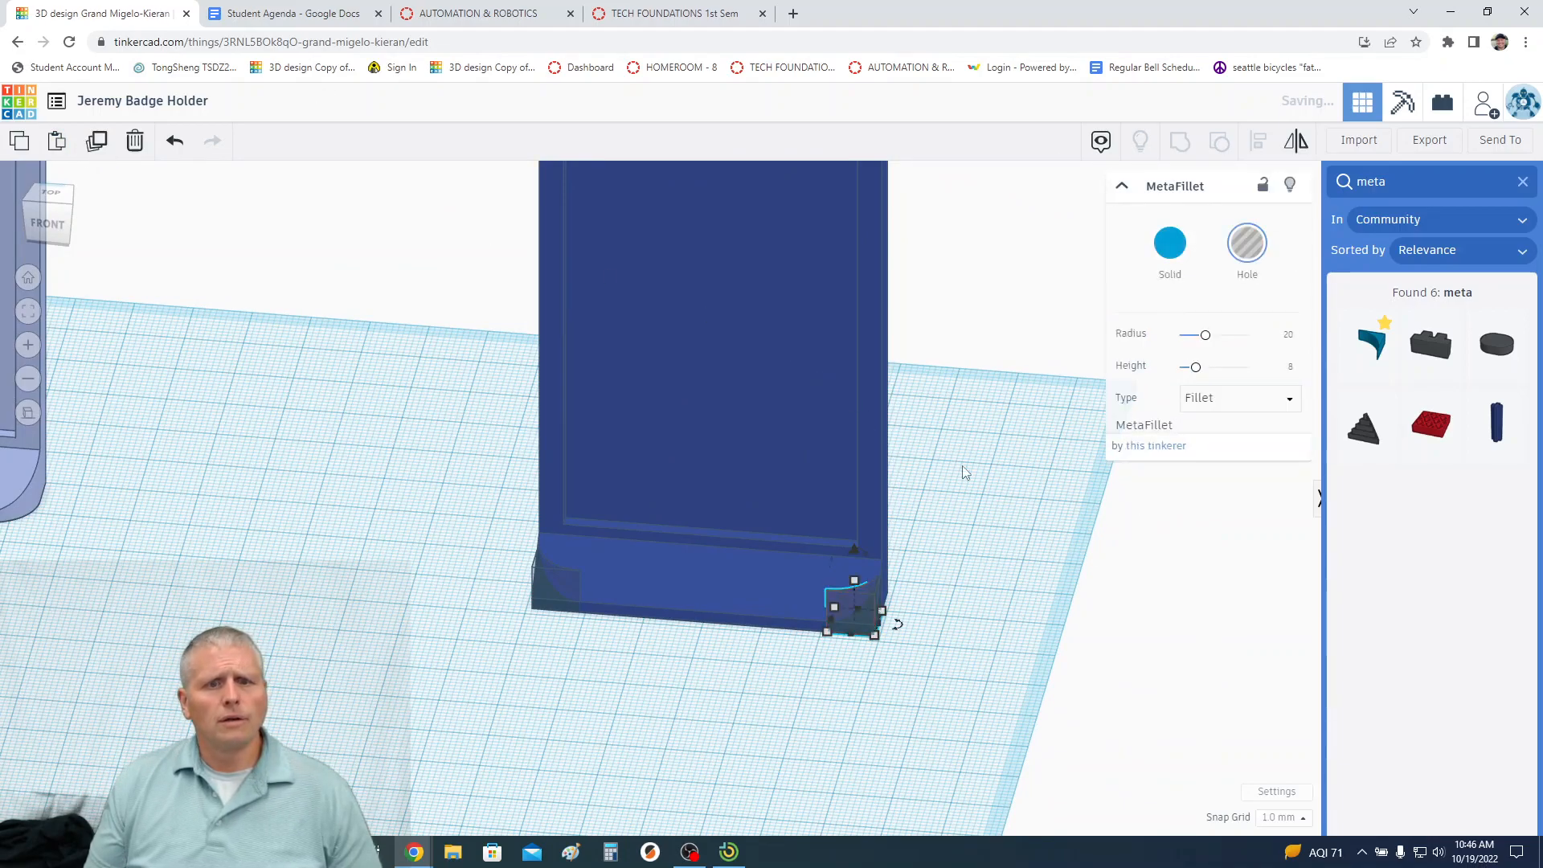
right_drag(1006, 508, 1000, 551)
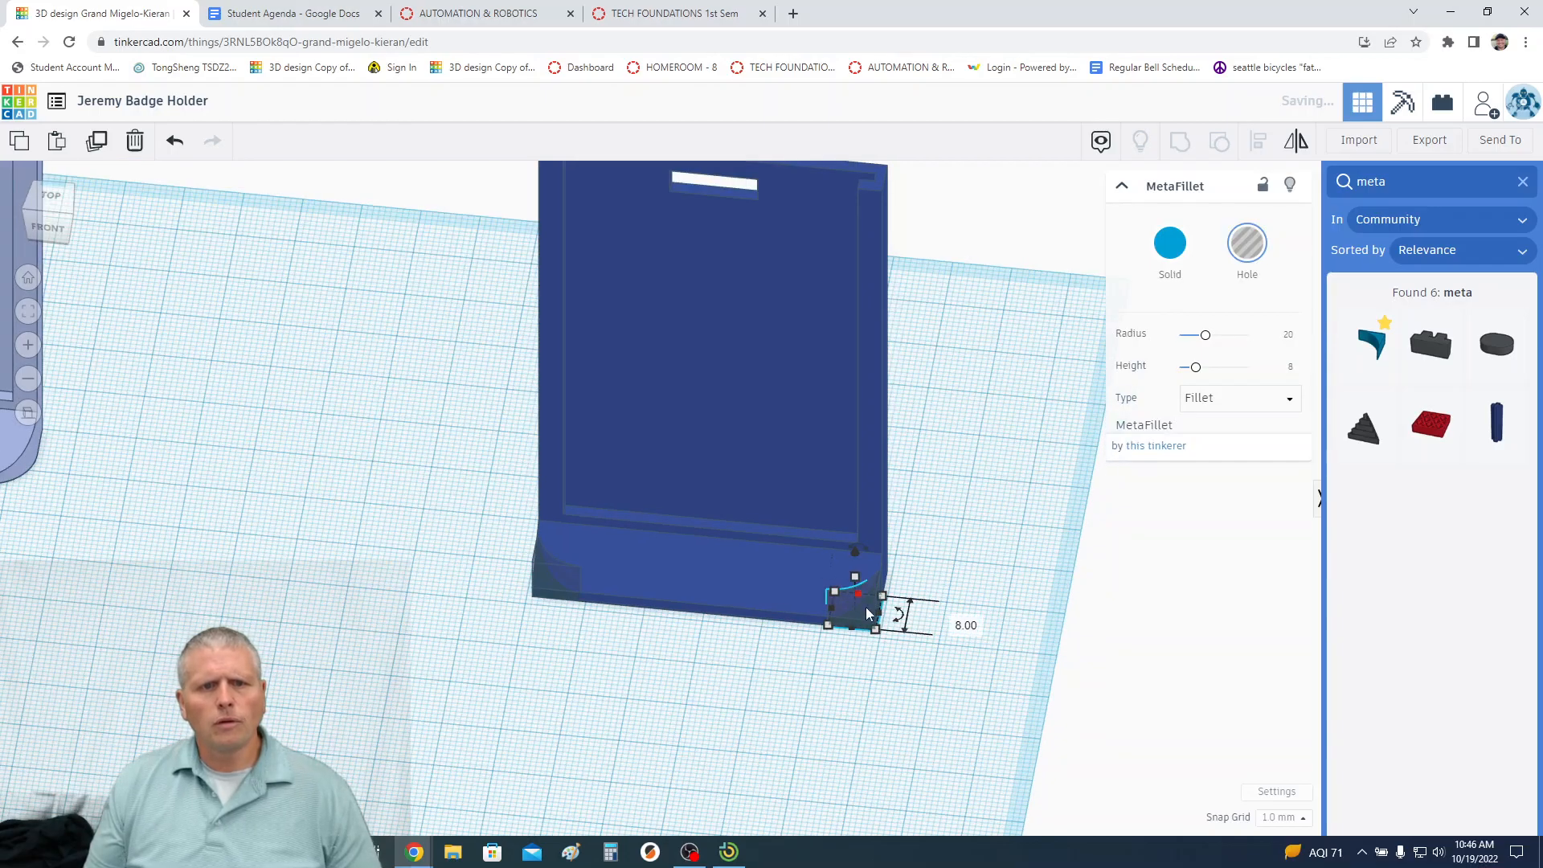
drag(822, 647, 672, 708)
click(954, 640)
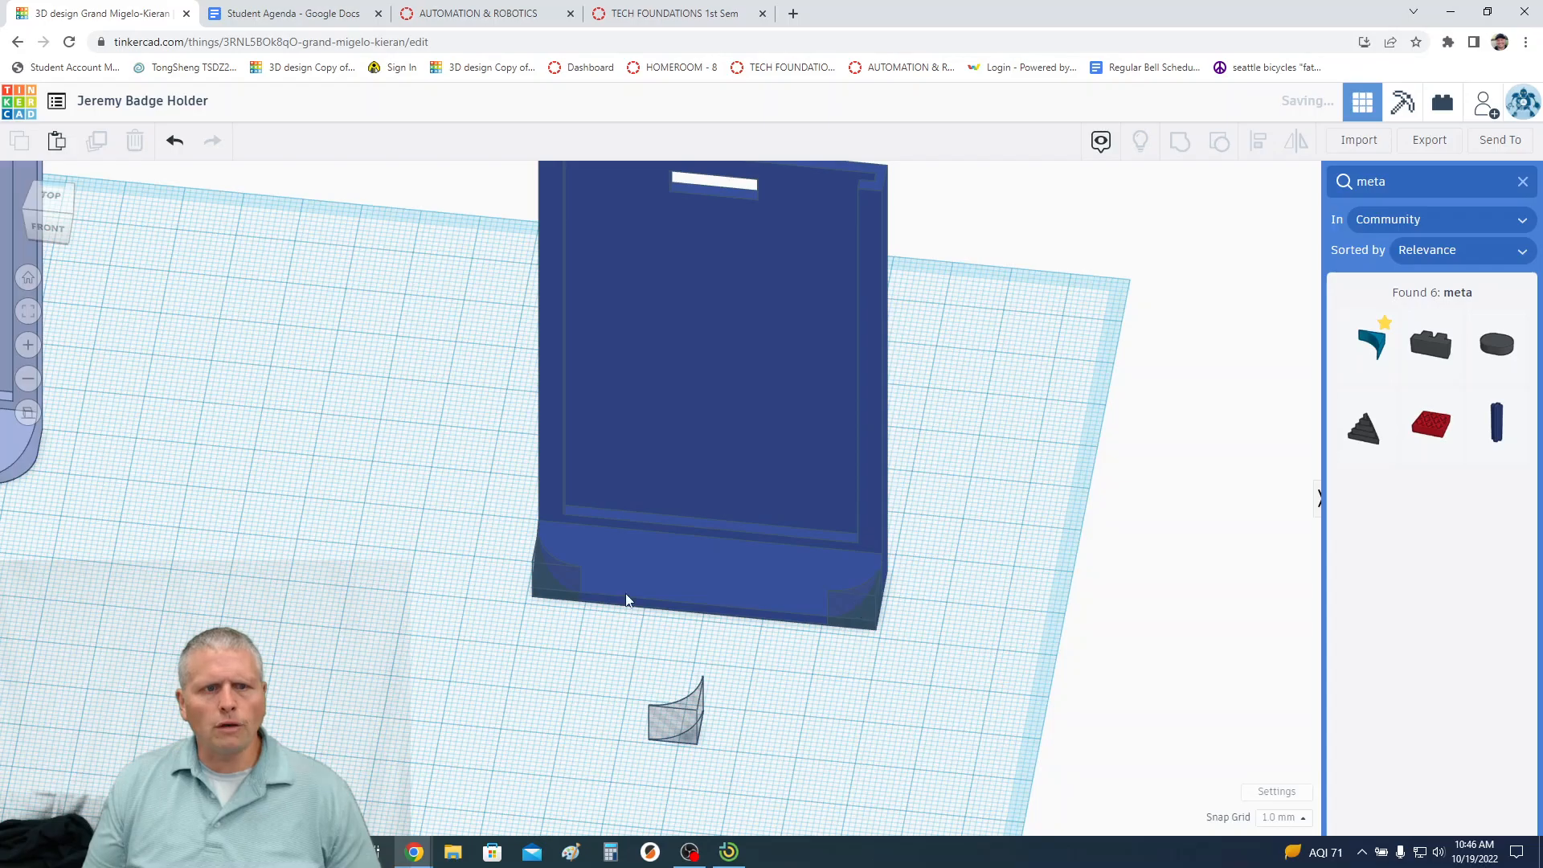
Set the footprint of the MetaFillet copy in front of the dark-blue holder to 4 by 4 mm
right_drag(841, 599, 643, 554)
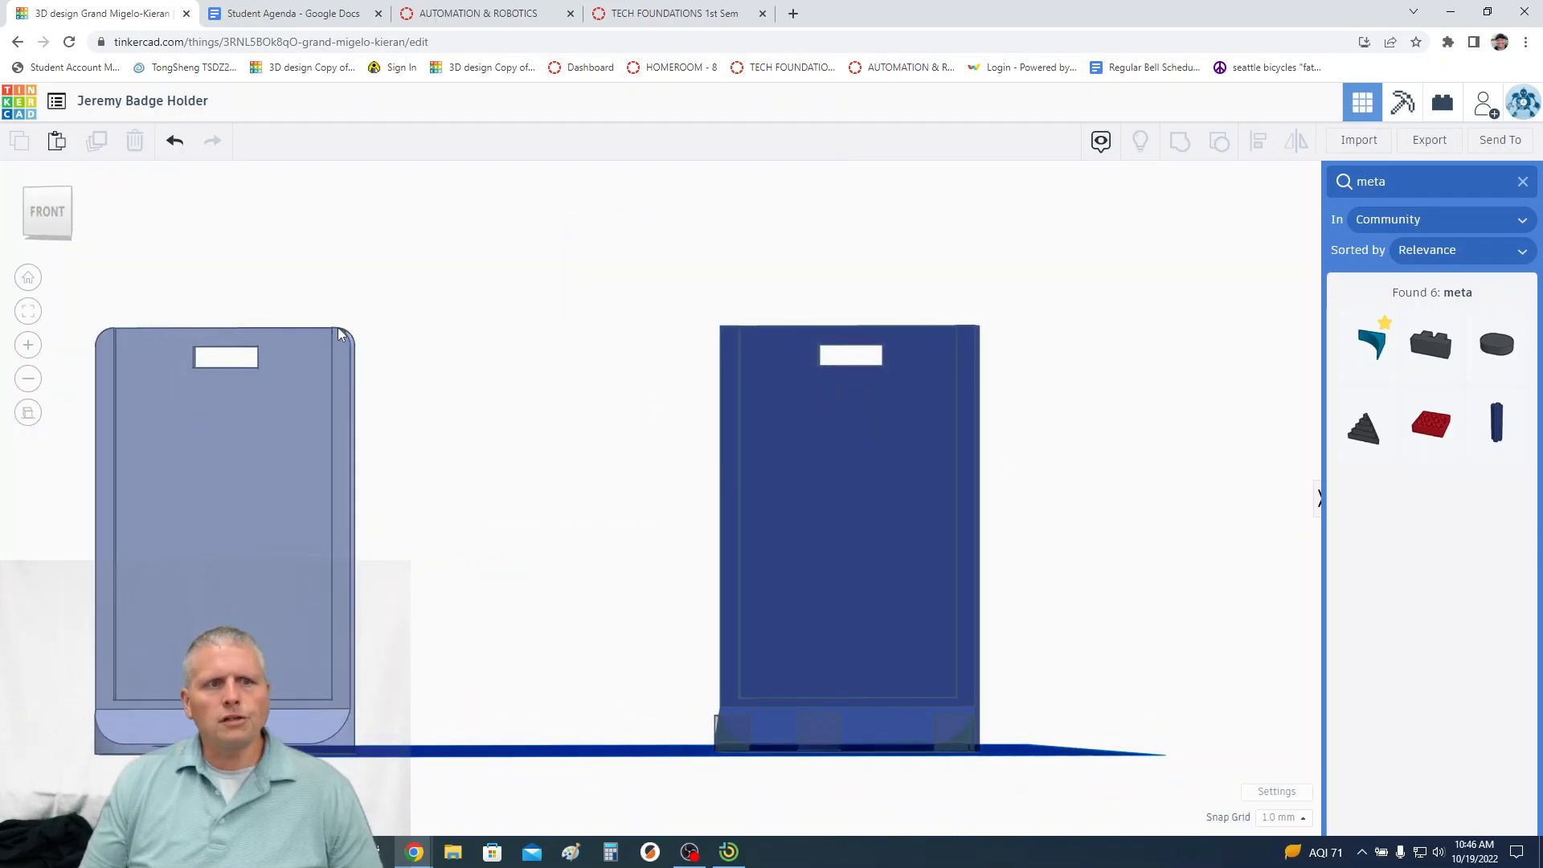
right_drag(1150, 606, 928, 610)
click(800, 679)
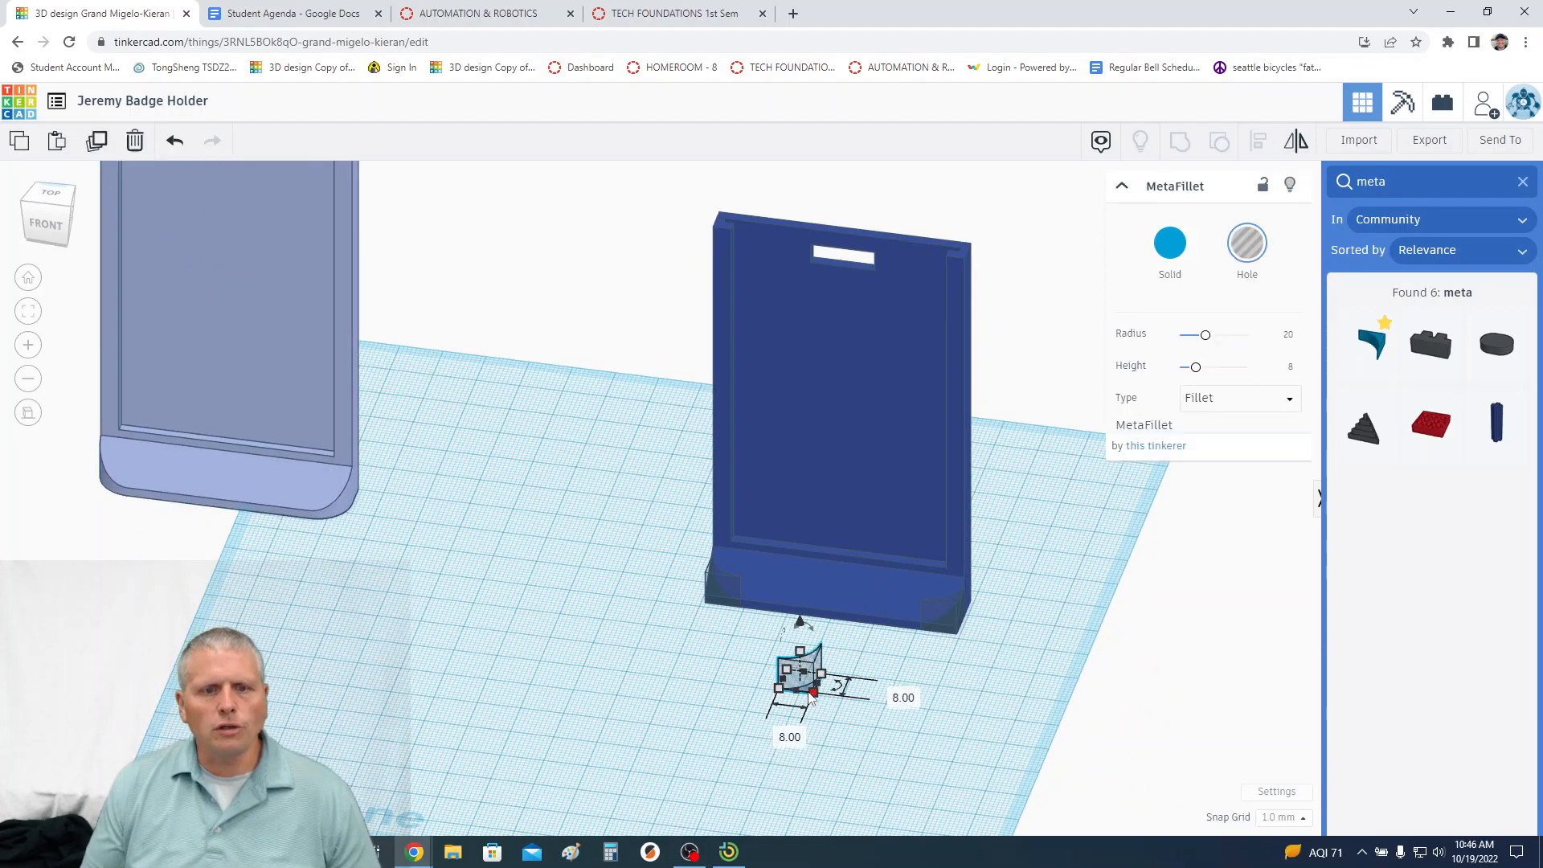
click(779, 732)
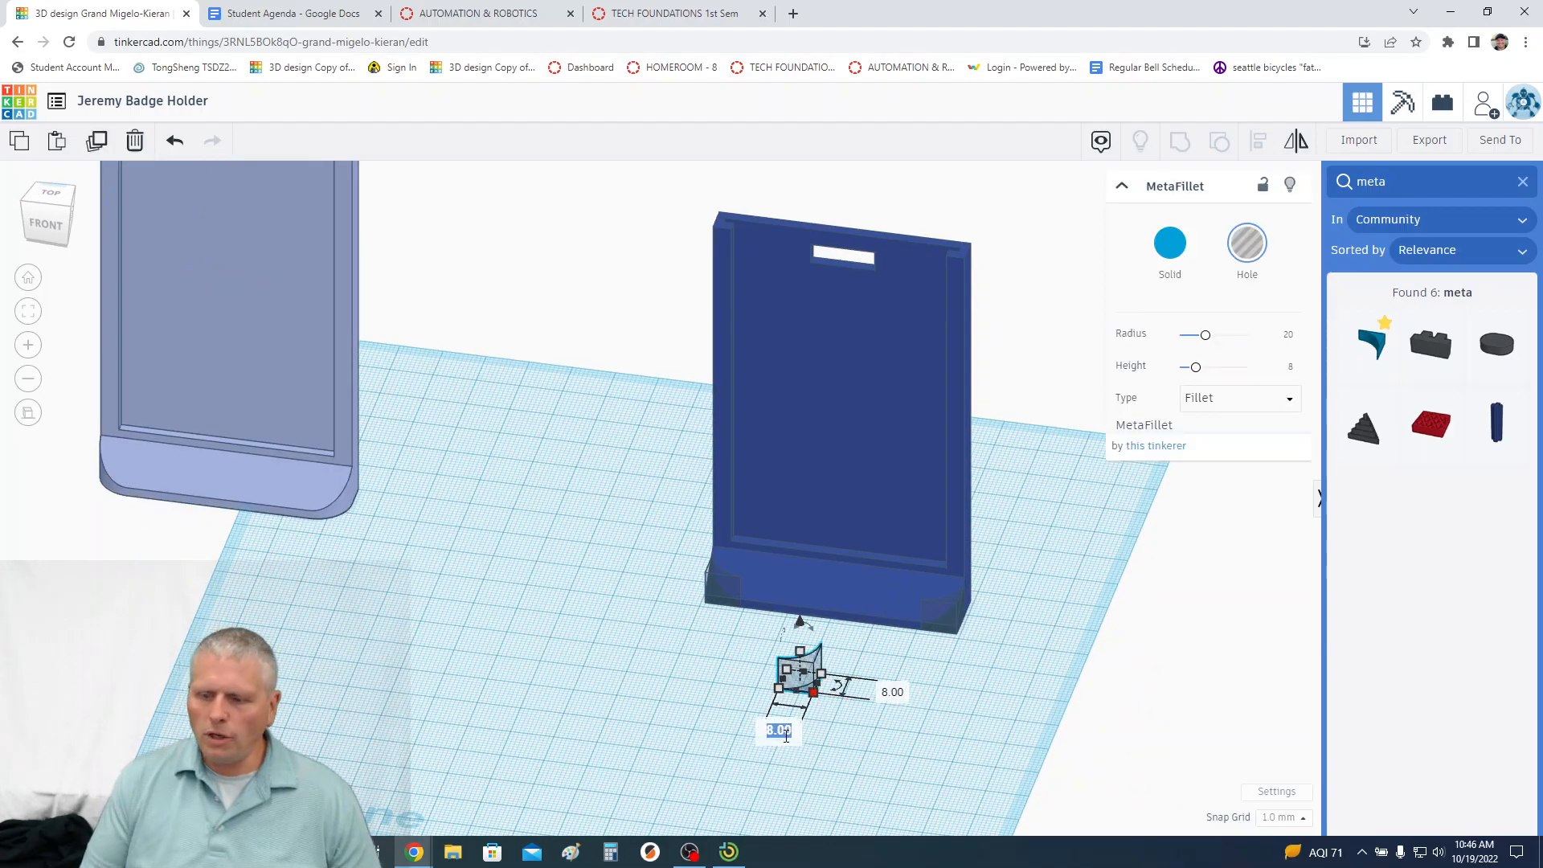
text(4)
key(Tab)
text(4)
key(Return)
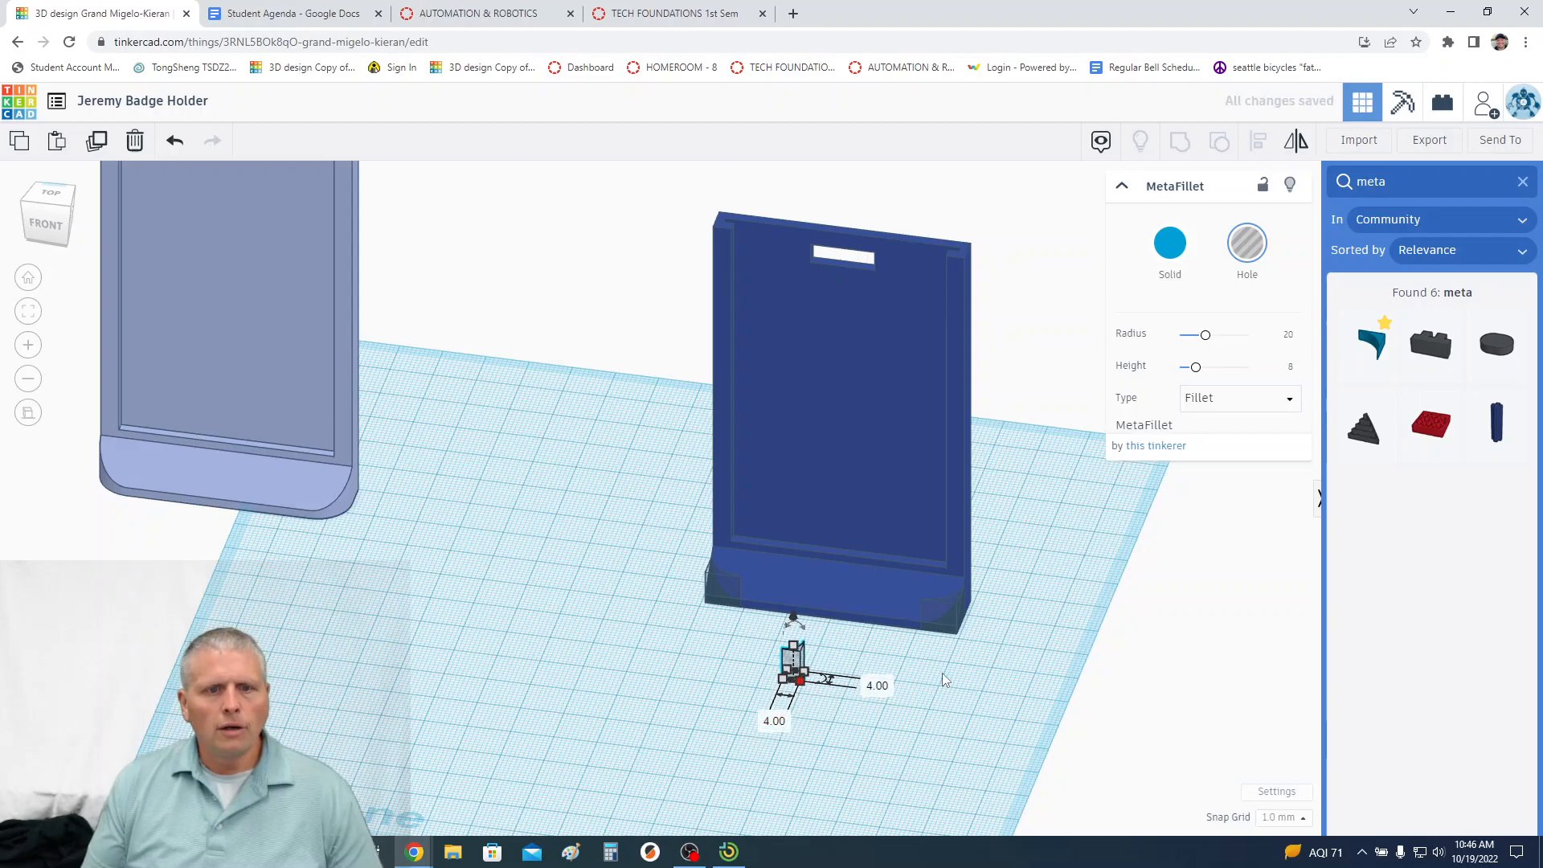
click(933, 677)
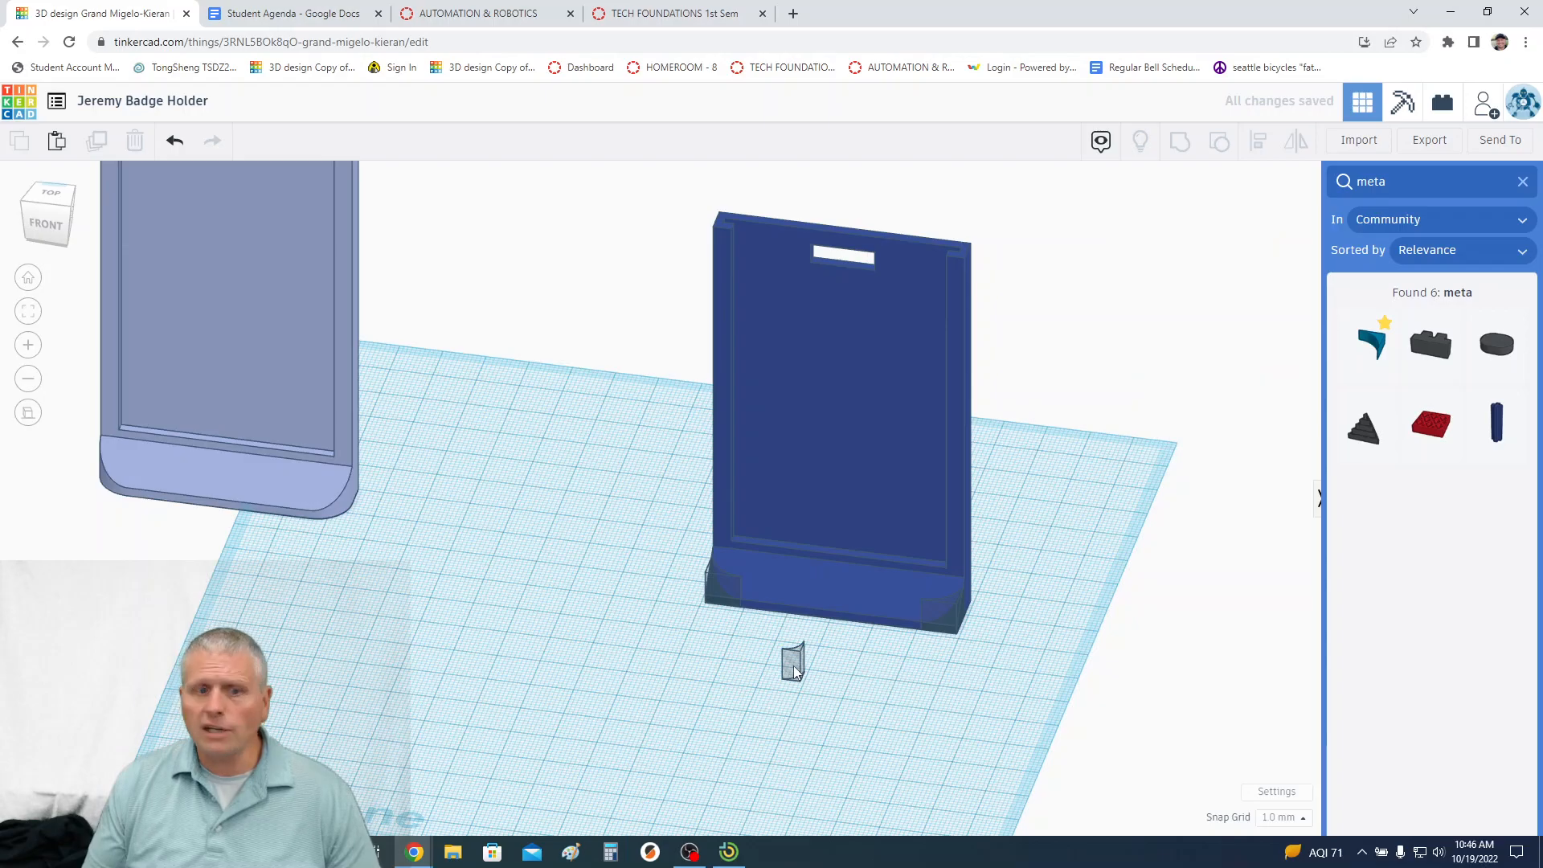
Rotate the small MetaFillet hole a quarter turn in the vertical plane so its length runs front to back
click(793, 667)
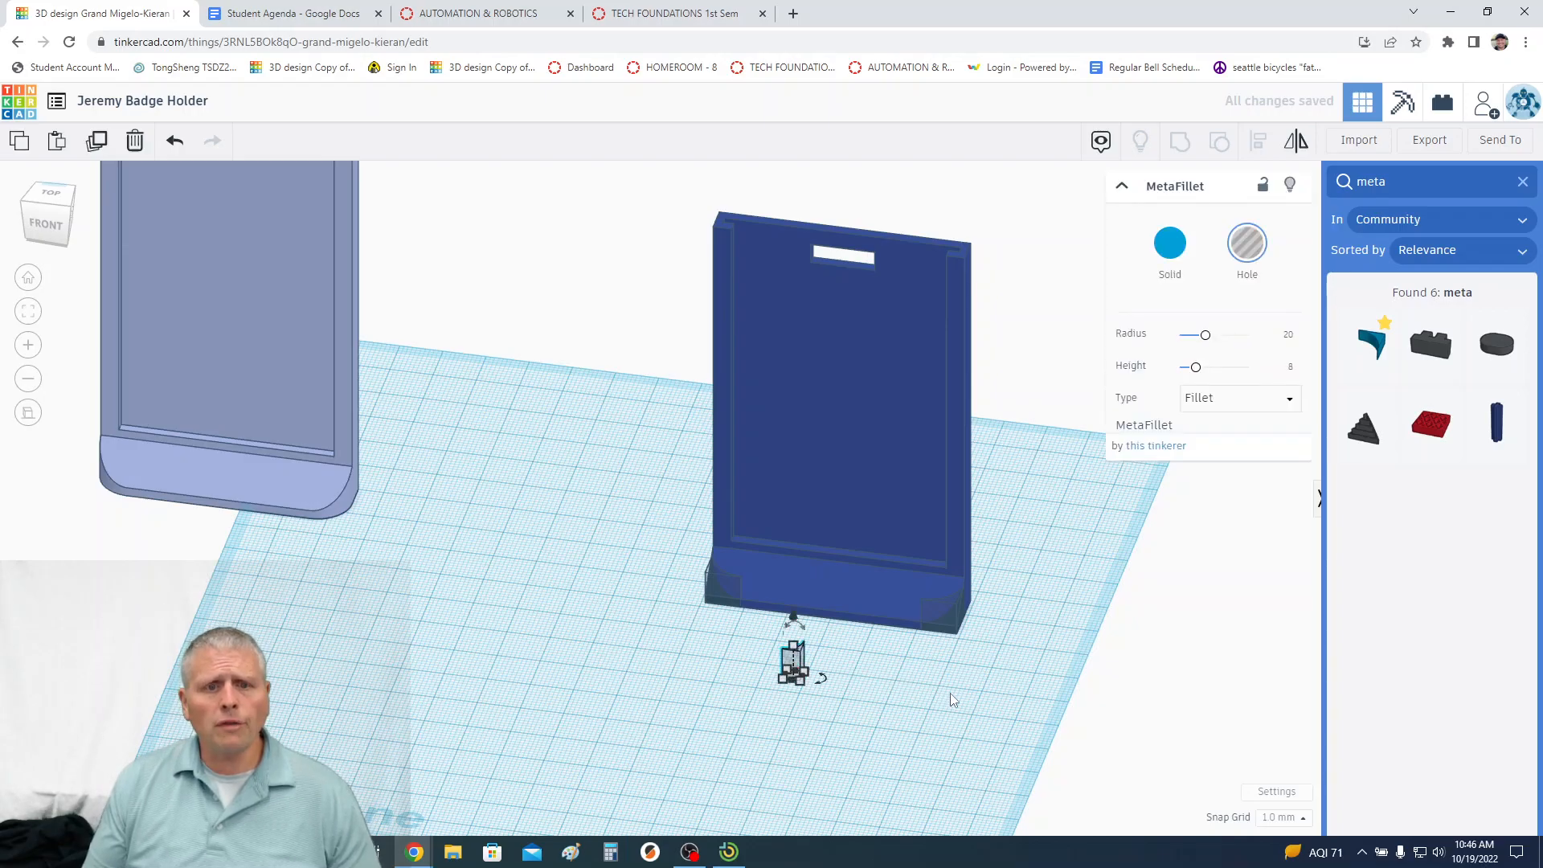
right_drag(909, 692, 592, 622)
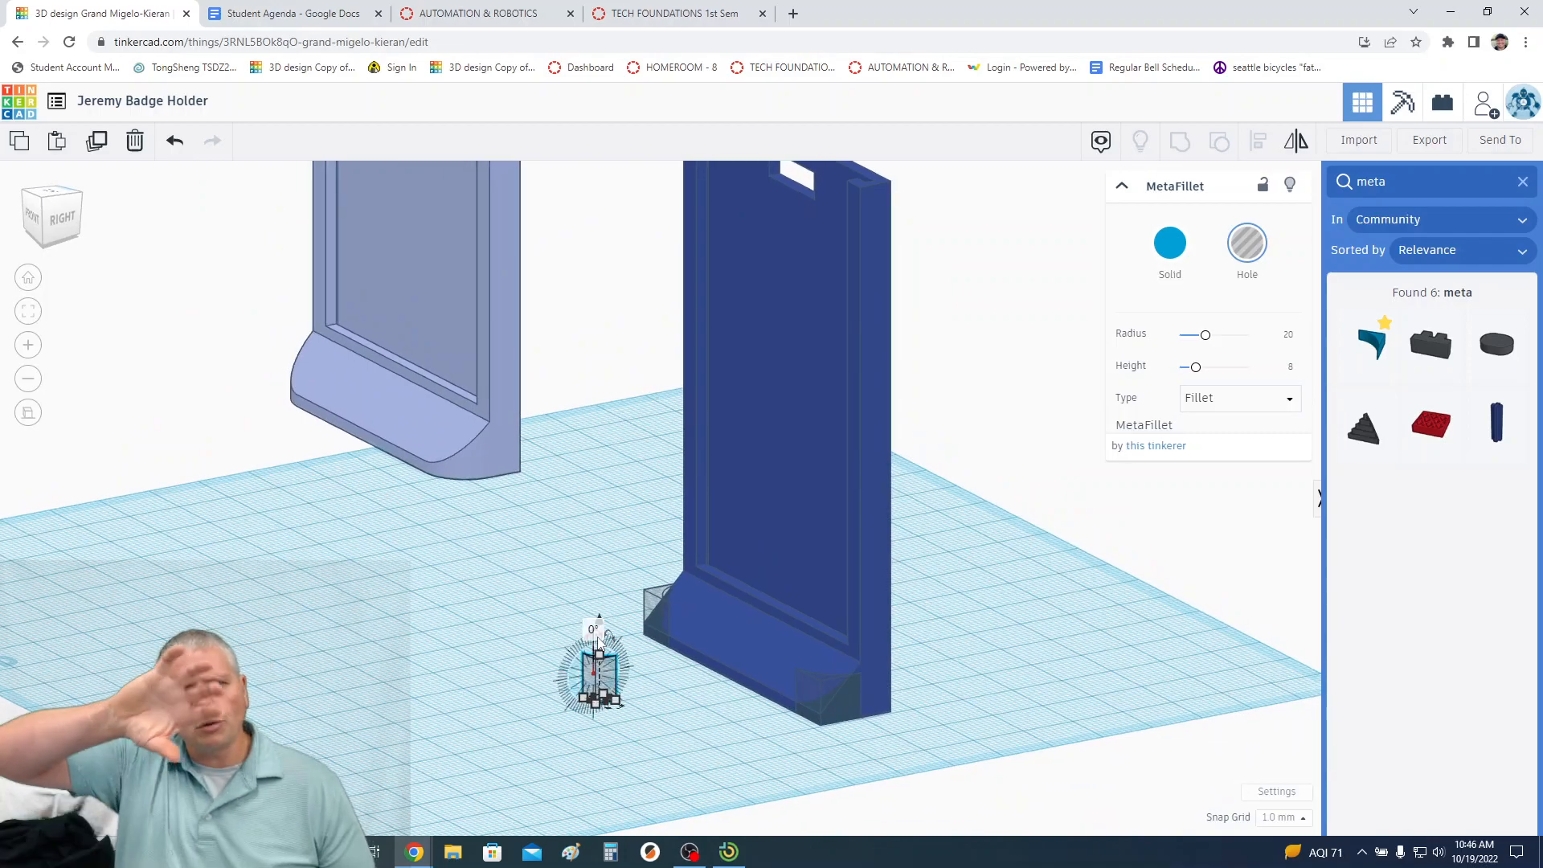
drag(597, 626, 592, 639)
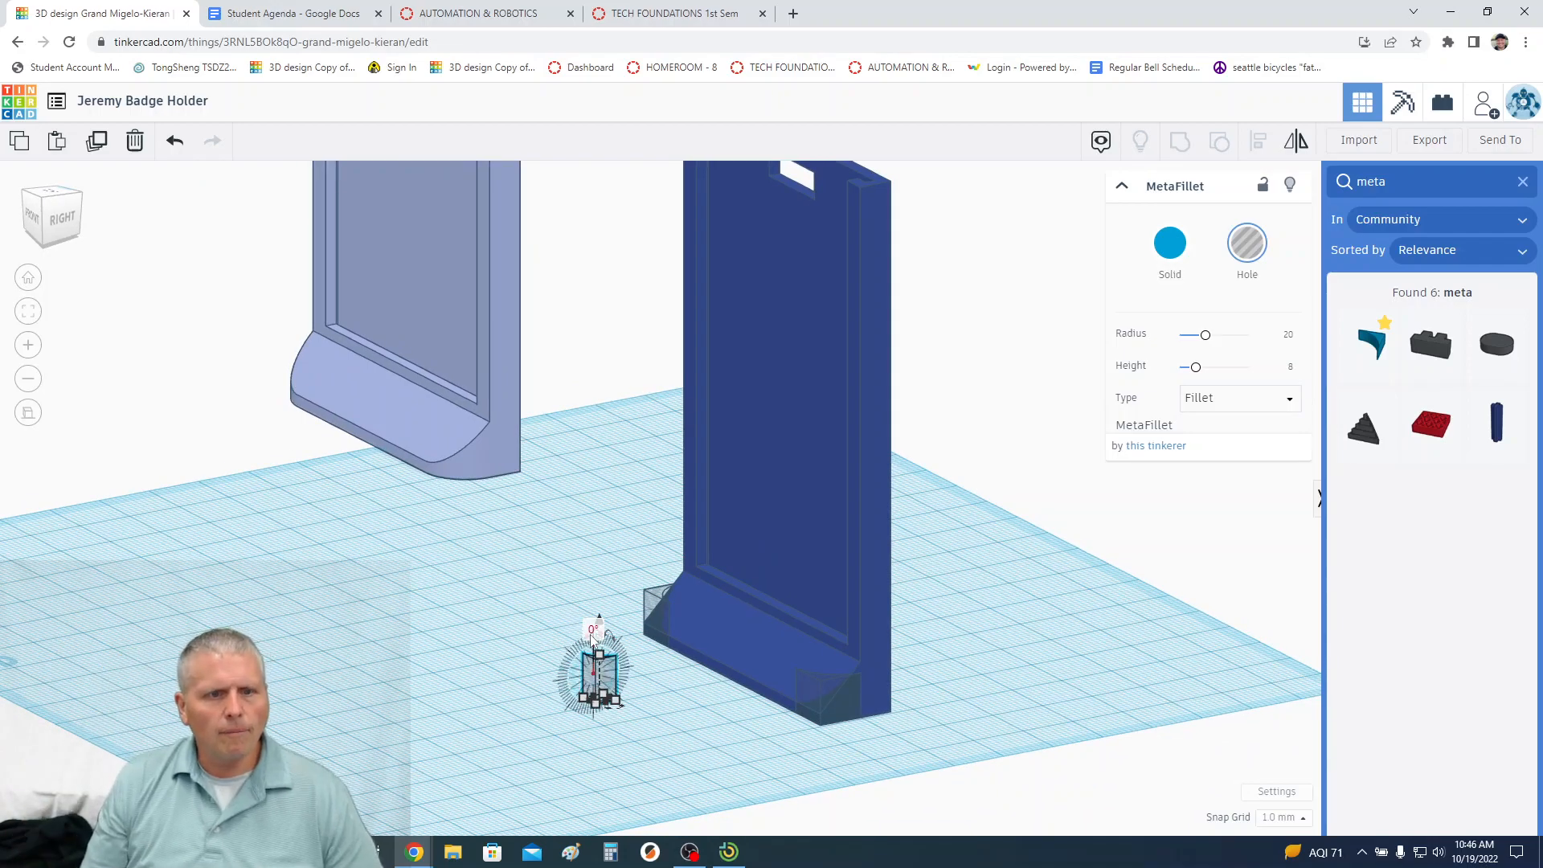
scroll(593, 667, up, 5)
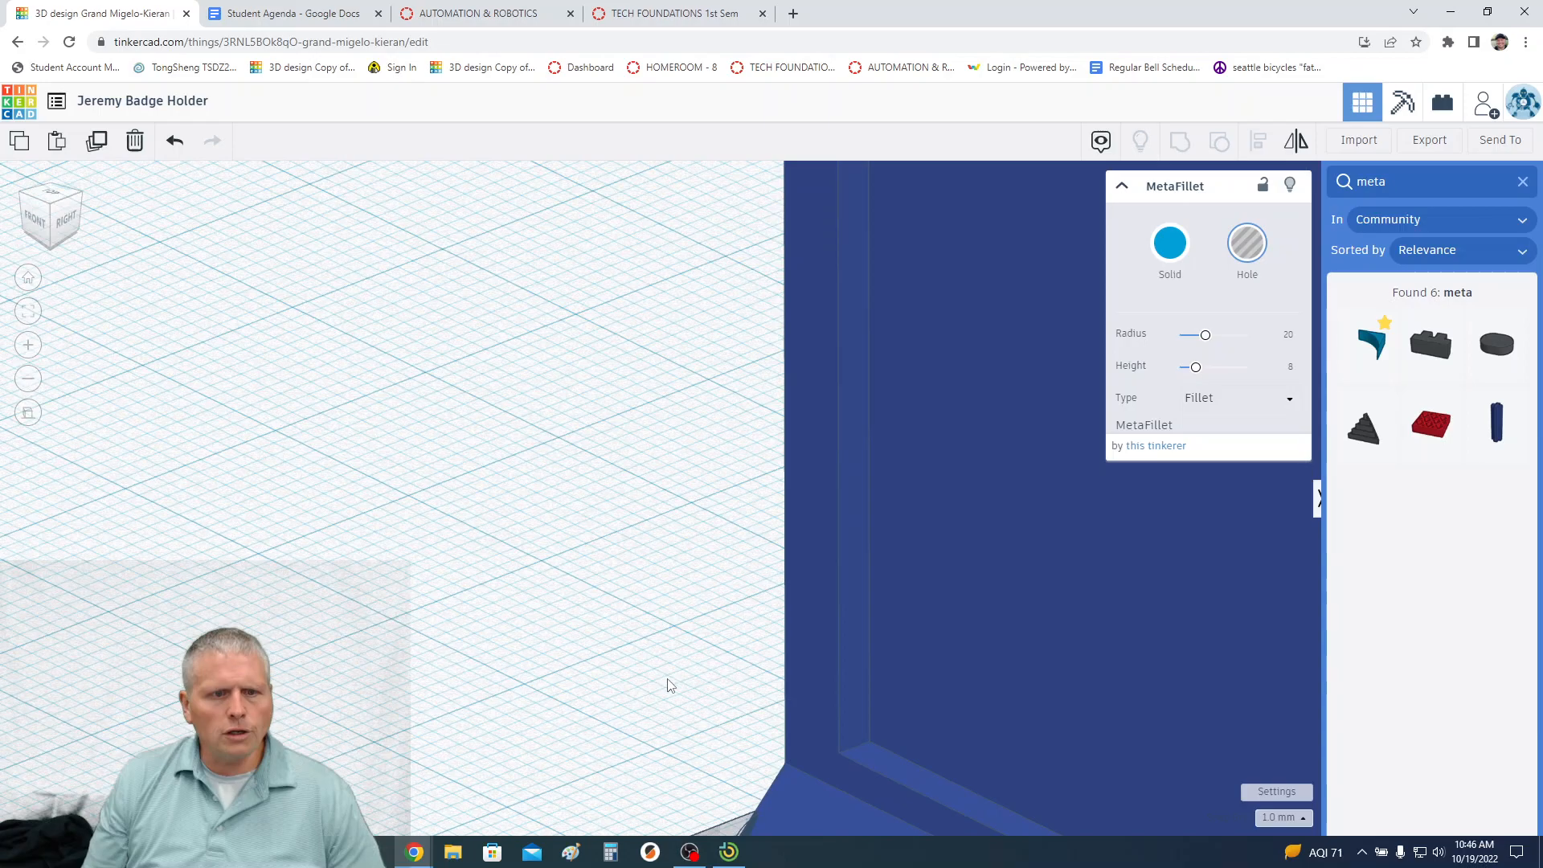
scroll(667, 404, down, 5)
drag(753, 481, 812, 539)
click(518, 603)
right_drag(630, 579, 786, 543)
scroll(788, 535, down, 5)
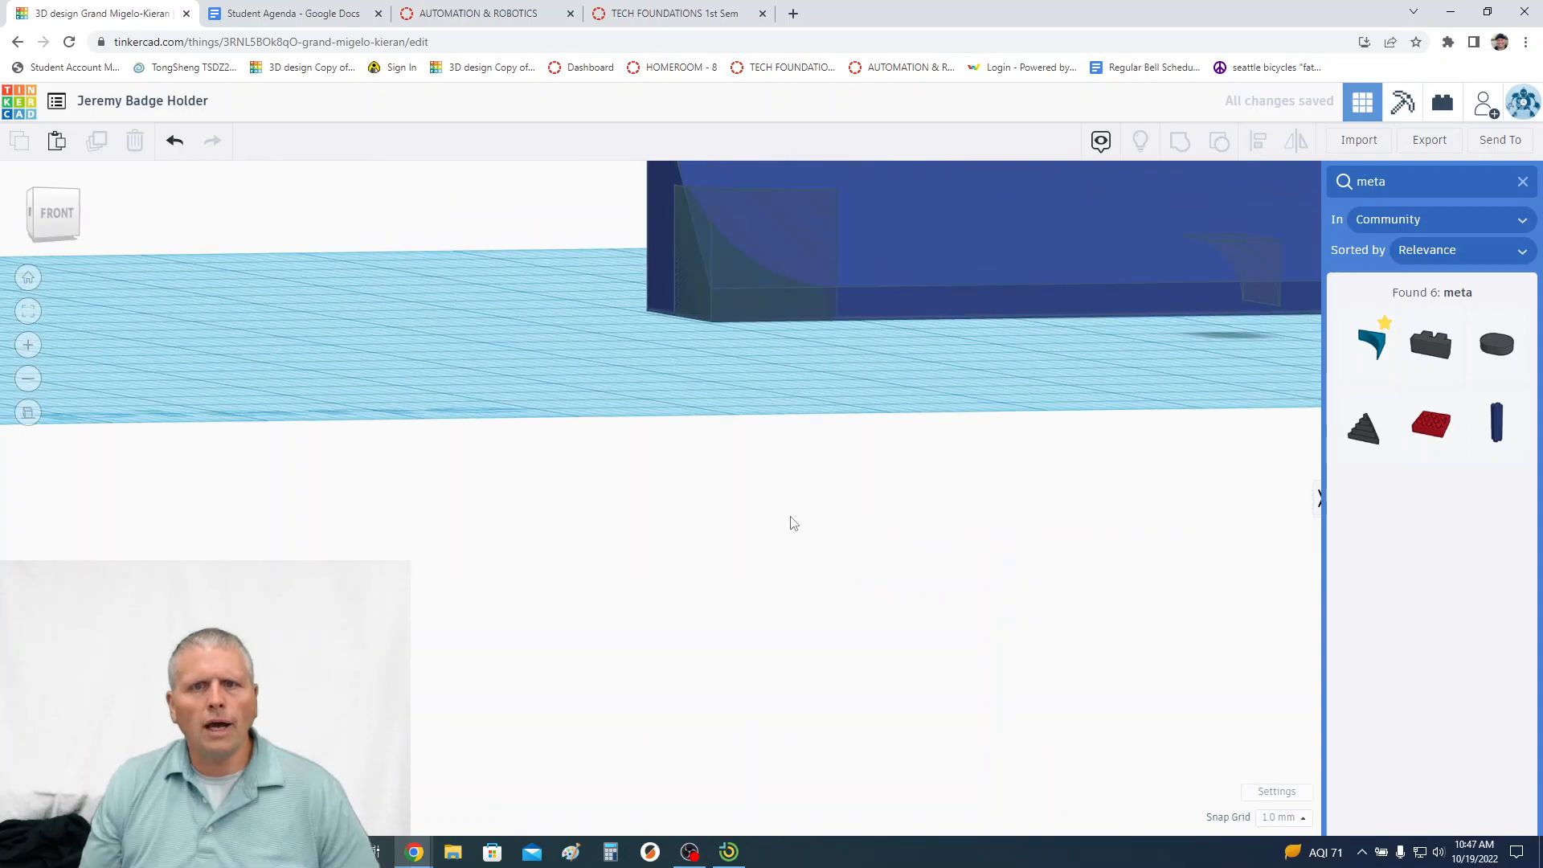
right_drag(886, 498, 785, 516)
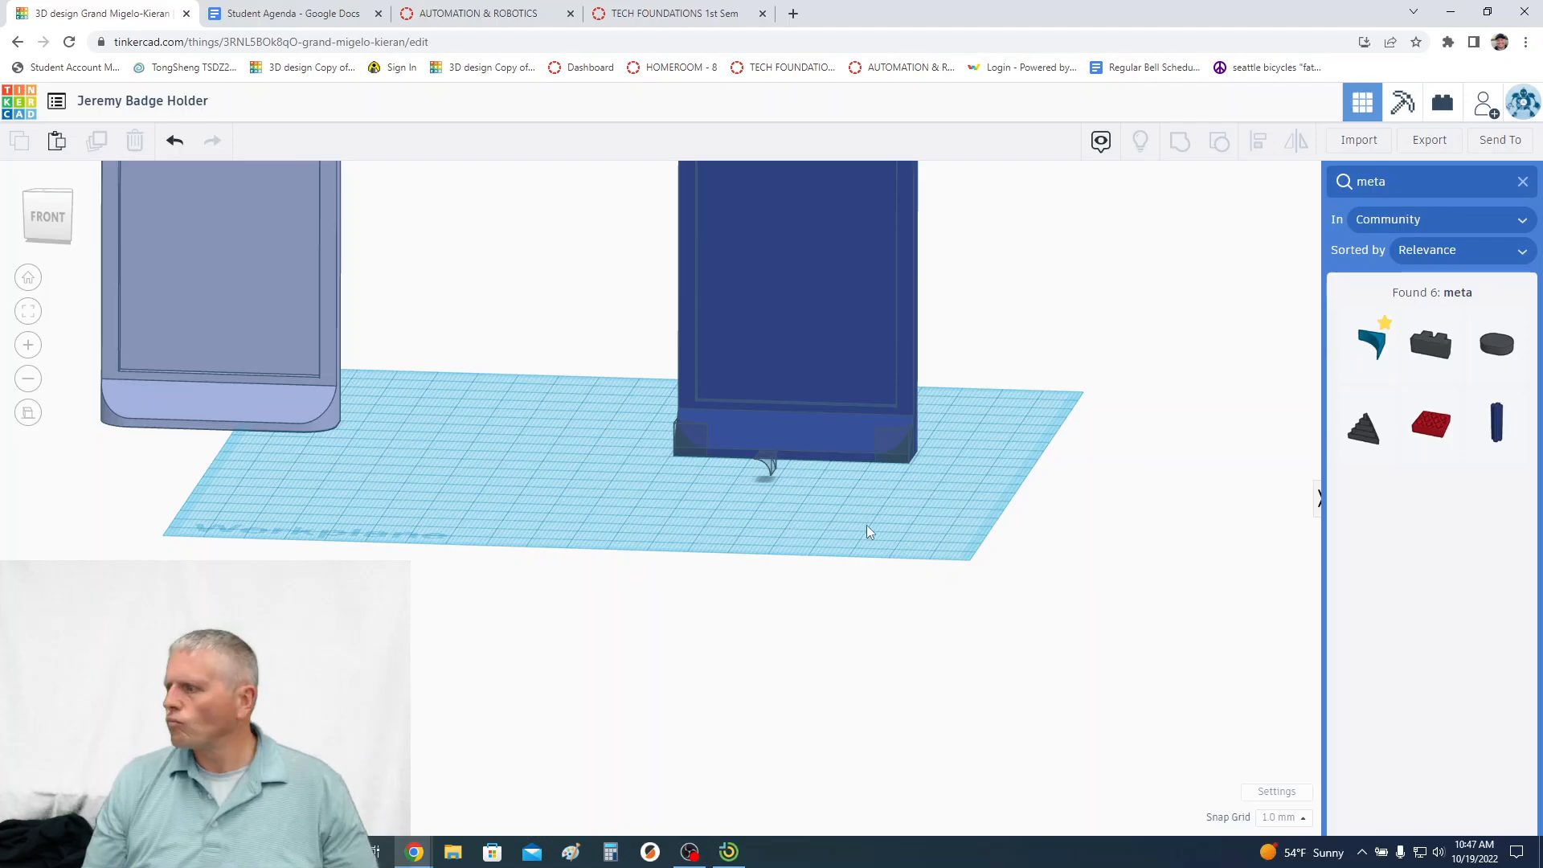
Align the small MetaFillet hole with the top edge of the dark-blue holder
click(767, 466)
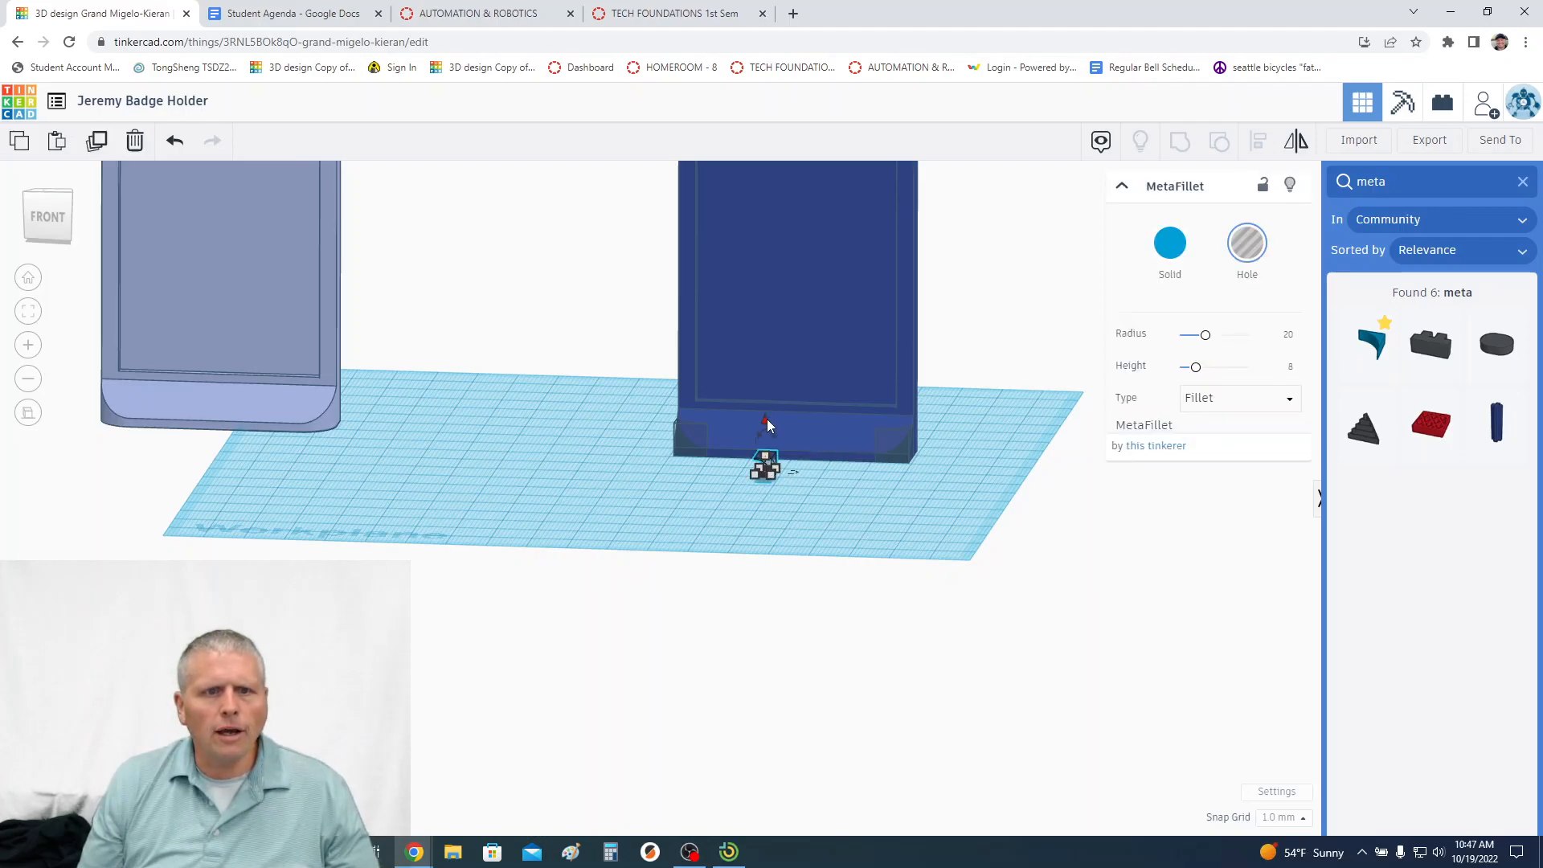
shift+click(860, 318)
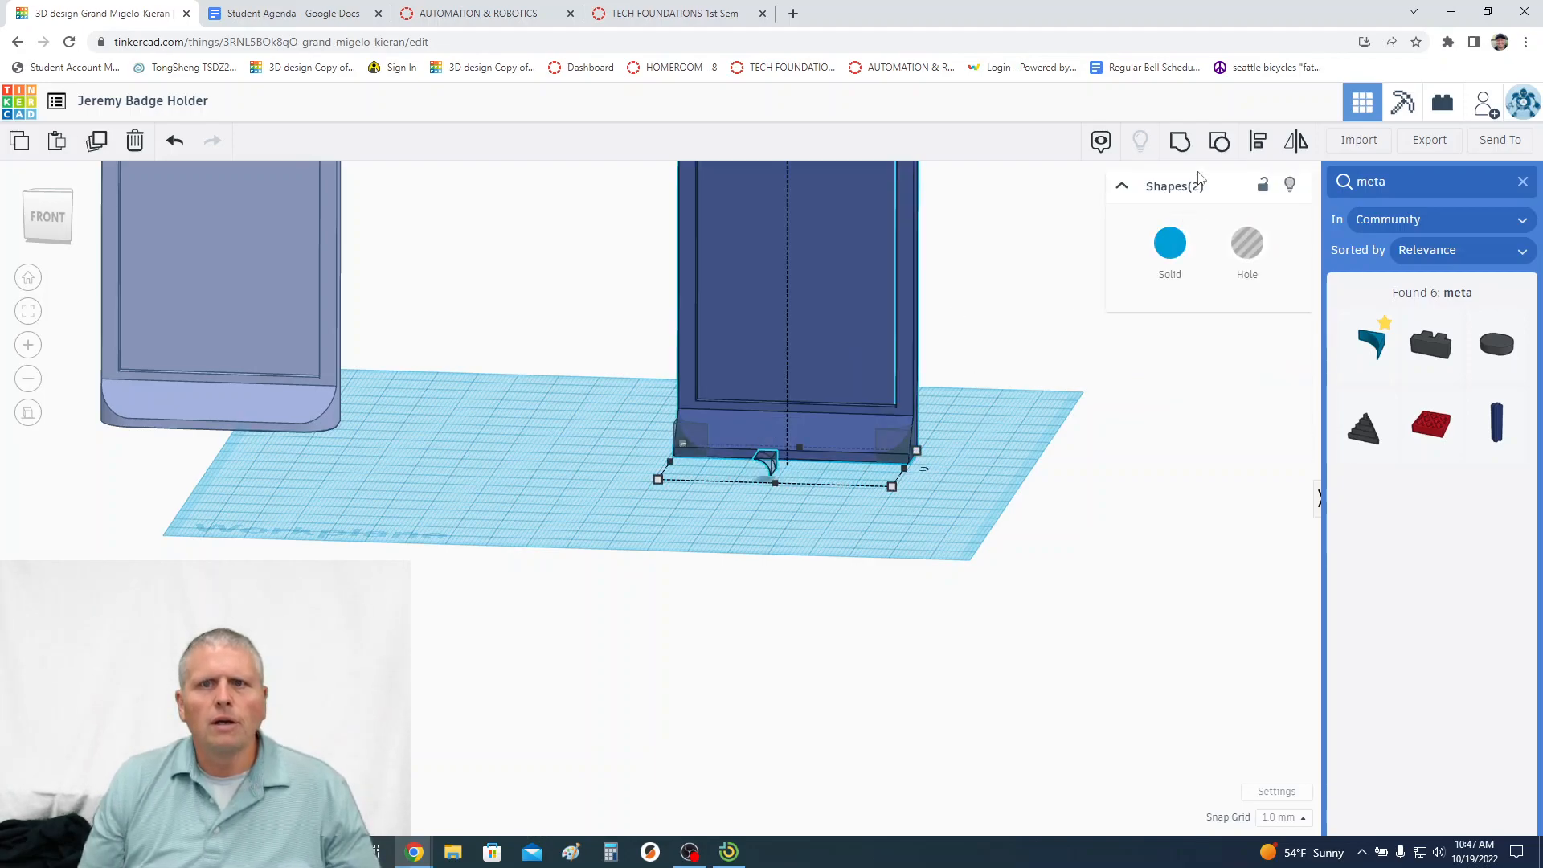
click(1257, 140)
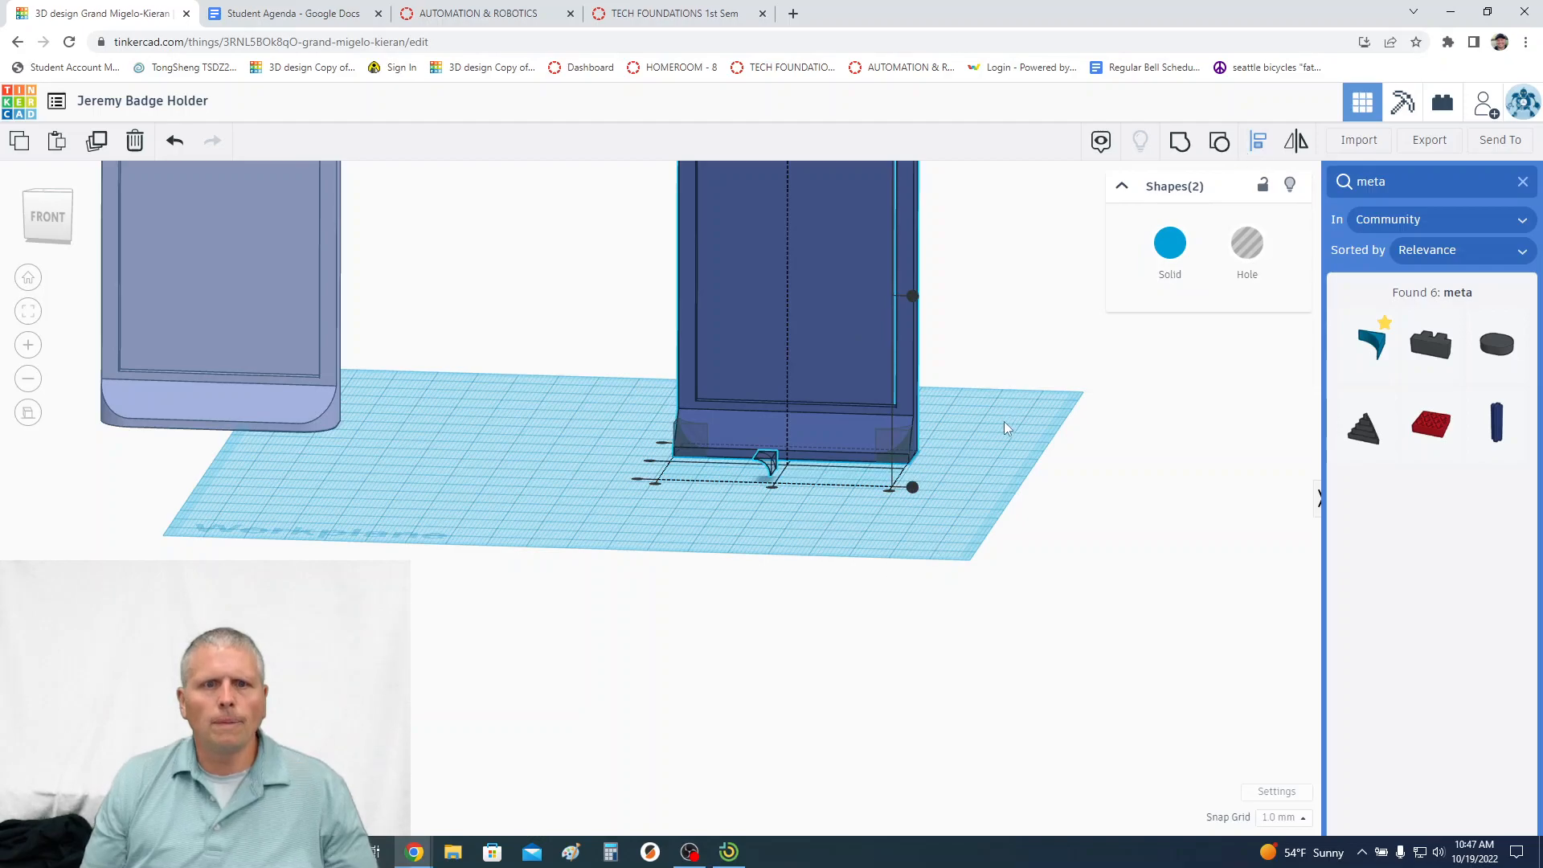
scroll(1004, 421, down, 3)
right_drag(1019, 538, 785, 364)
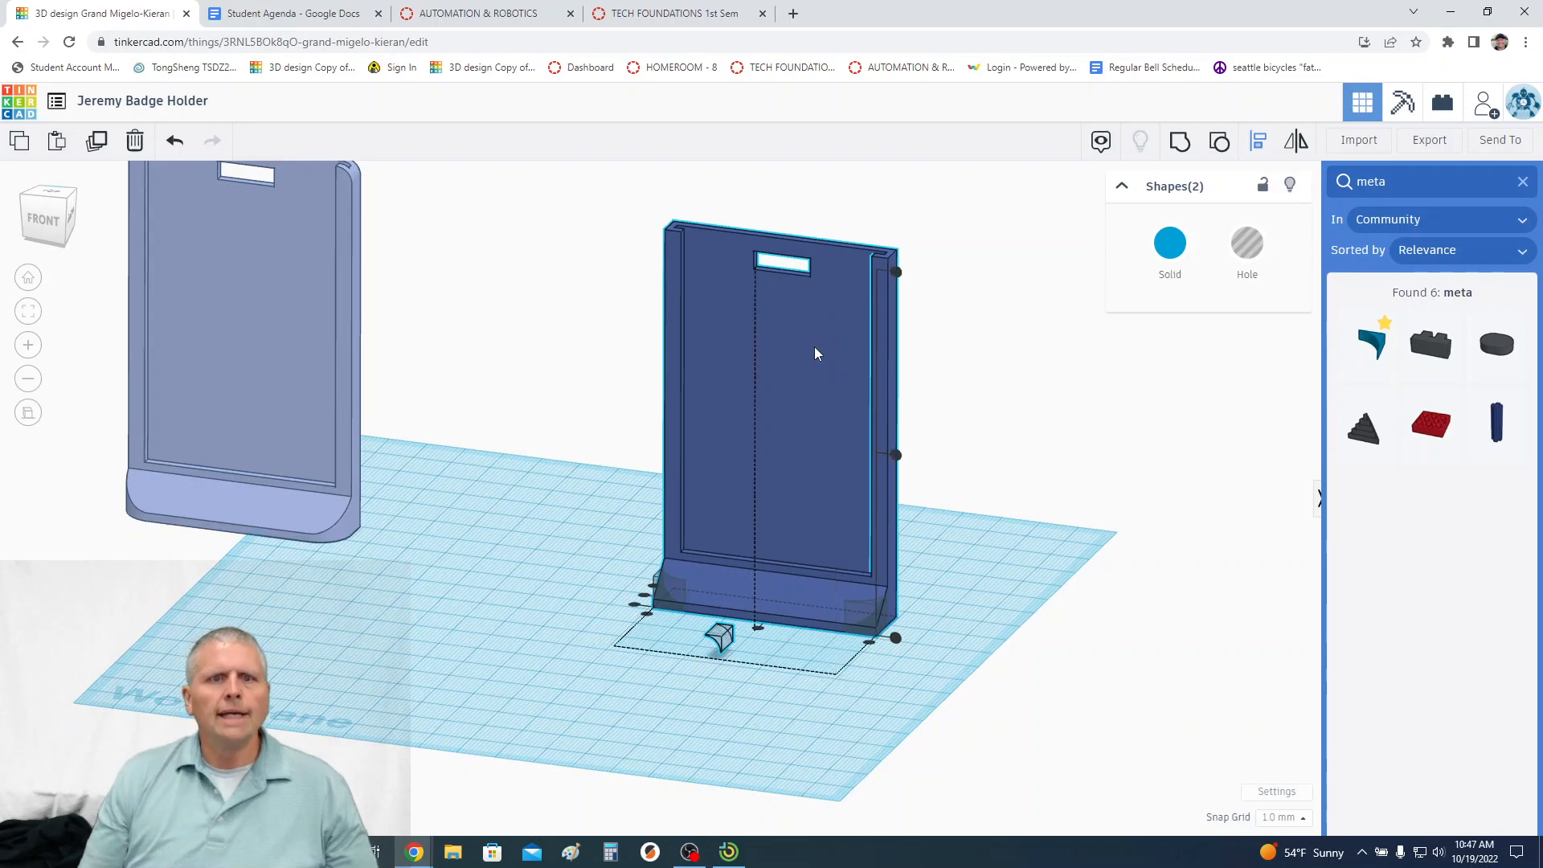
click(896, 272)
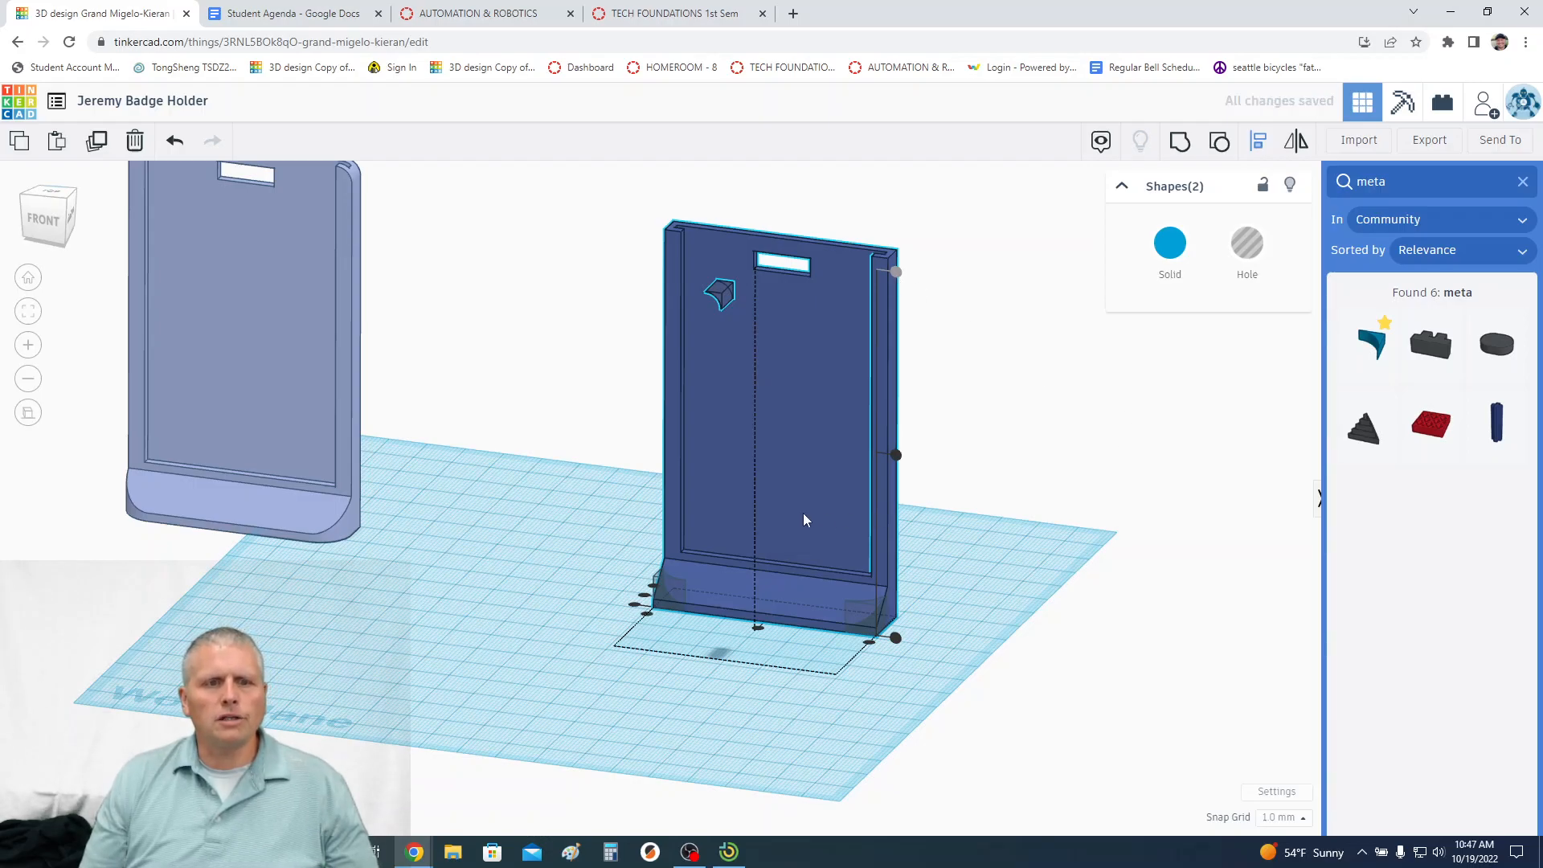
Align the small MetaFillet hole with the holder's back face and right side, placing it over the upper-right corner
right_drag(584, 556, 1044, 461)
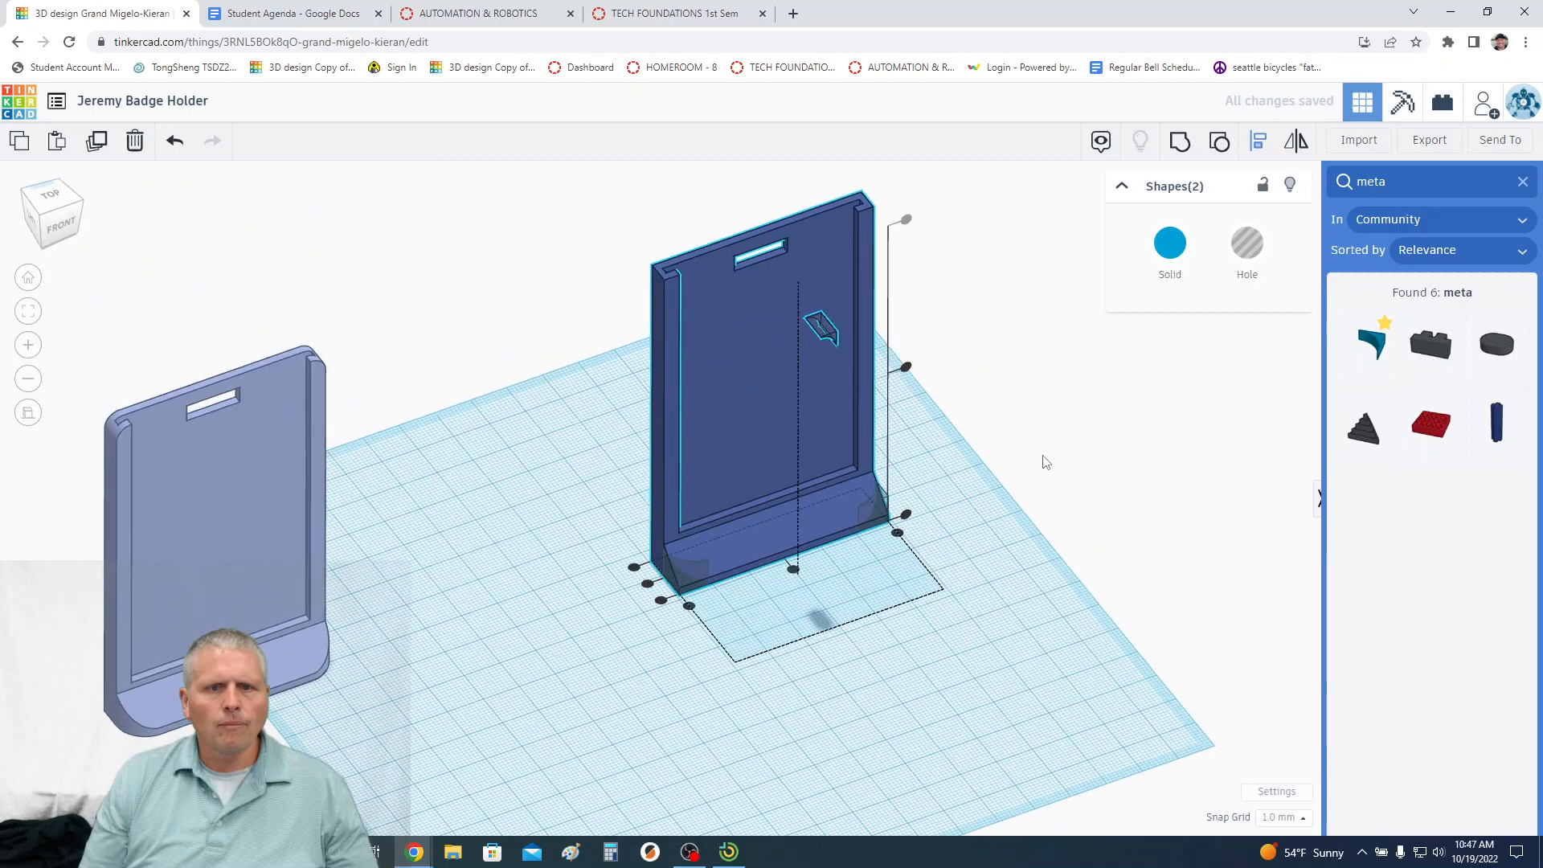
click(634, 568)
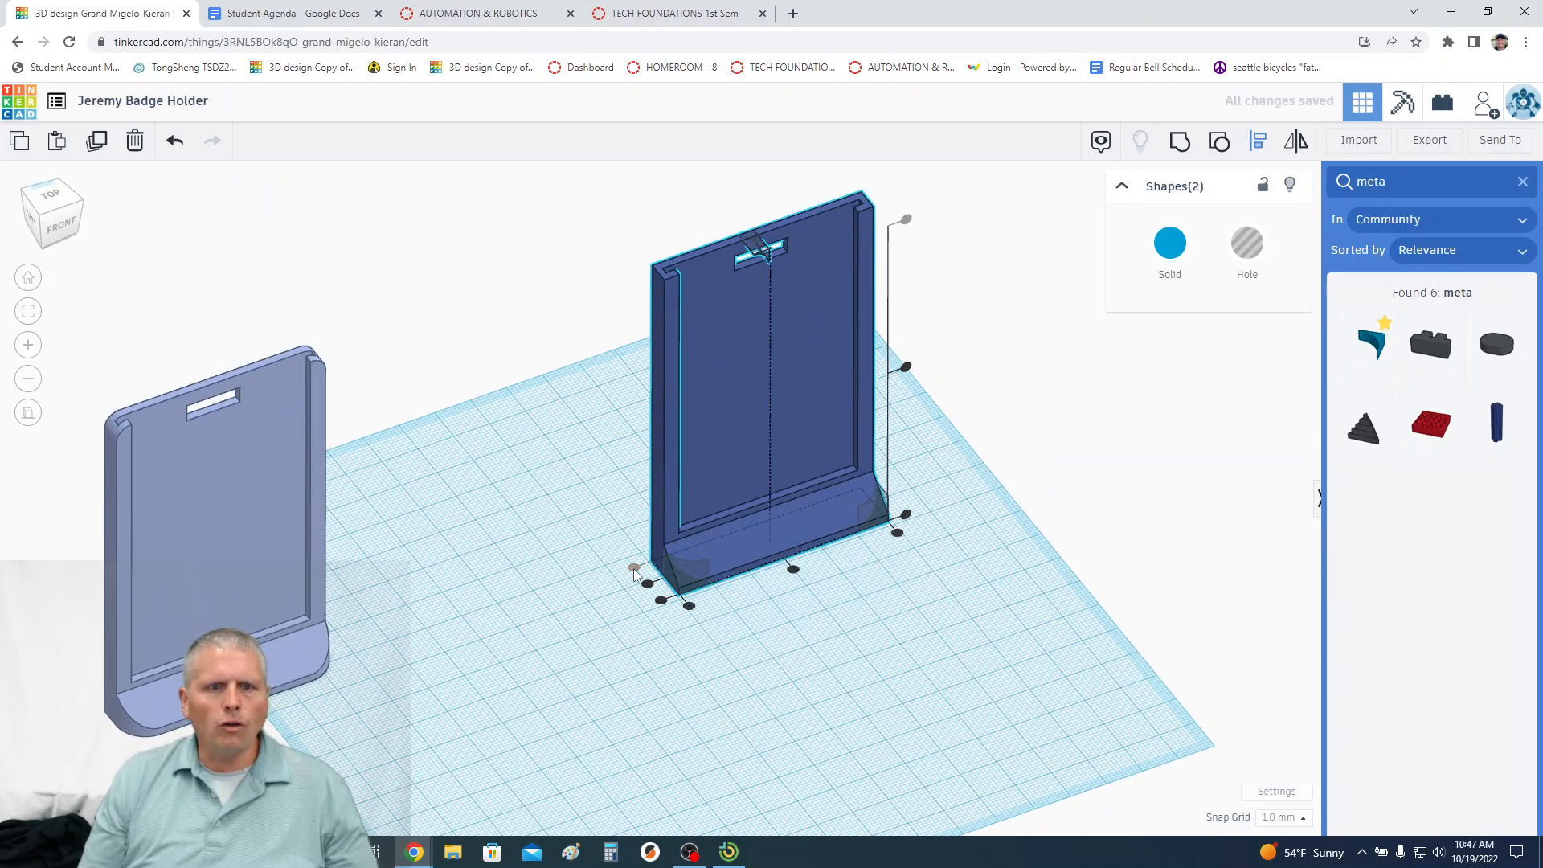
click(897, 533)
click(992, 489)
Duplicate the upper-right MetaFillet hole and move the copy along the top edge to the holder's upper-left corner
right_drag(992, 488, 979, 284)
middle_drag(976, 284, 950, 513)
scroll(923, 458, up, 3)
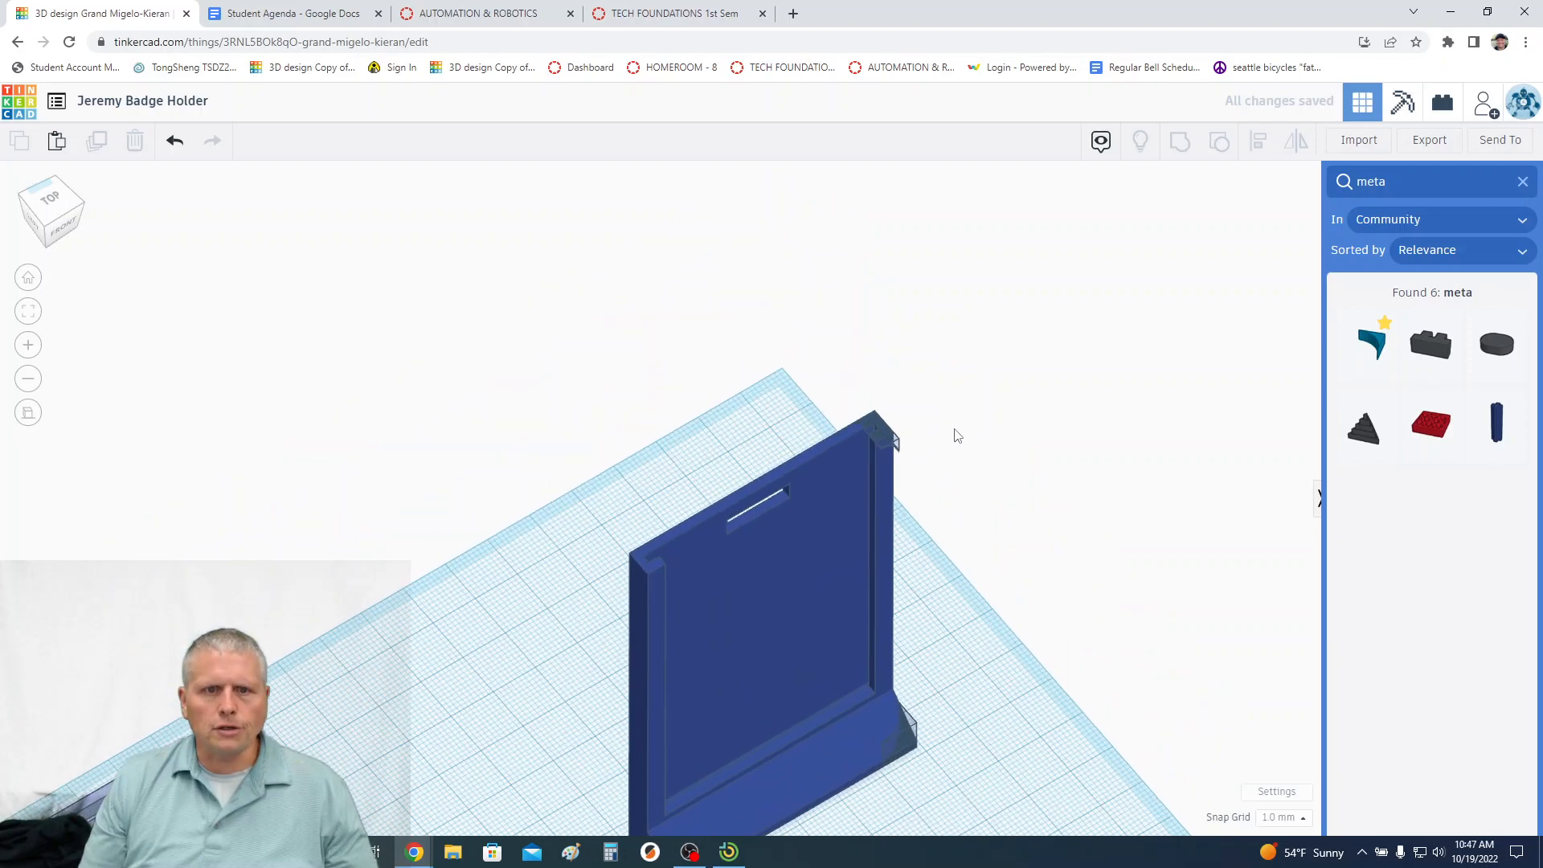
scroll(978, 426, up, 3)
middle_drag(876, 344, 479, 389)
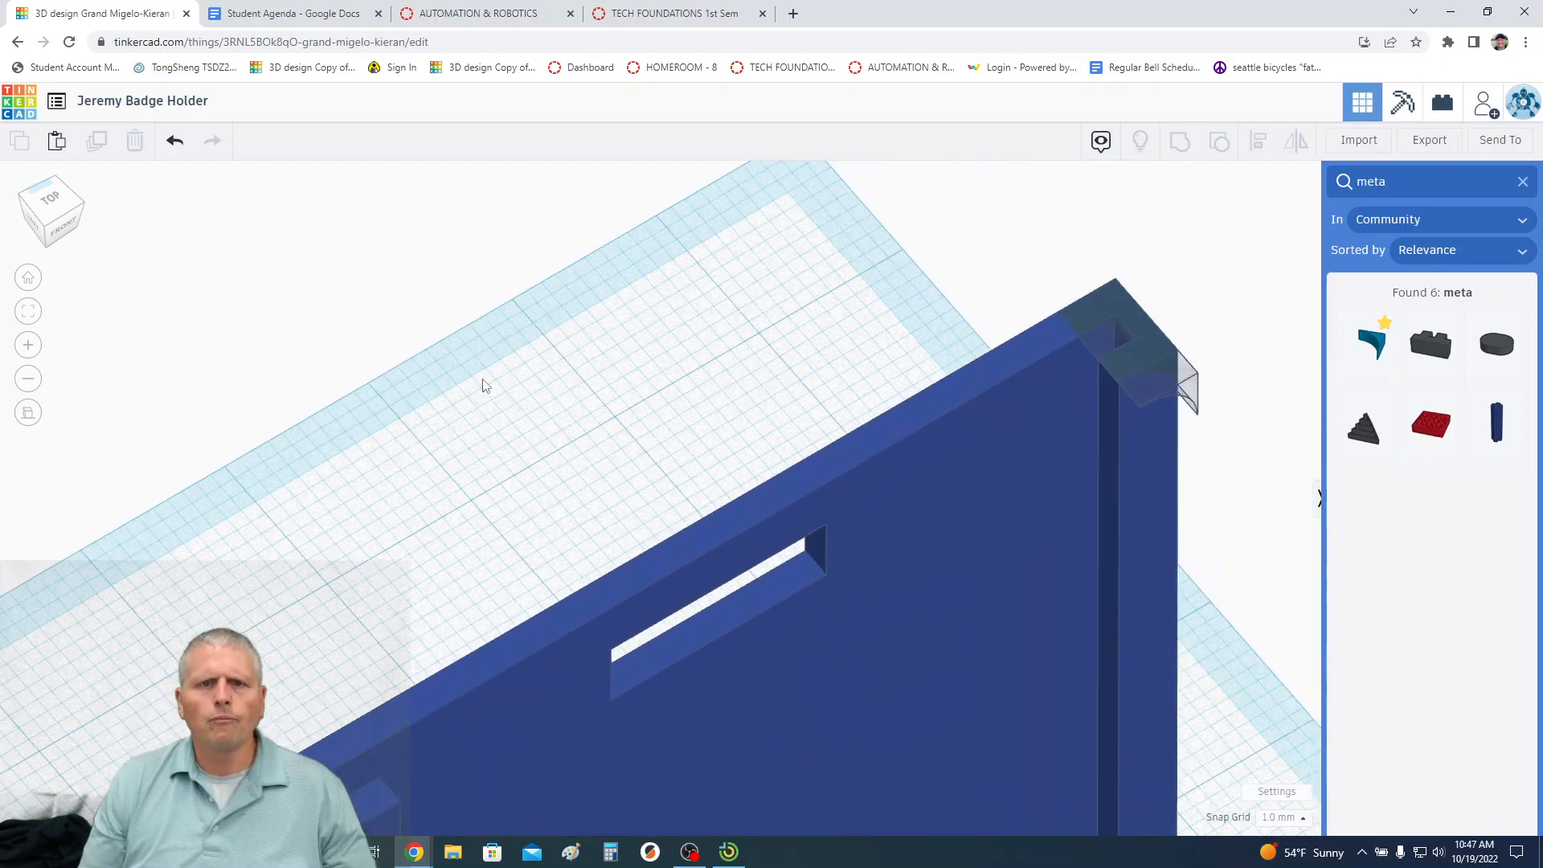
click(1189, 372)
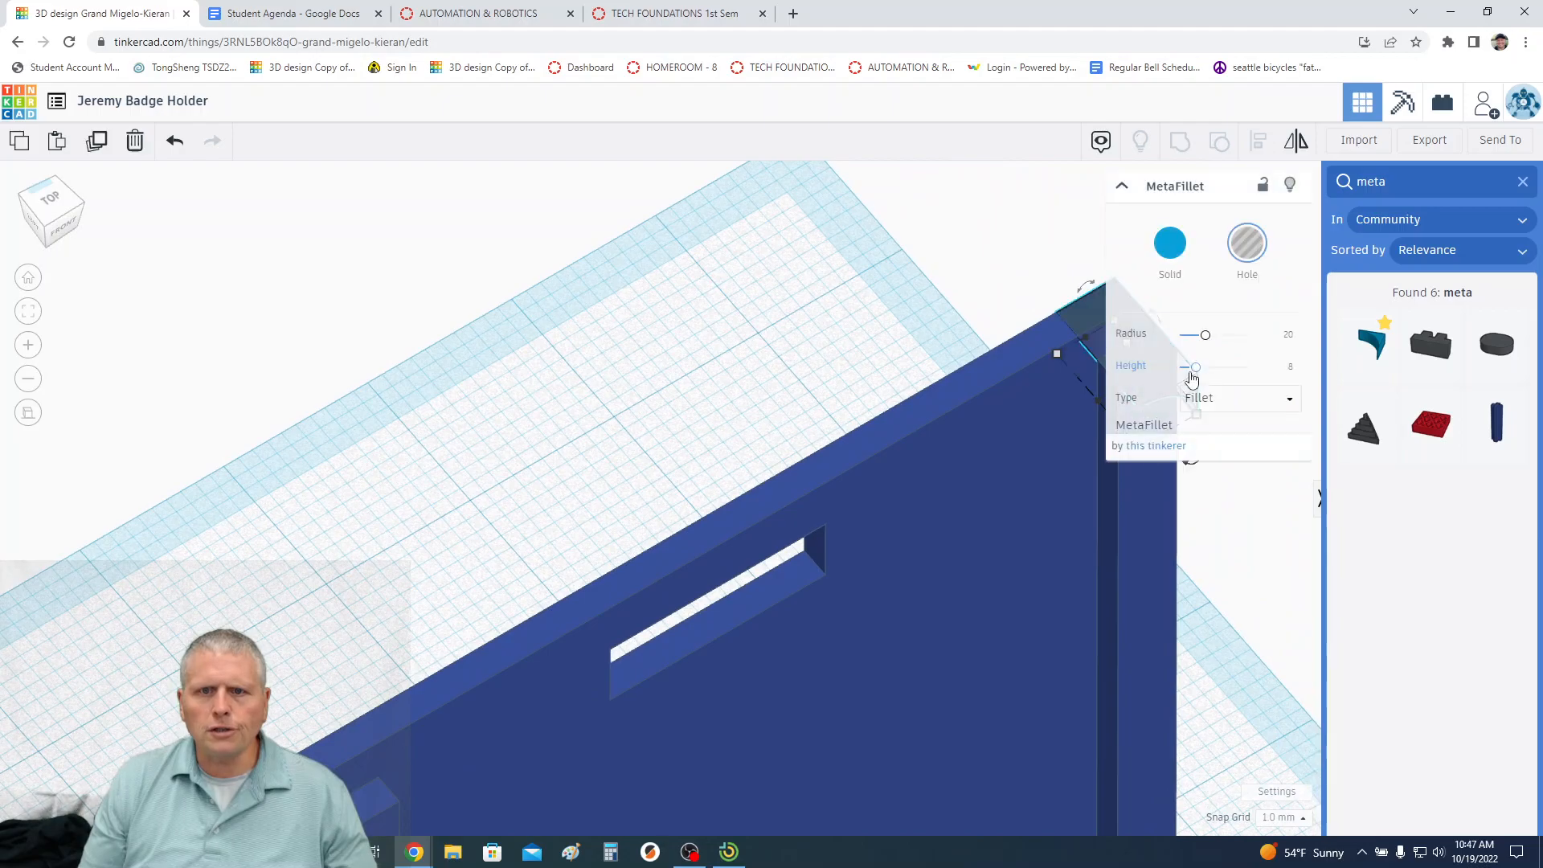
click(940, 173)
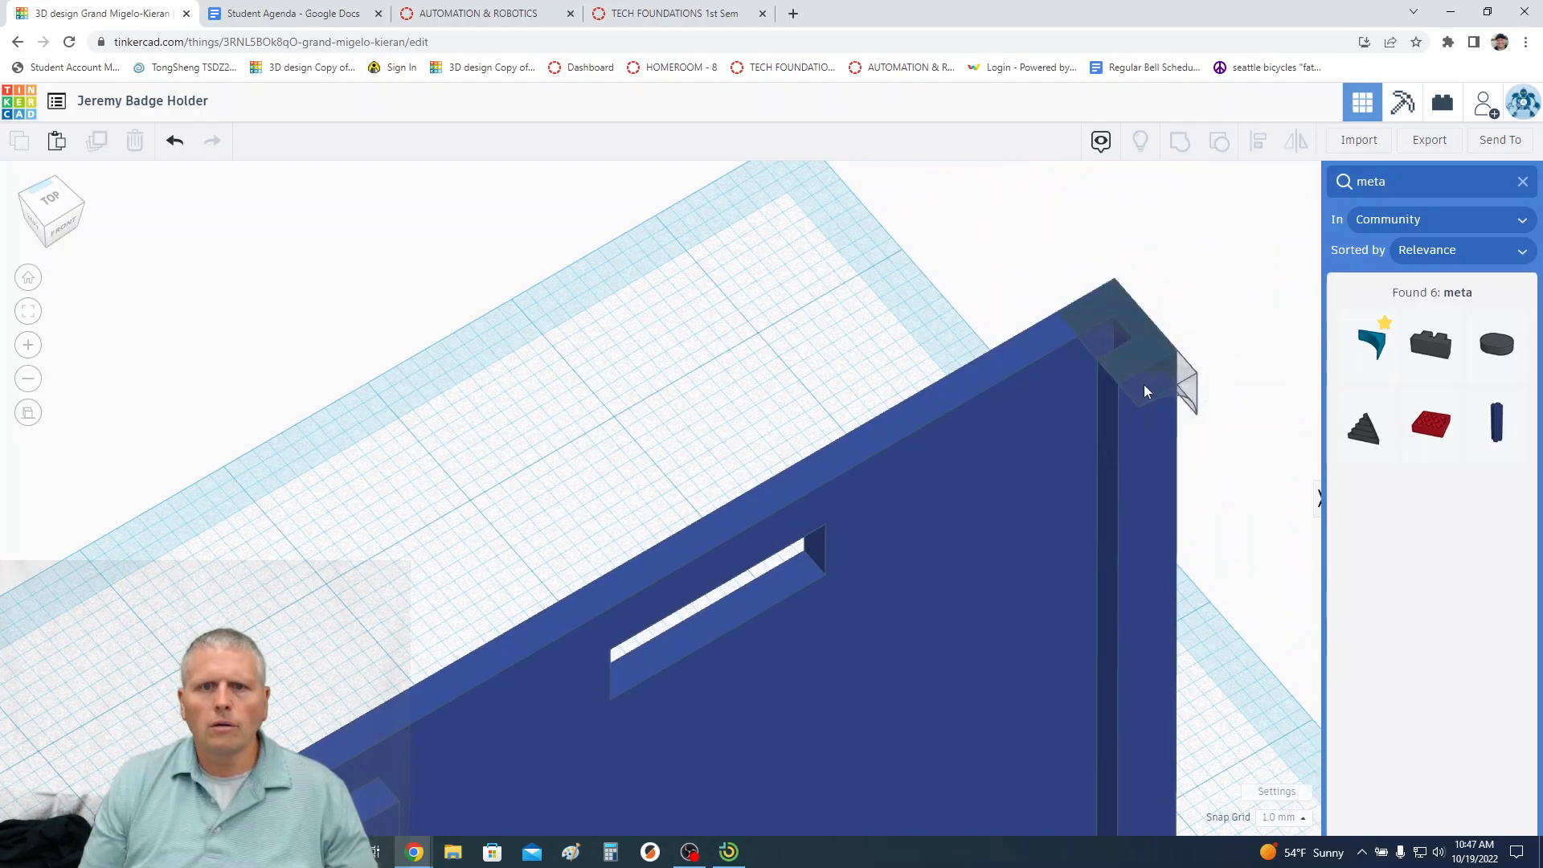
click(1144, 384)
middle_drag(1058, 493, 948, 466)
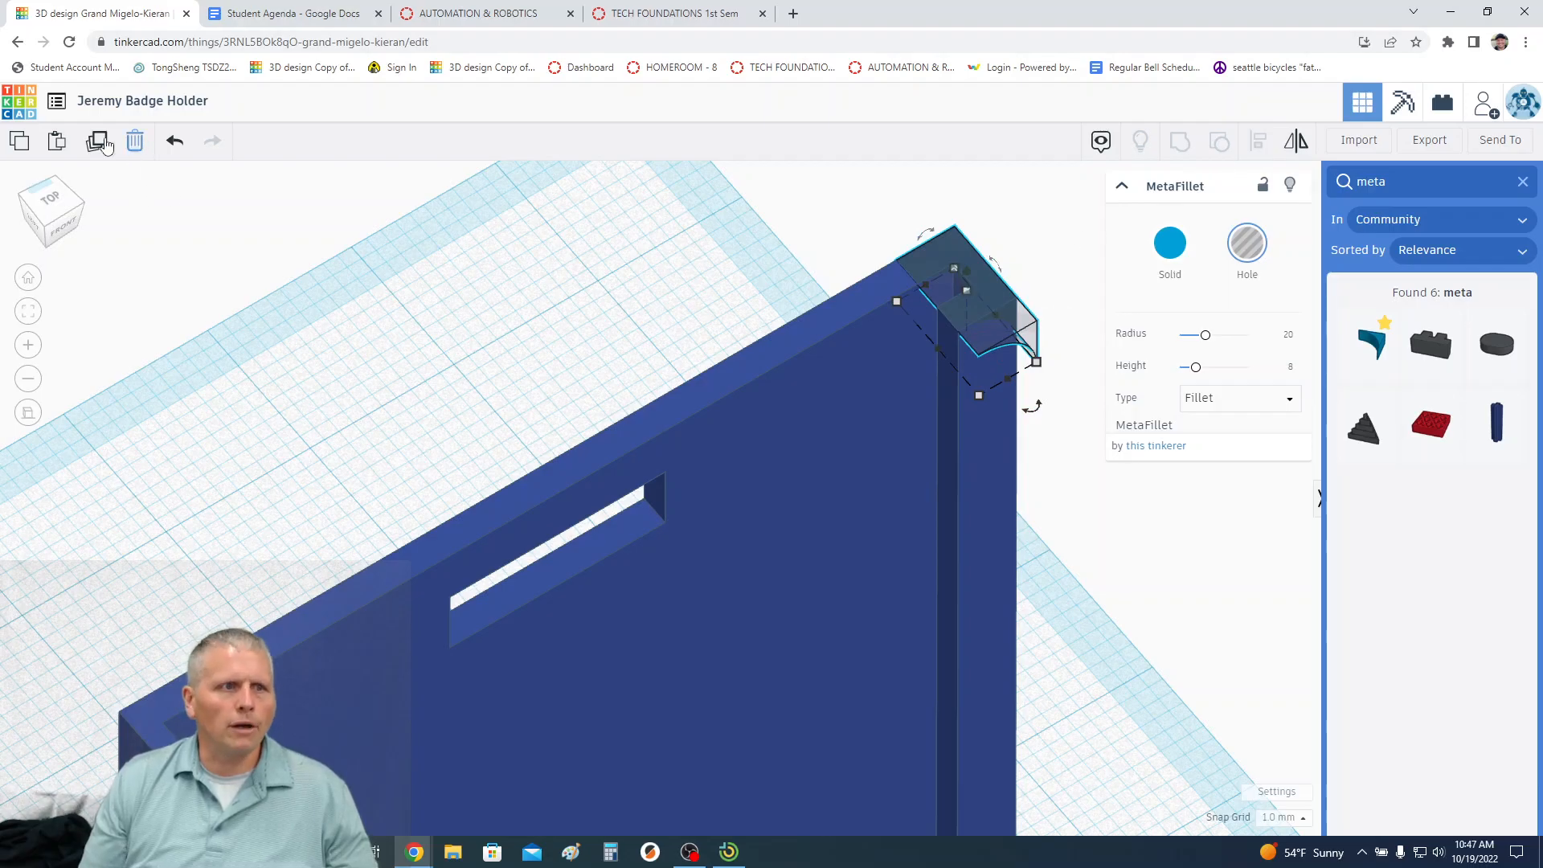
scroll(723, 351, down, 4)
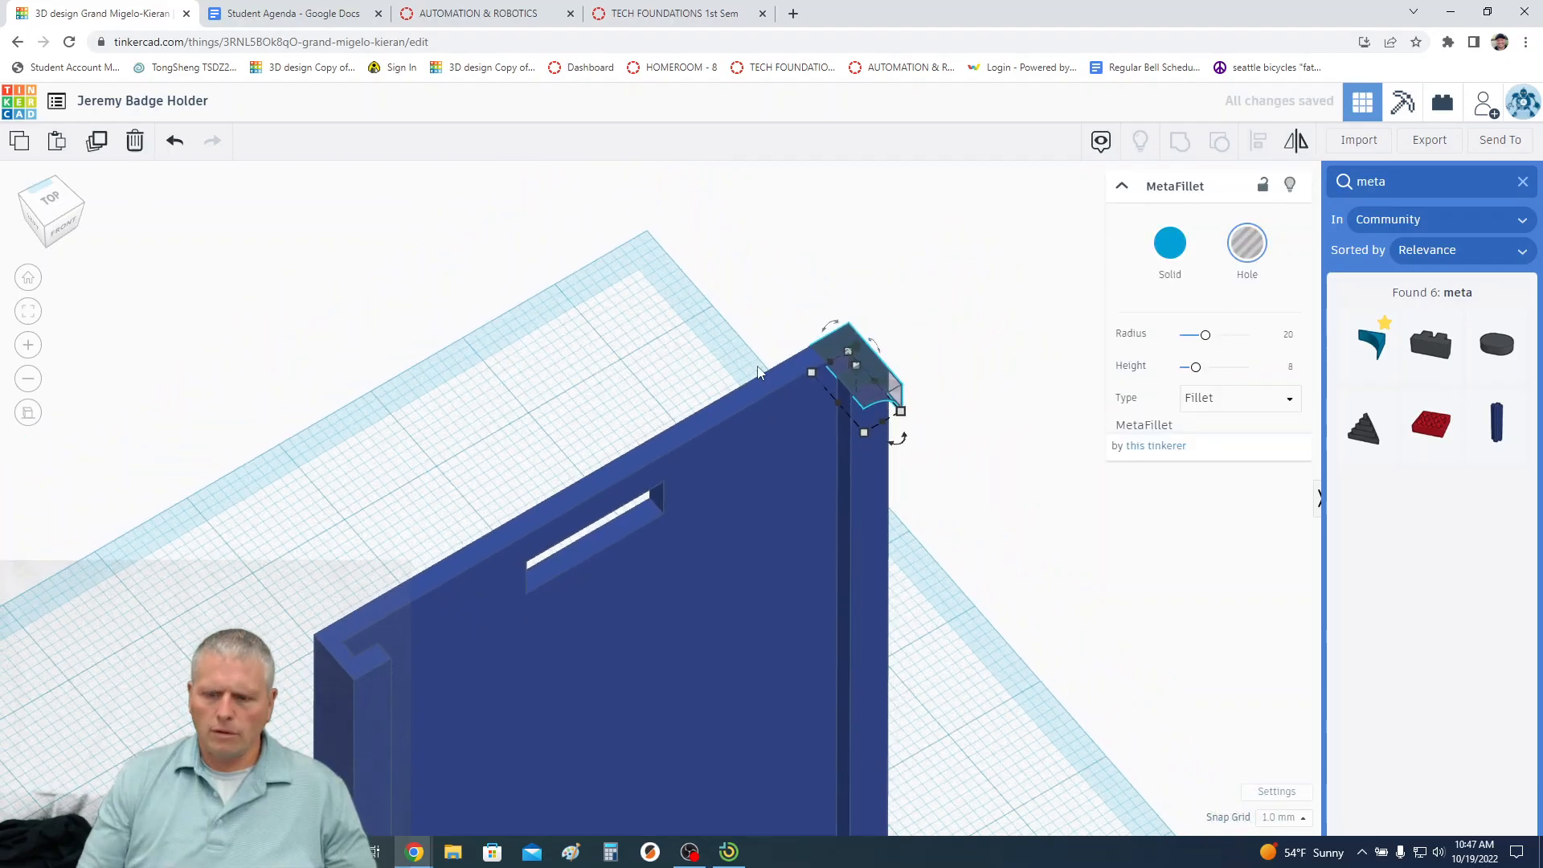
key(Left)
key(Left)
key(Left)
key(Left)
key(Left)
key(Left)
key(Left)
key(Left)
key(Left)
key(Left)
key(Left)
key(Left)
key(Left)
key(Left)
key(Left)
key(Left)
key(Left)
key(Left)
key(Left)
key(Left)
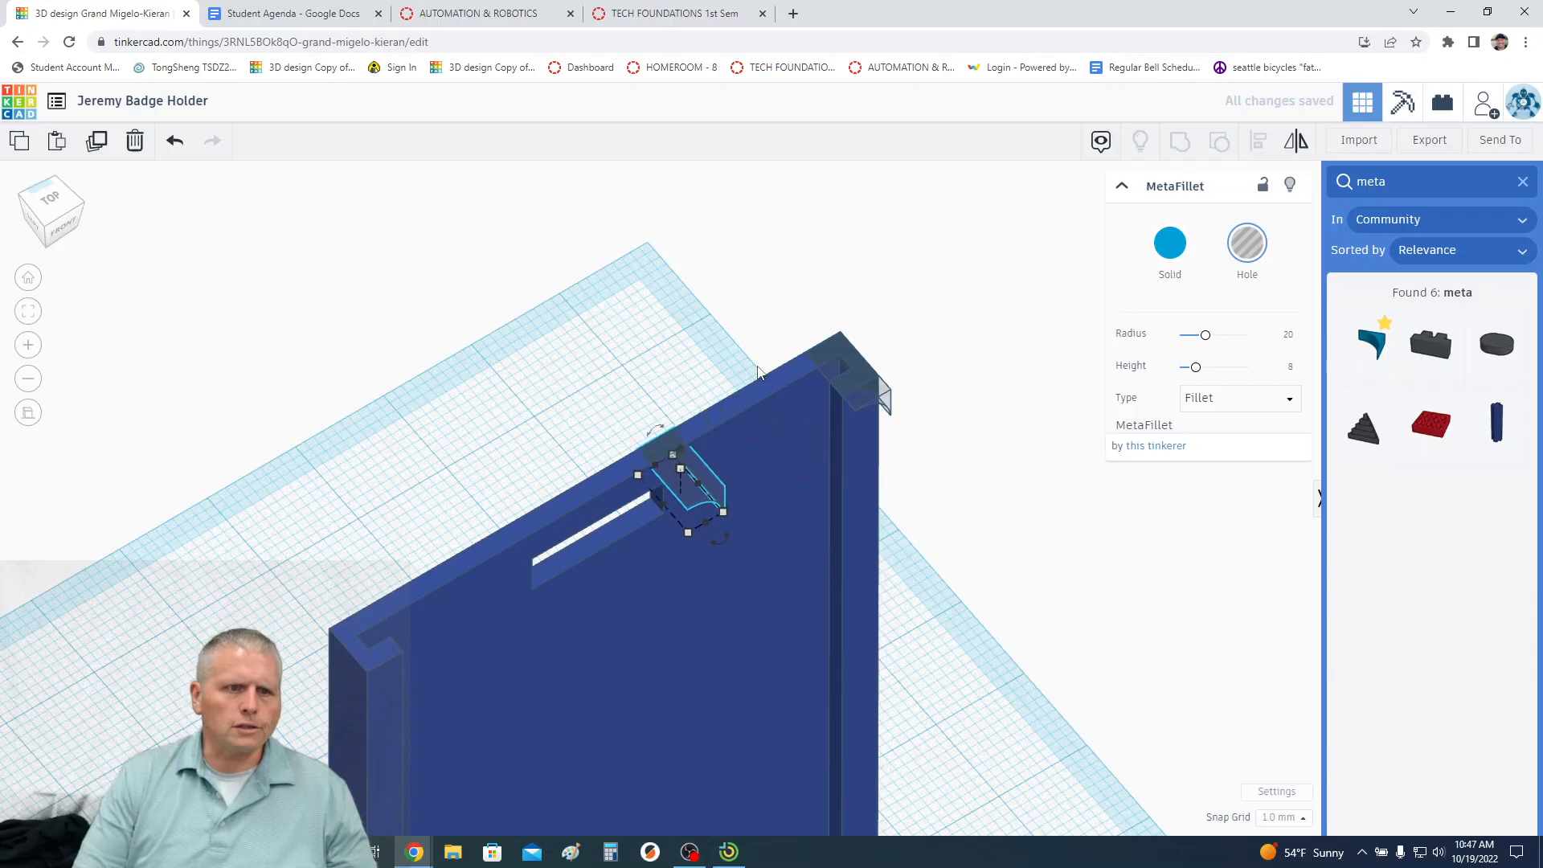
key(Left)
key(Left)
key(Left)
key(Left)
key(Left)
key(Left)
key(Left)
key(Left)
key(Left)
key(Left)
key(Left)
key(Left)
key(Left)
key(Left)
key(Left)
key(Left)
key(Left)
key(Left)
key(Left)
key(Left)
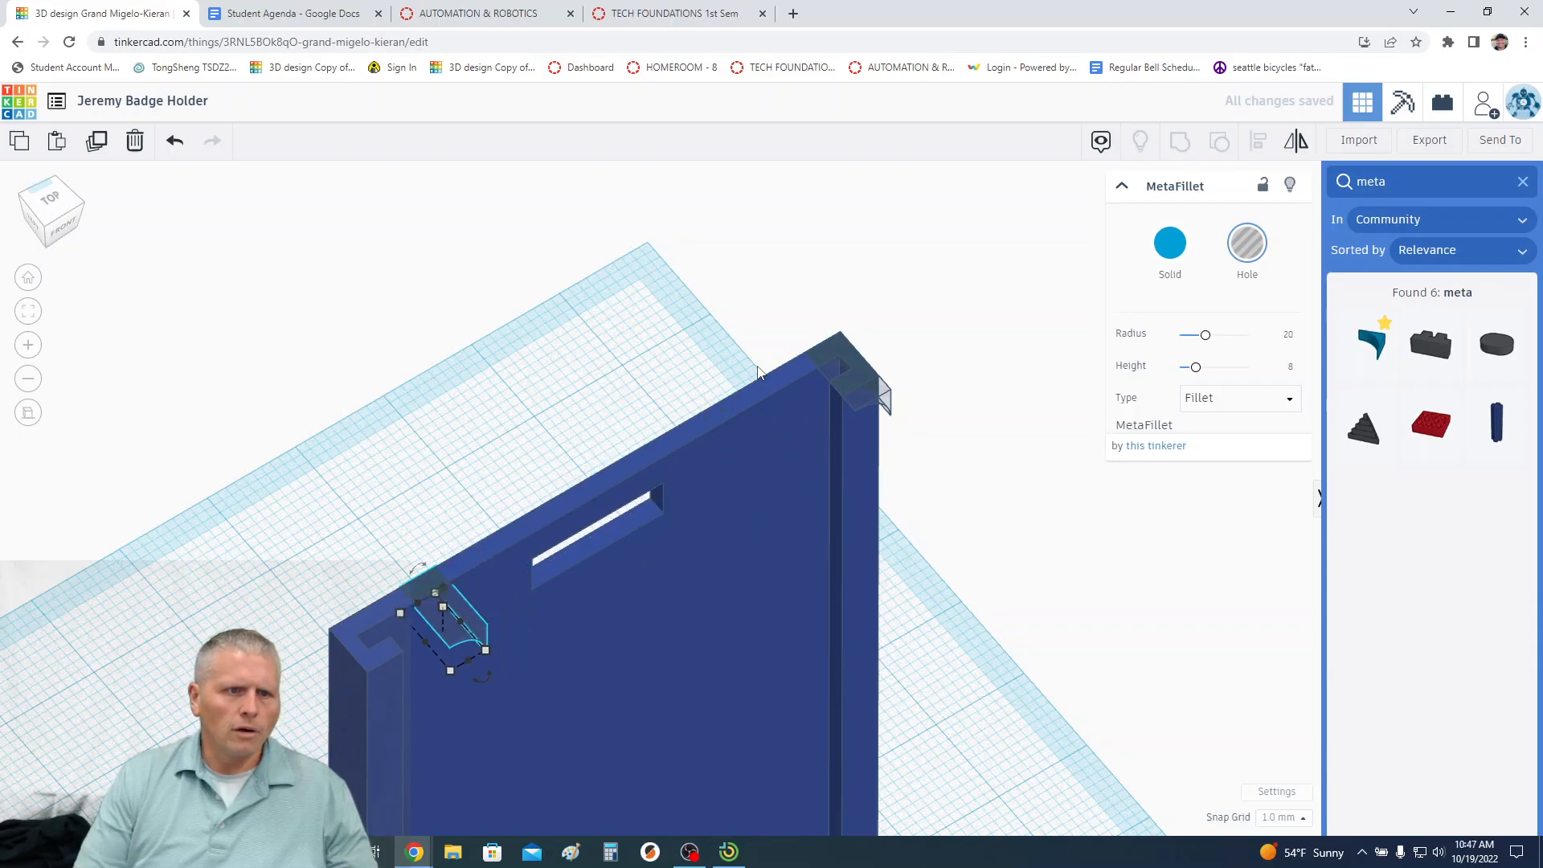
key(Left)
key(Left)
key(Left)
key(Left)
key(Left)
key(Left)
key(Left)
key(Left)
key(Left)
key(Left)
key(Left)
key(Left)
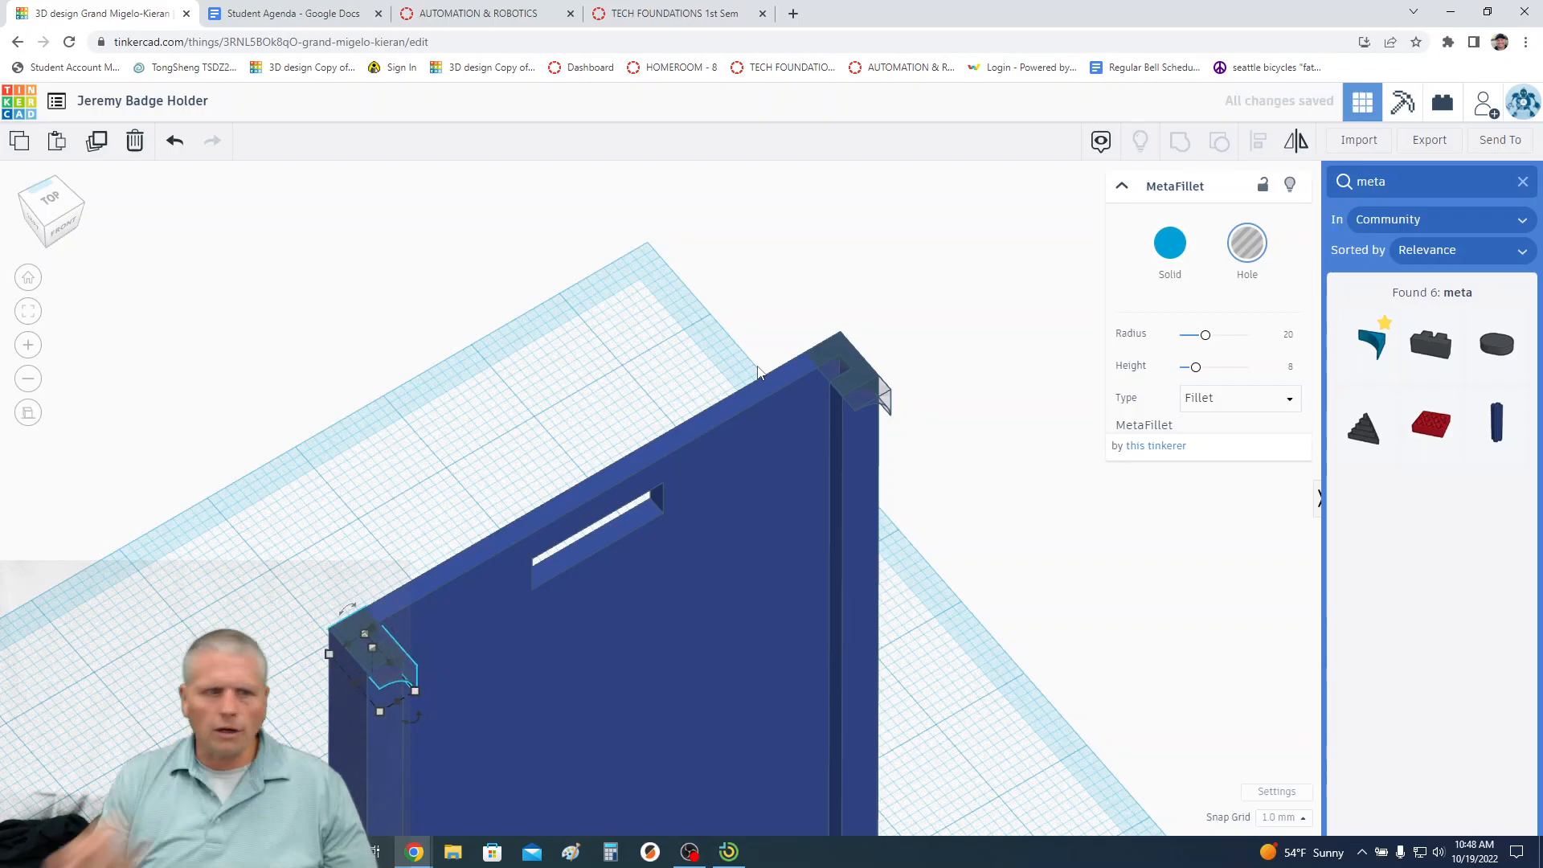
Group the dark-blue holder with both upper-corner MetaFillet holes as a trial cut and undo the grouping
middle_drag(572, 281, 927, 121)
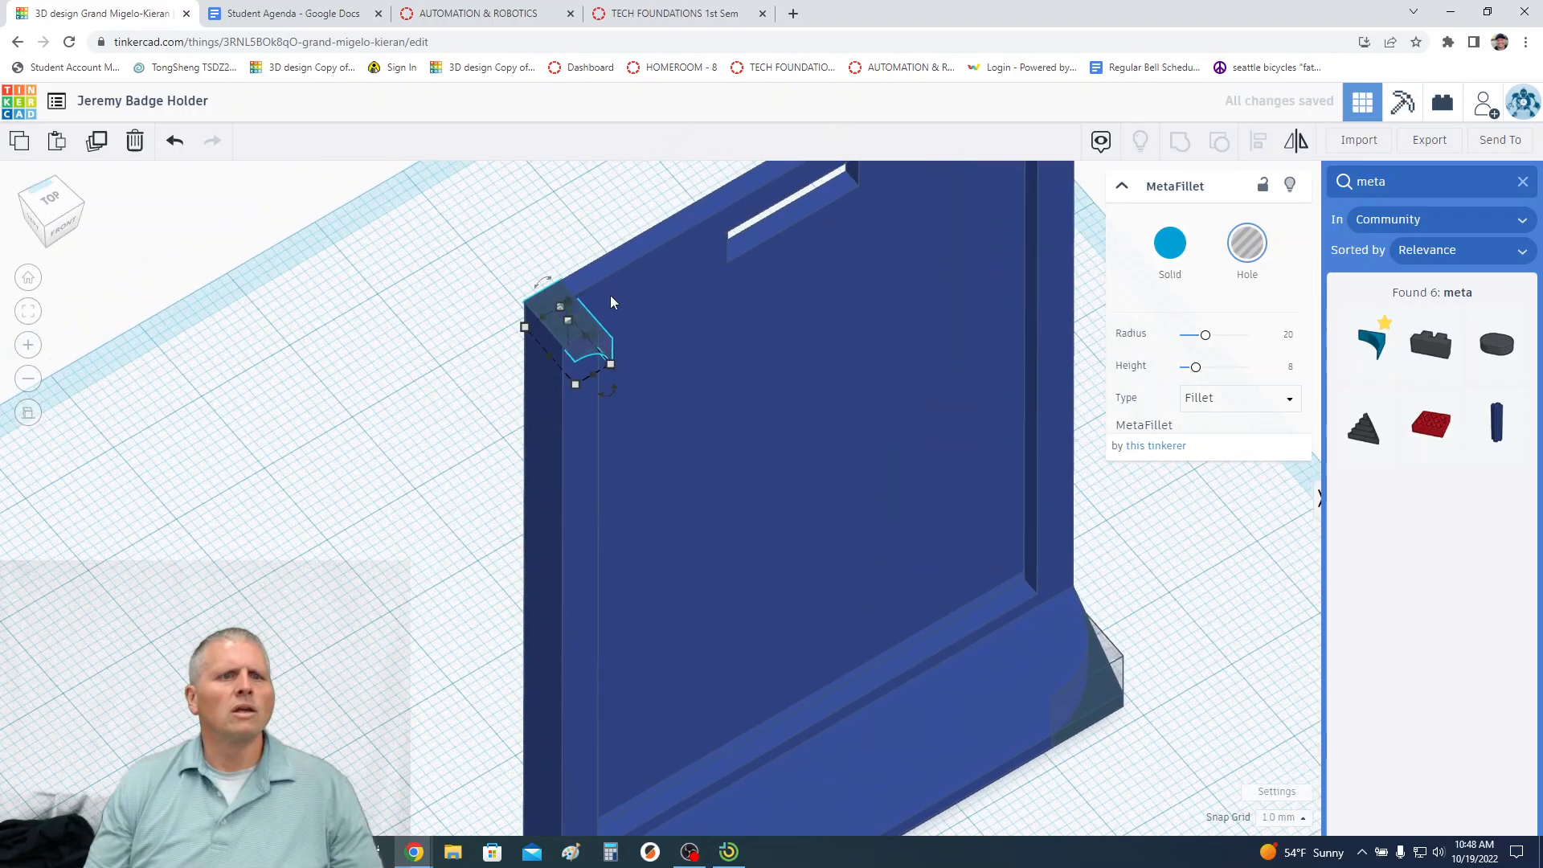
scroll(458, 307, up, 3)
right_drag(867, 602, 730, 422)
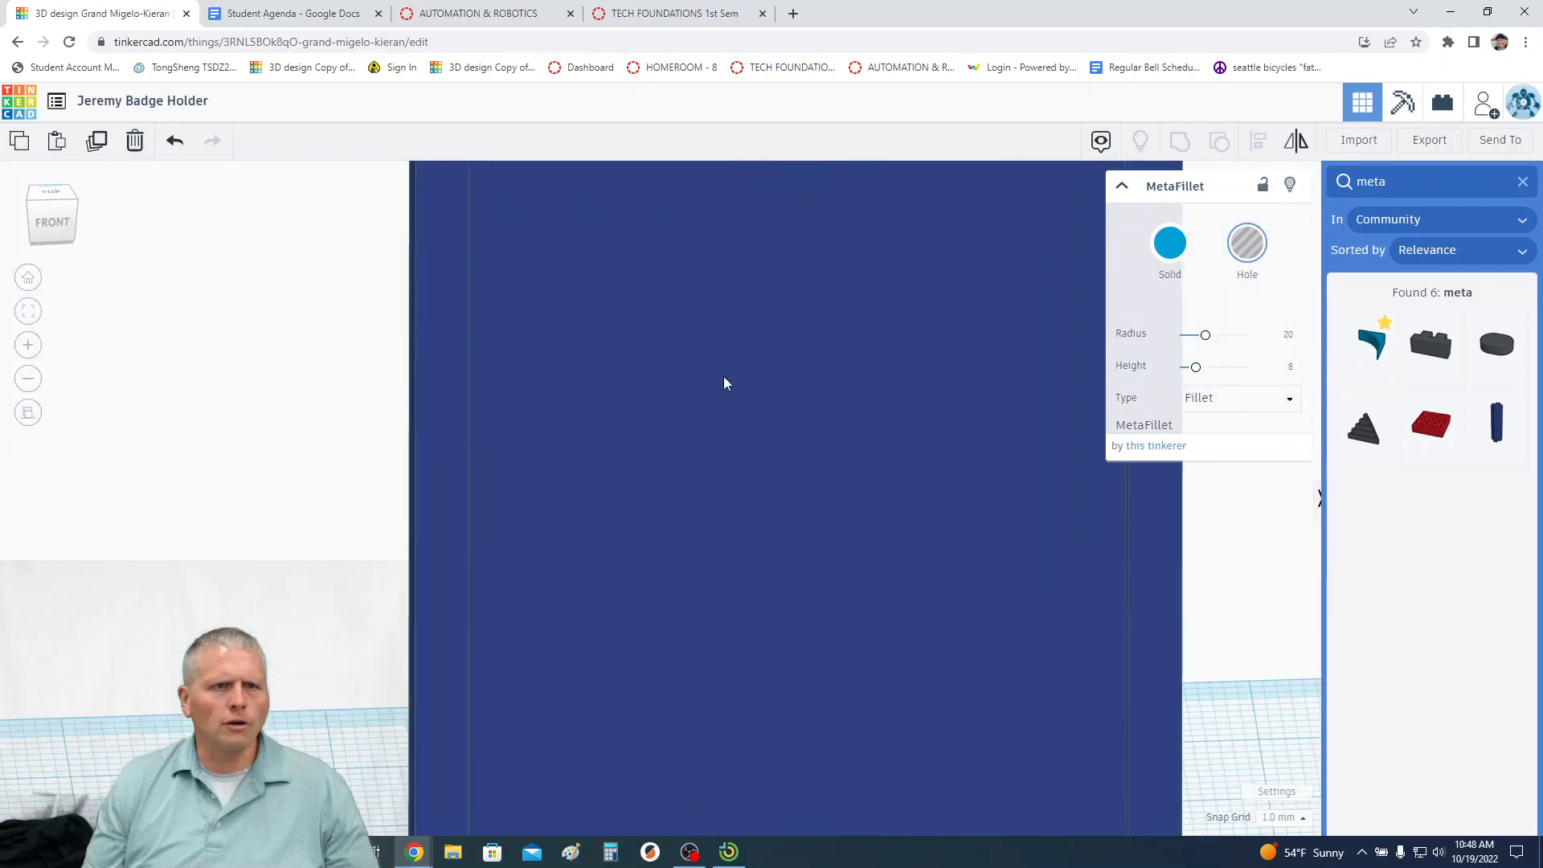
scroll(716, 498, down, 3)
scroll(682, 480, down, 5)
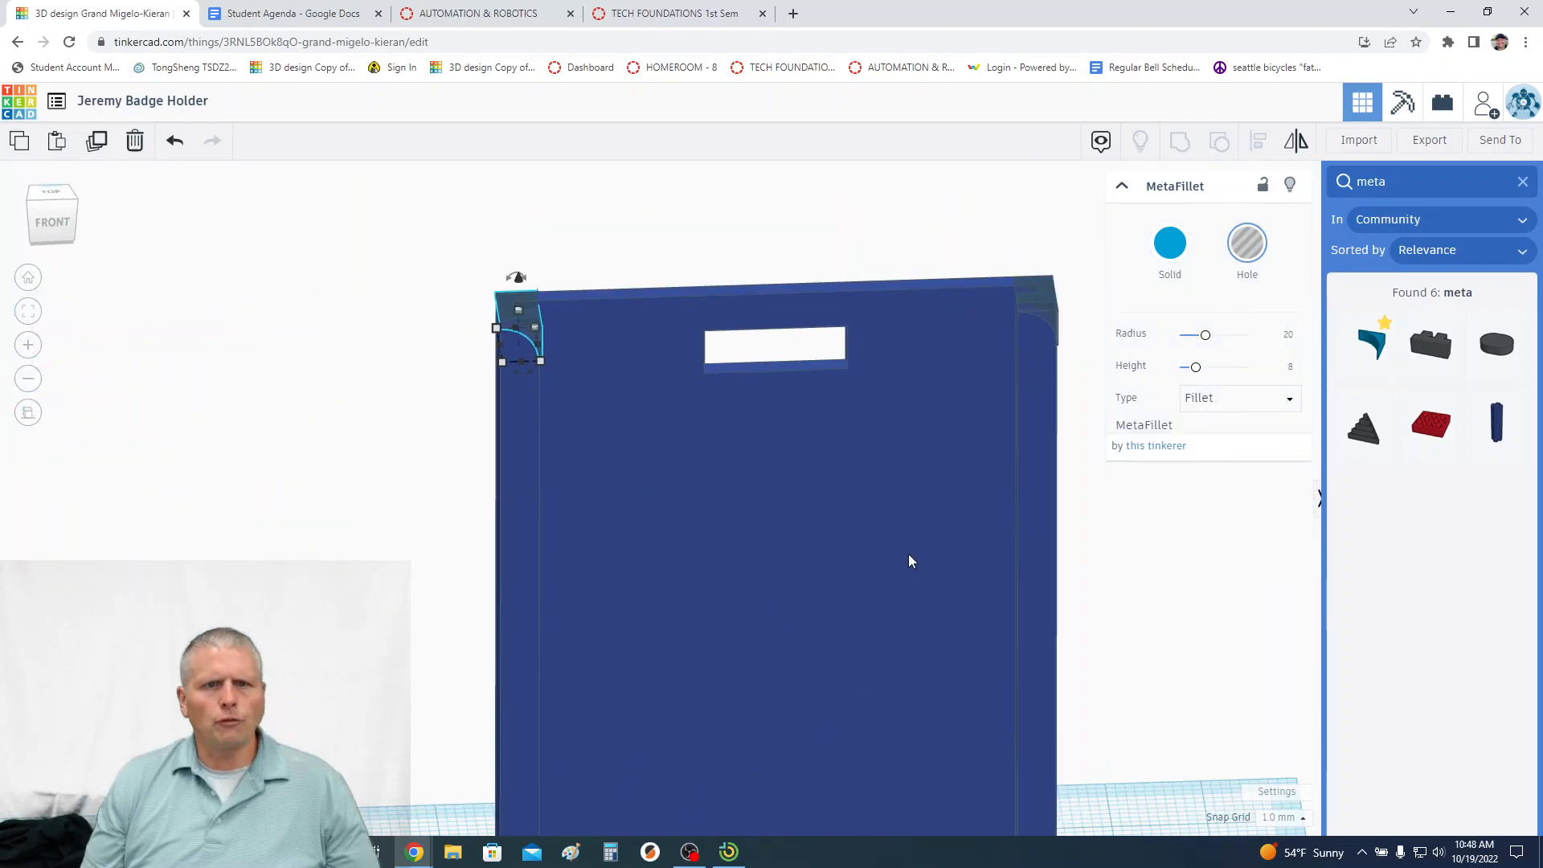
drag(350, 195, 1075, 498)
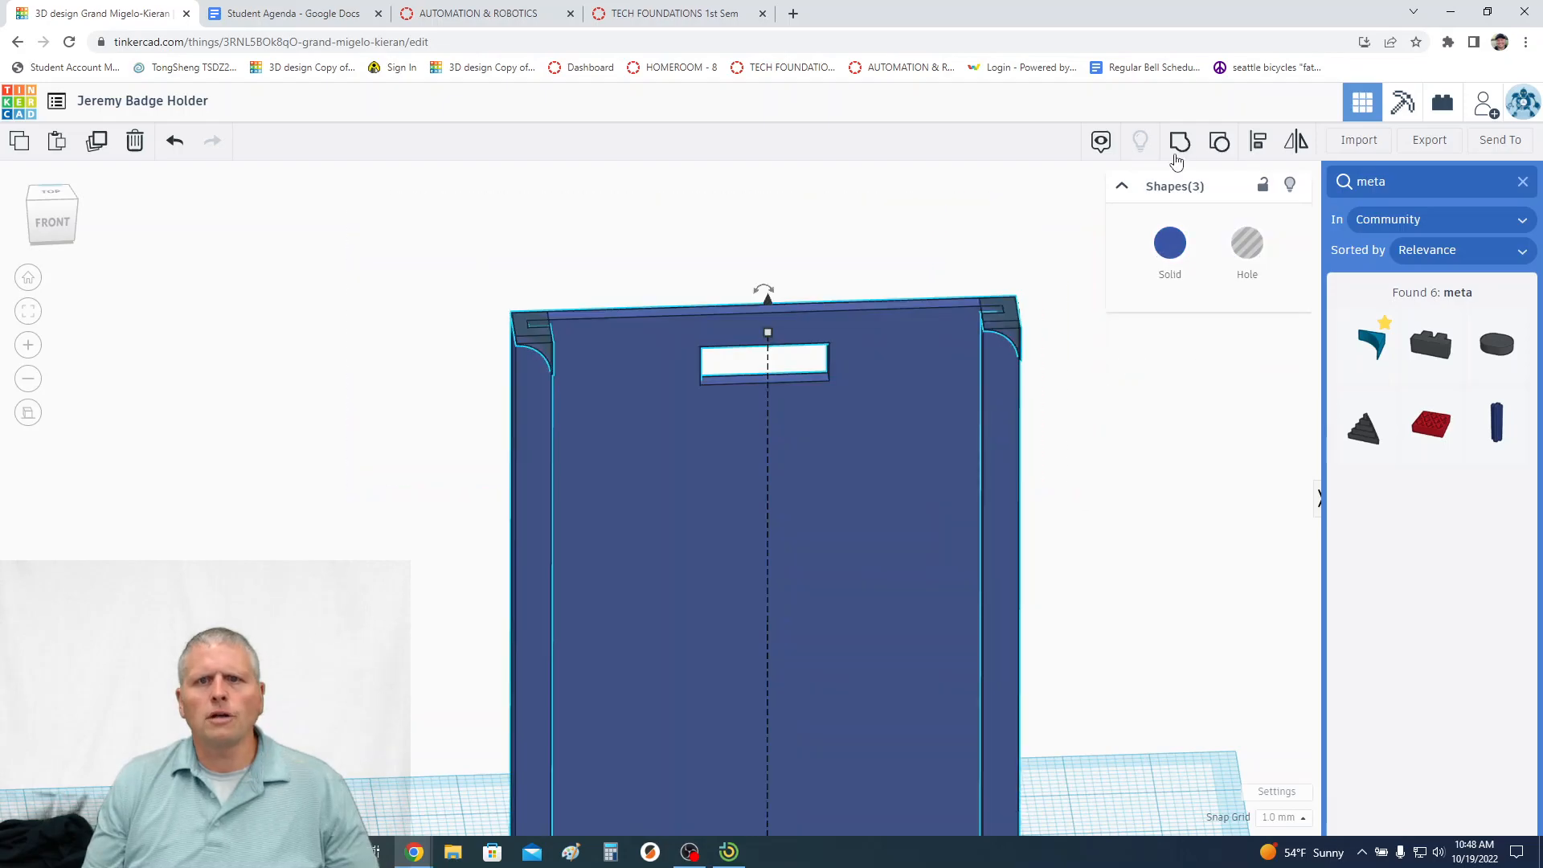
click(1187, 148)
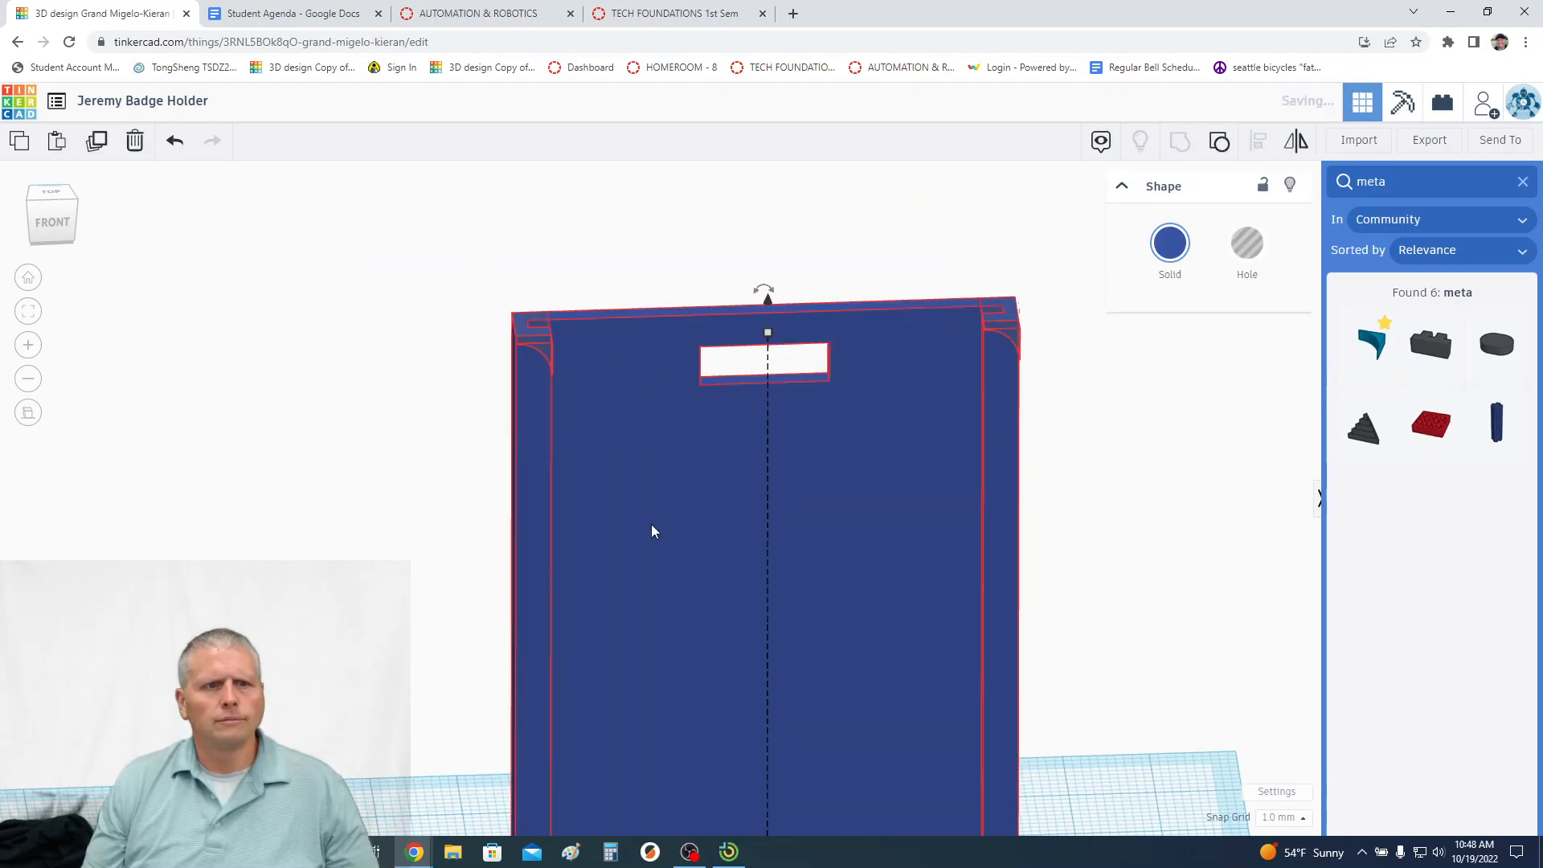
right_drag(1085, 643, 1093, 601)
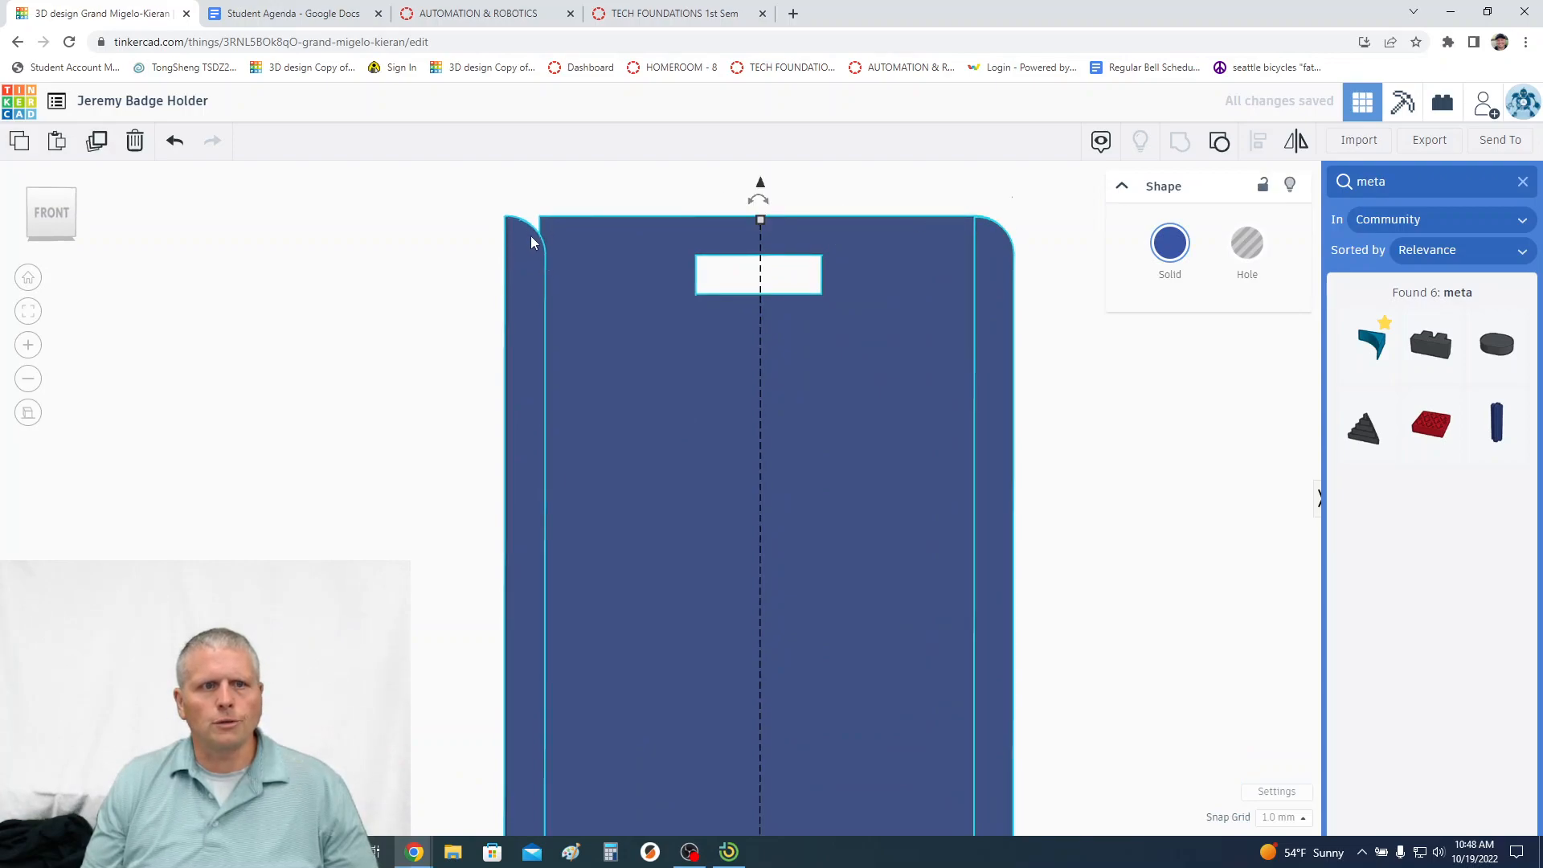
click(177, 145)
Examine the orientation of the upper-left MetaFillet hole on the dark-blue holder's corner
right_drag(382, 437, 626, 368)
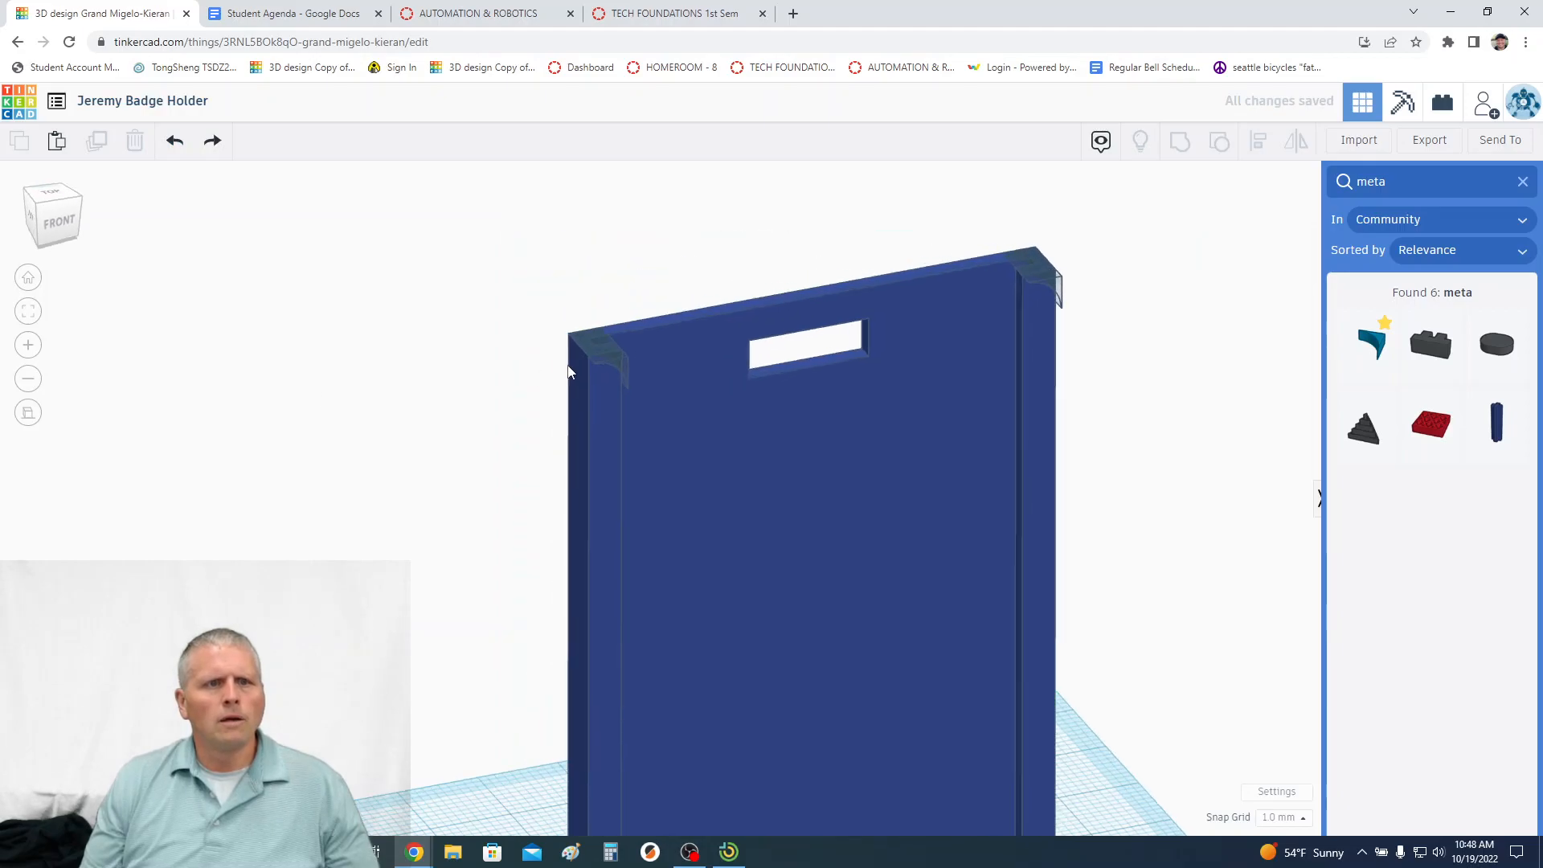
click(624, 366)
right_drag(596, 255, 657, 585)
click(668, 572)
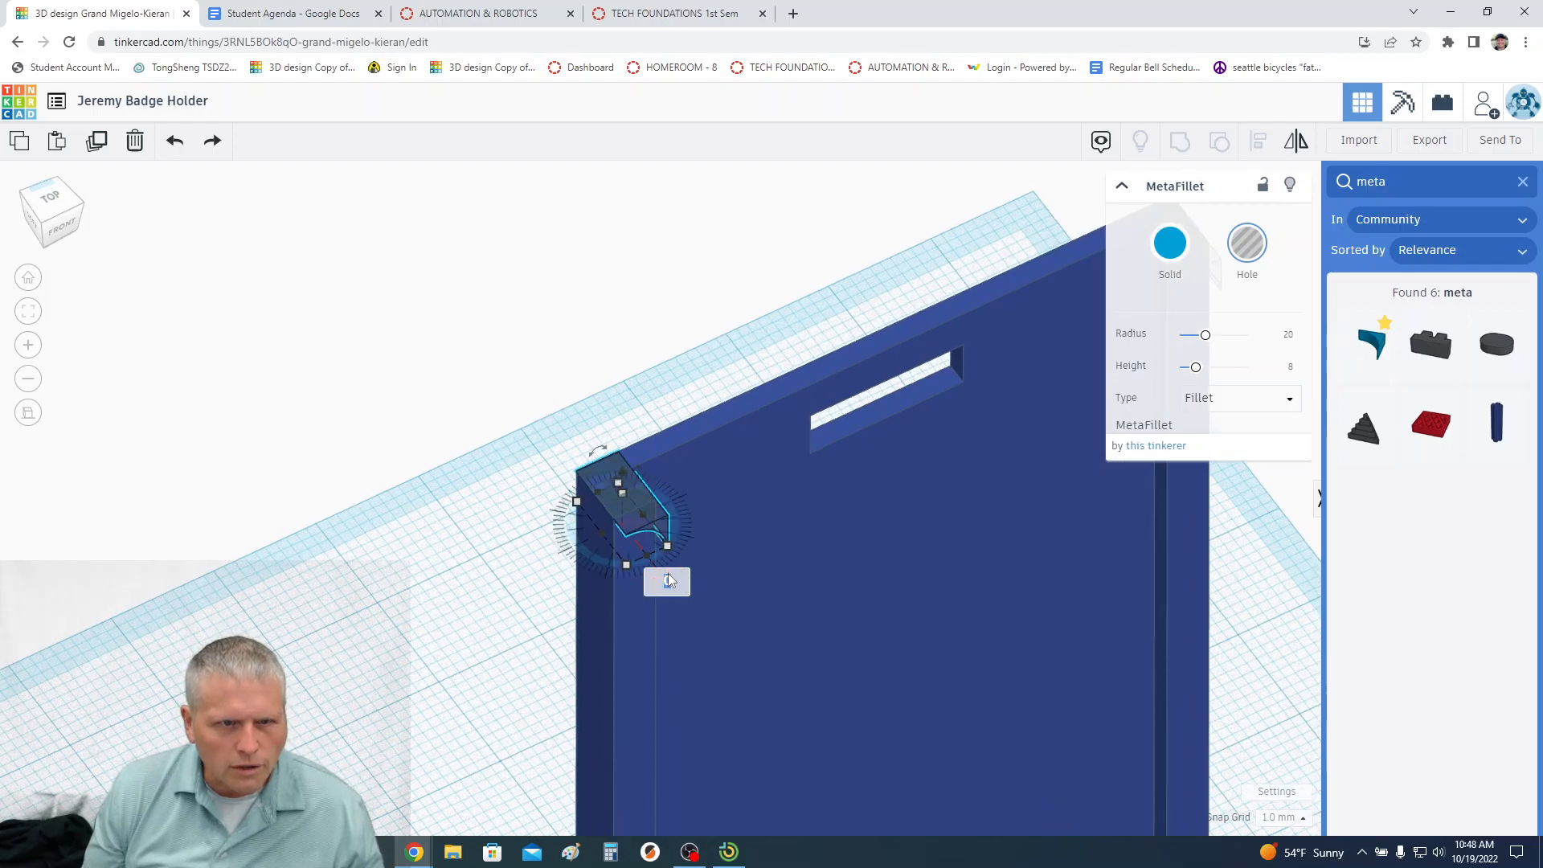
click(507, 445)
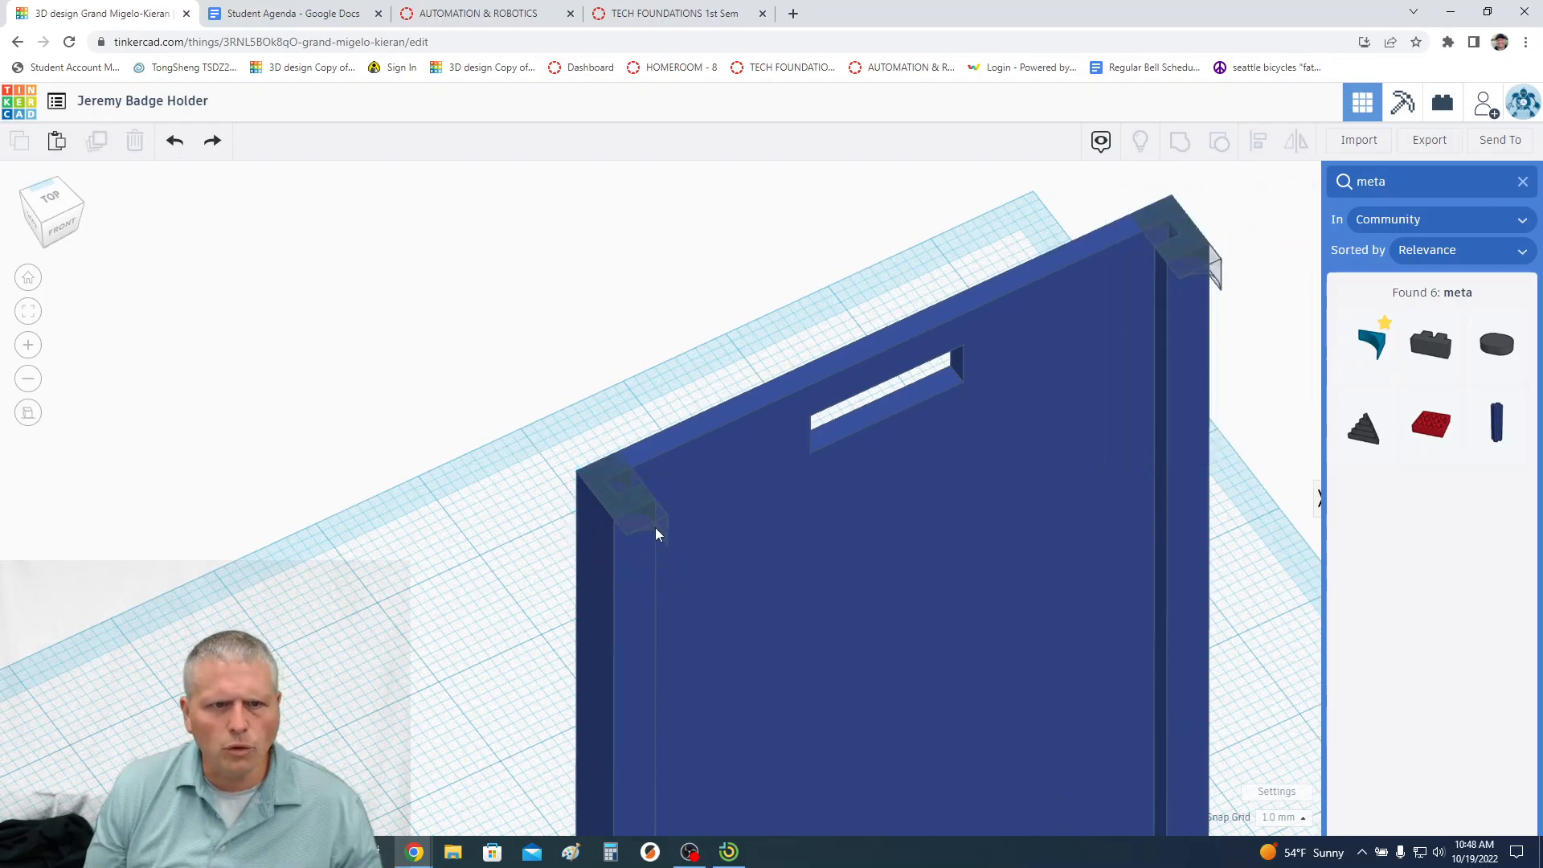
scroll(657, 534, up, 5)
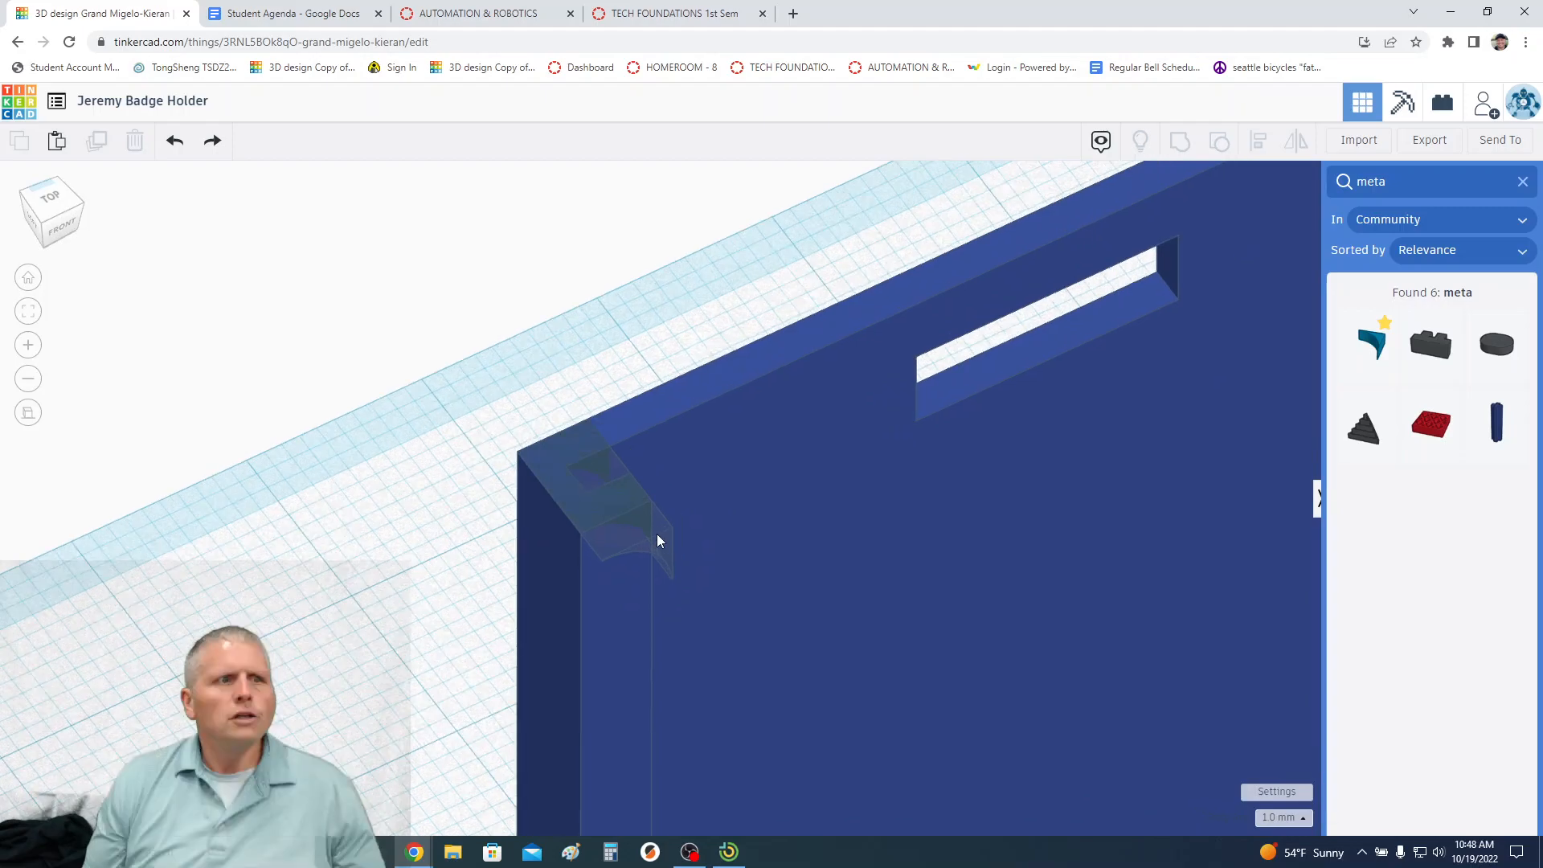
scroll(657, 534, down, 2)
scroll(656, 533, down, 3)
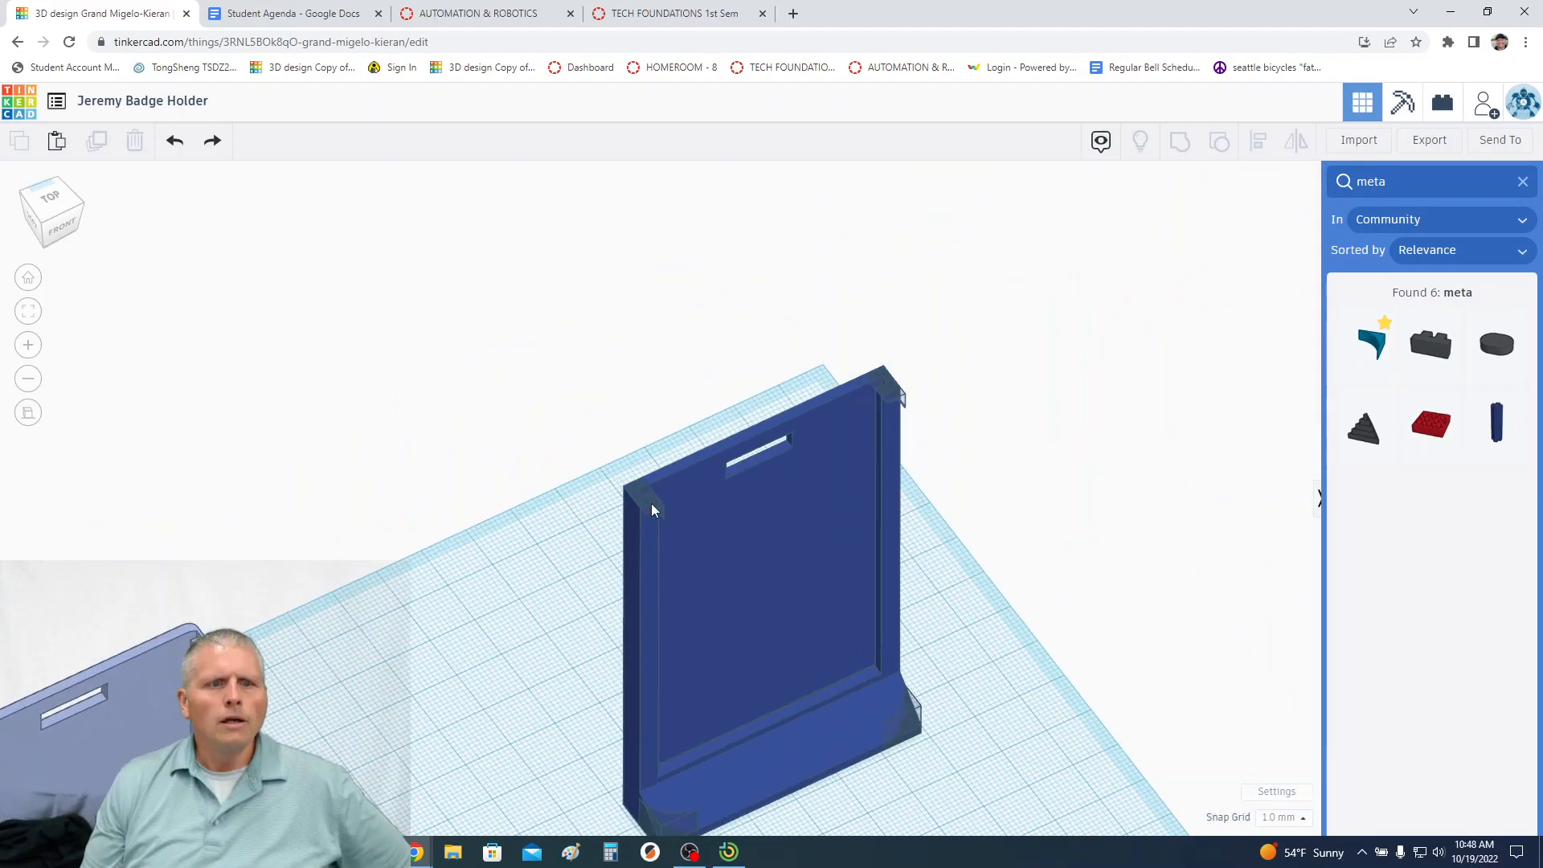
scroll(650, 503, up, 2)
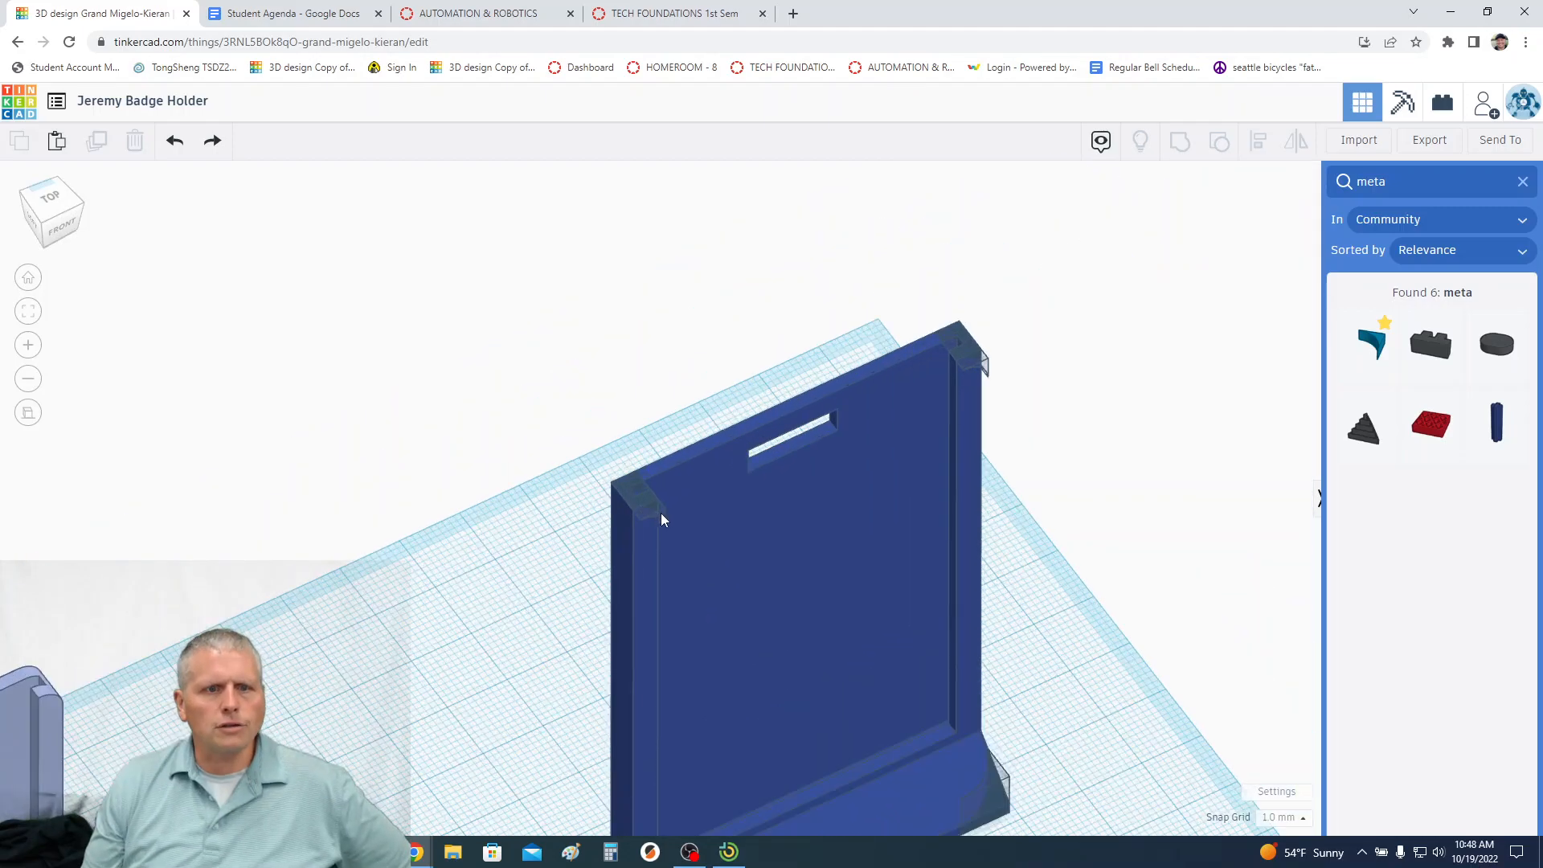
Rotate the upper-left MetaFillet hole about its vertical axis so its curve rounds the holder's outer corner
click(660, 513)
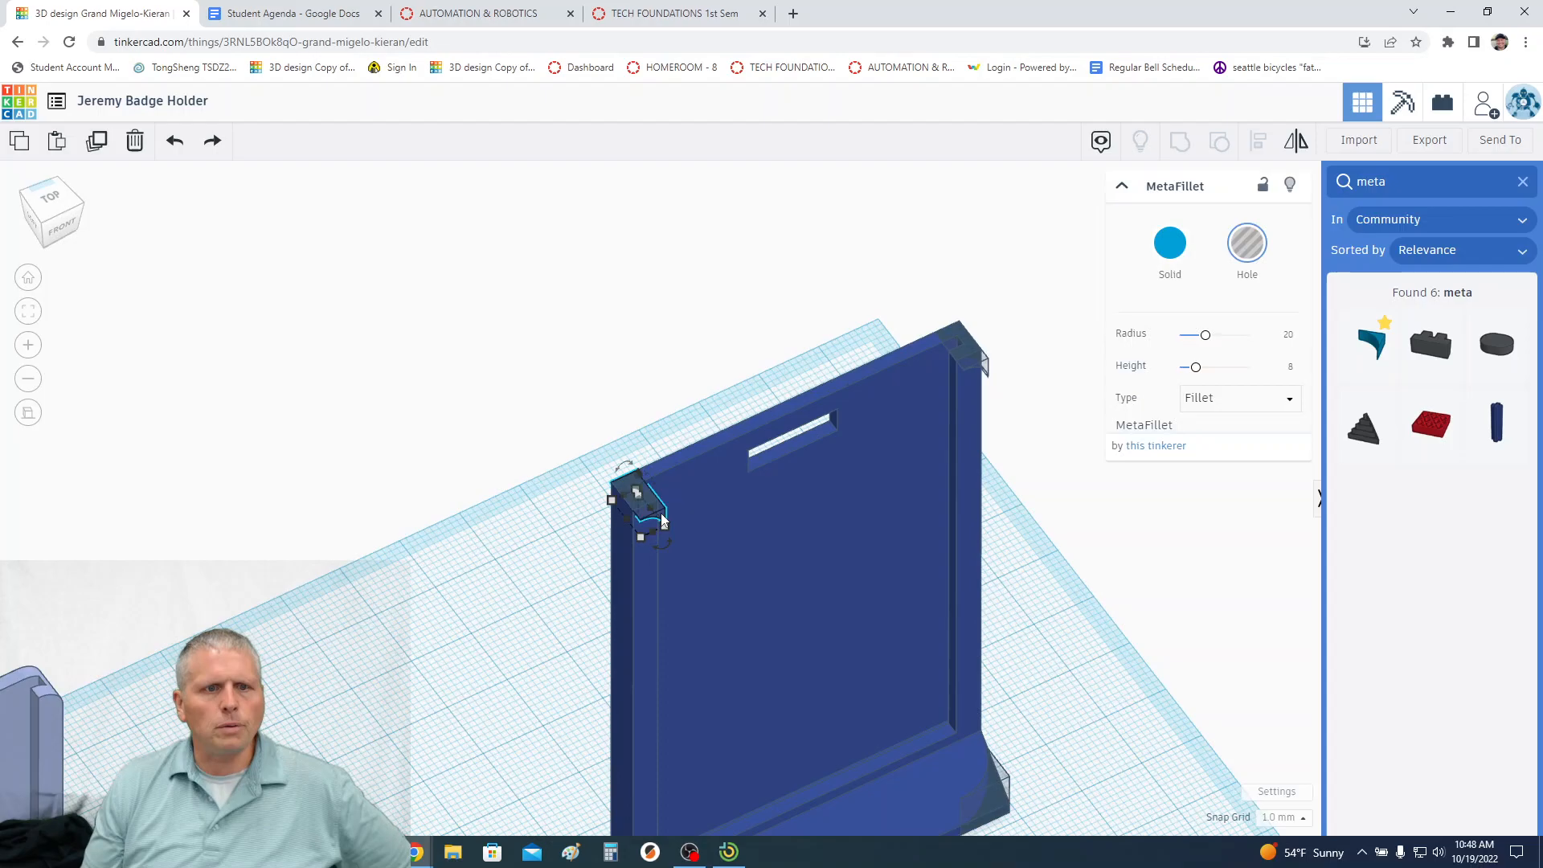
click(29, 311)
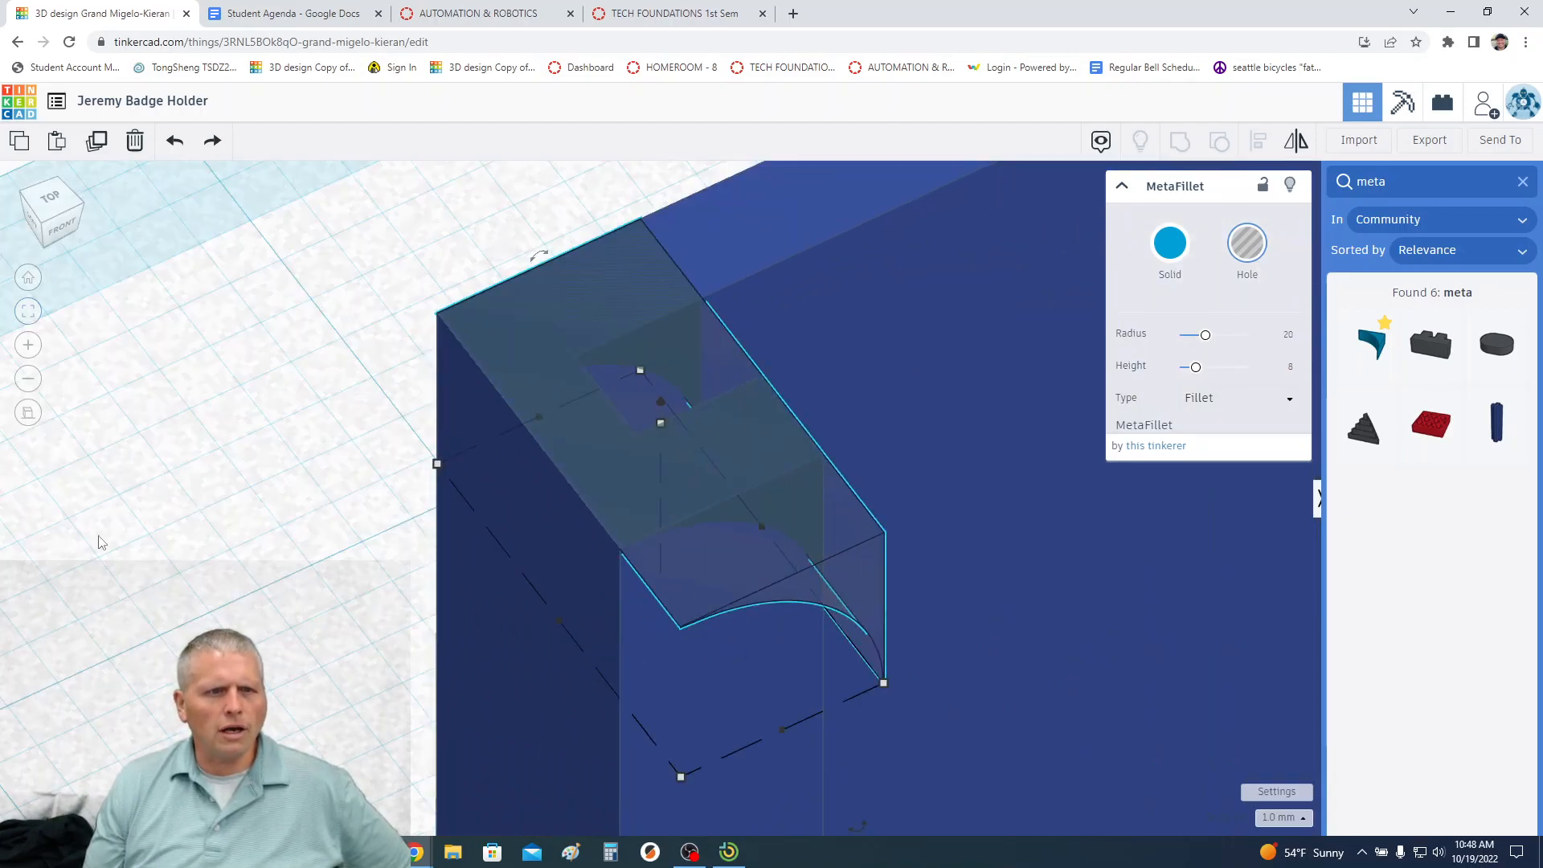
click(206, 535)
click(793, 578)
drag(857, 826, 560, 455)
click(228, 498)
Group the dark-blue holder with its two upper and two front-bottom MetaFillet holes to cut all four rounded corners
right_drag(228, 498, 485, 581)
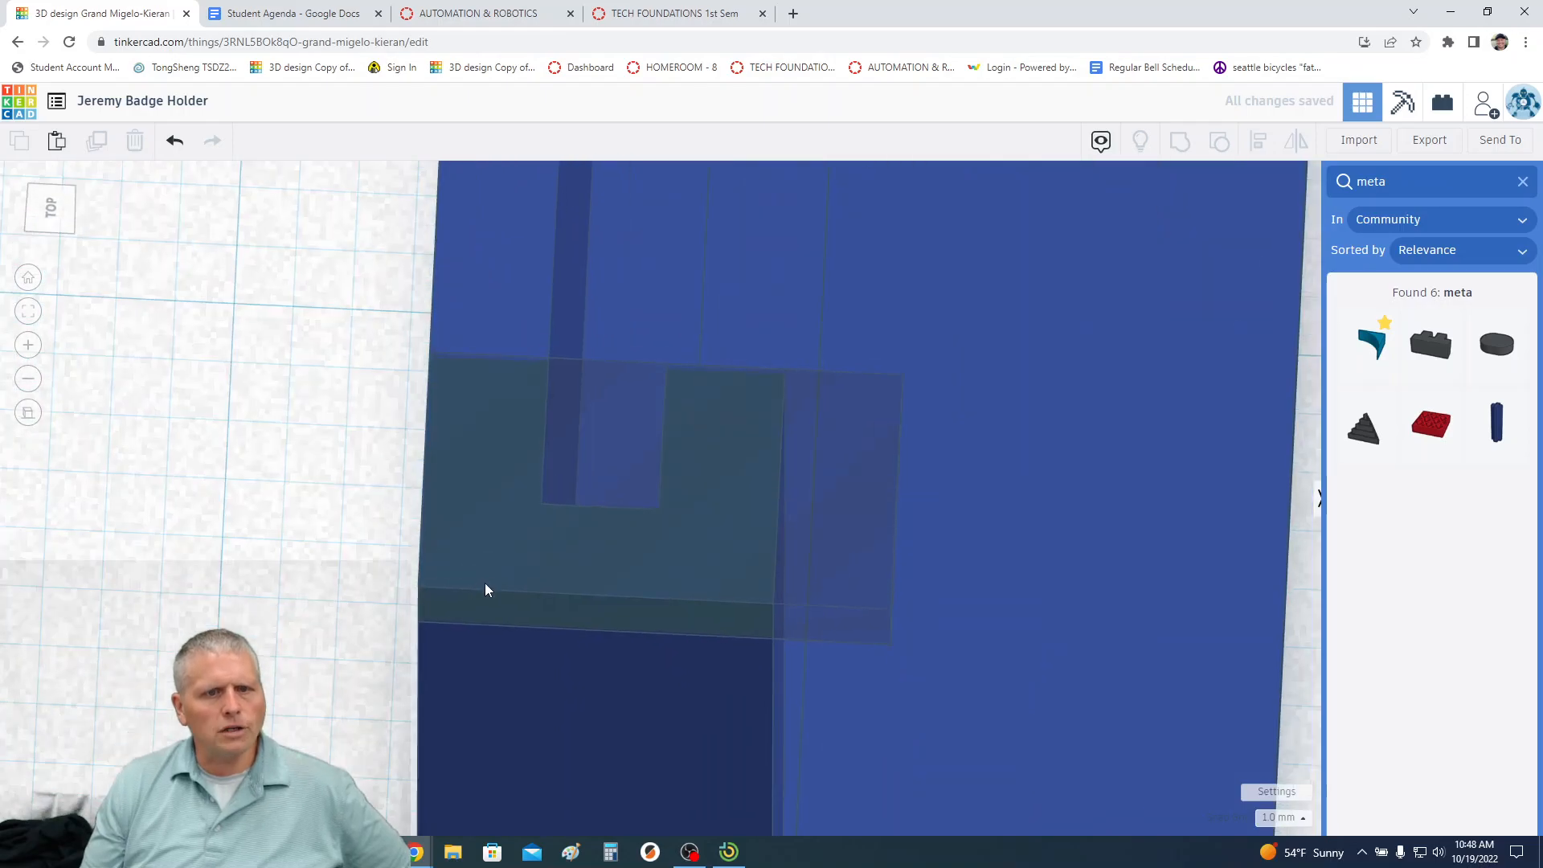
scroll(1044, 776, down, 5)
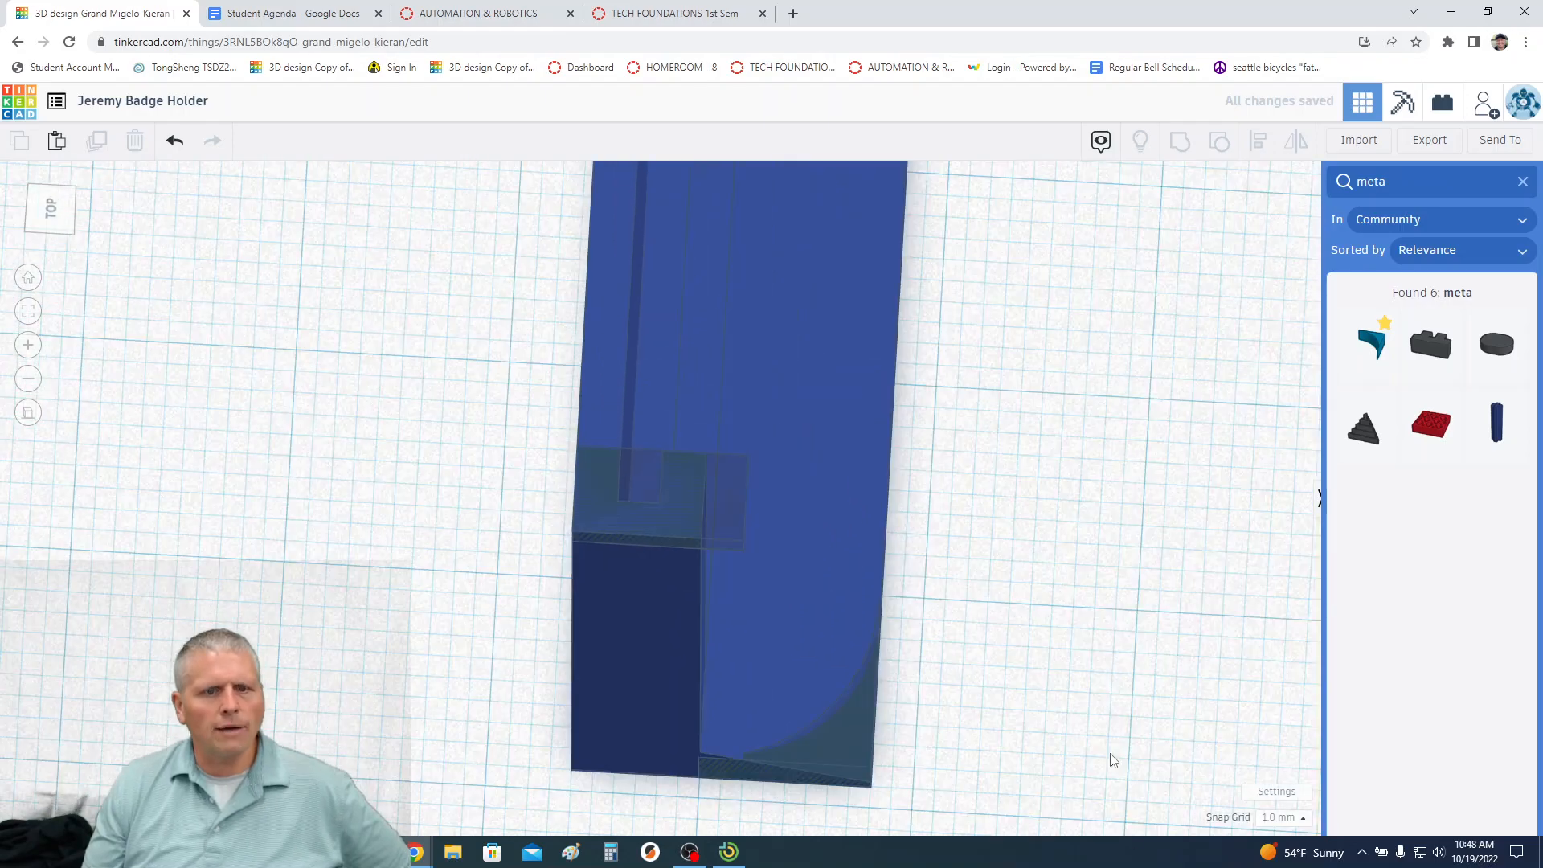
scroll(1110, 753, down, 3)
right_drag(936, 710, 940, 562)
scroll(1061, 748, down, 2)
drag(512, 195, 1128, 835)
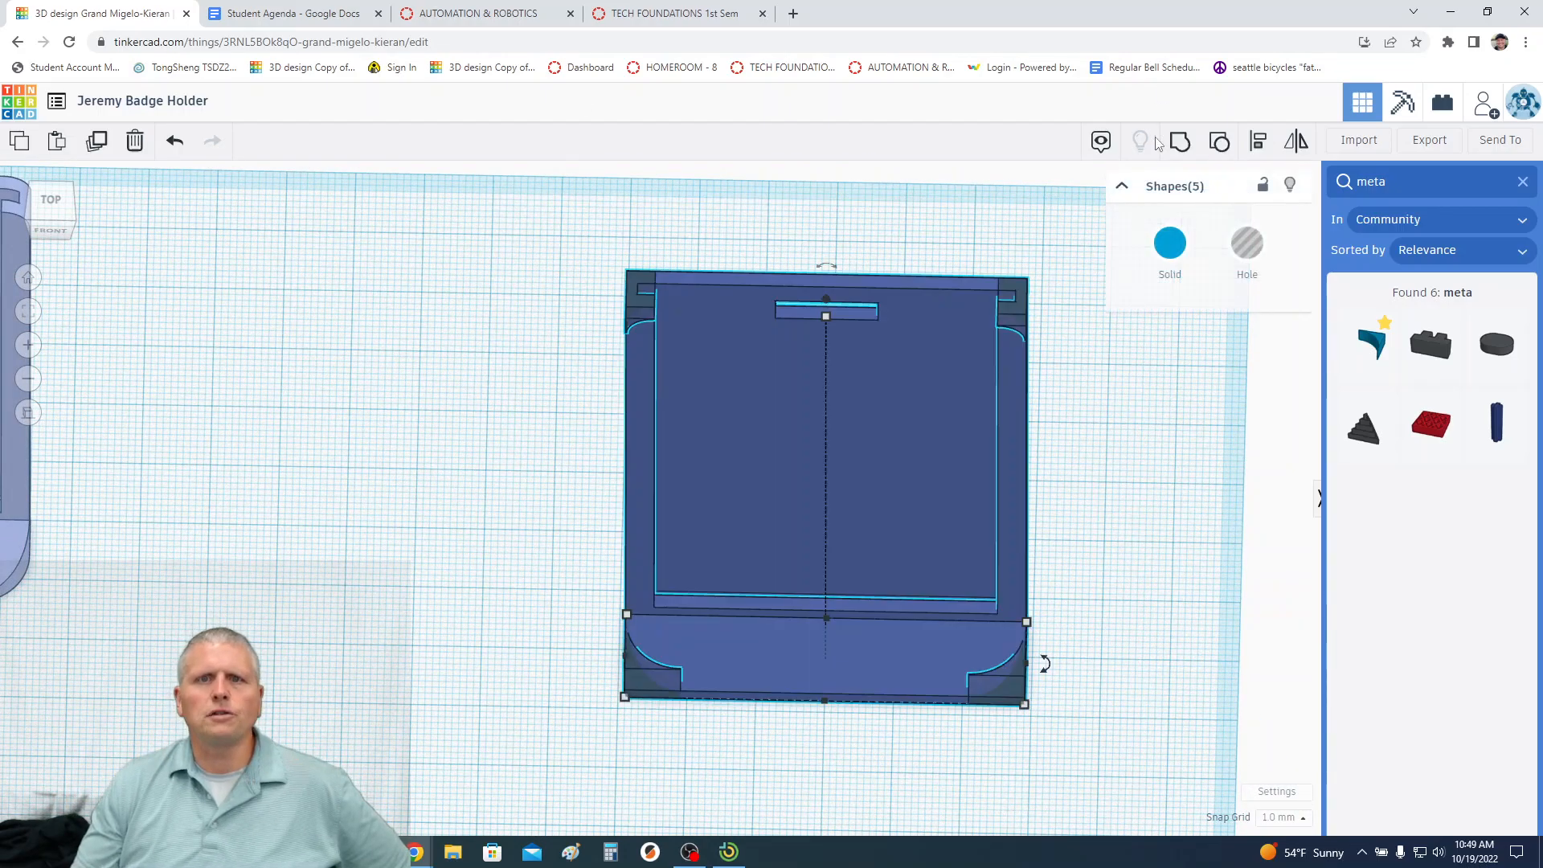
click(1178, 145)
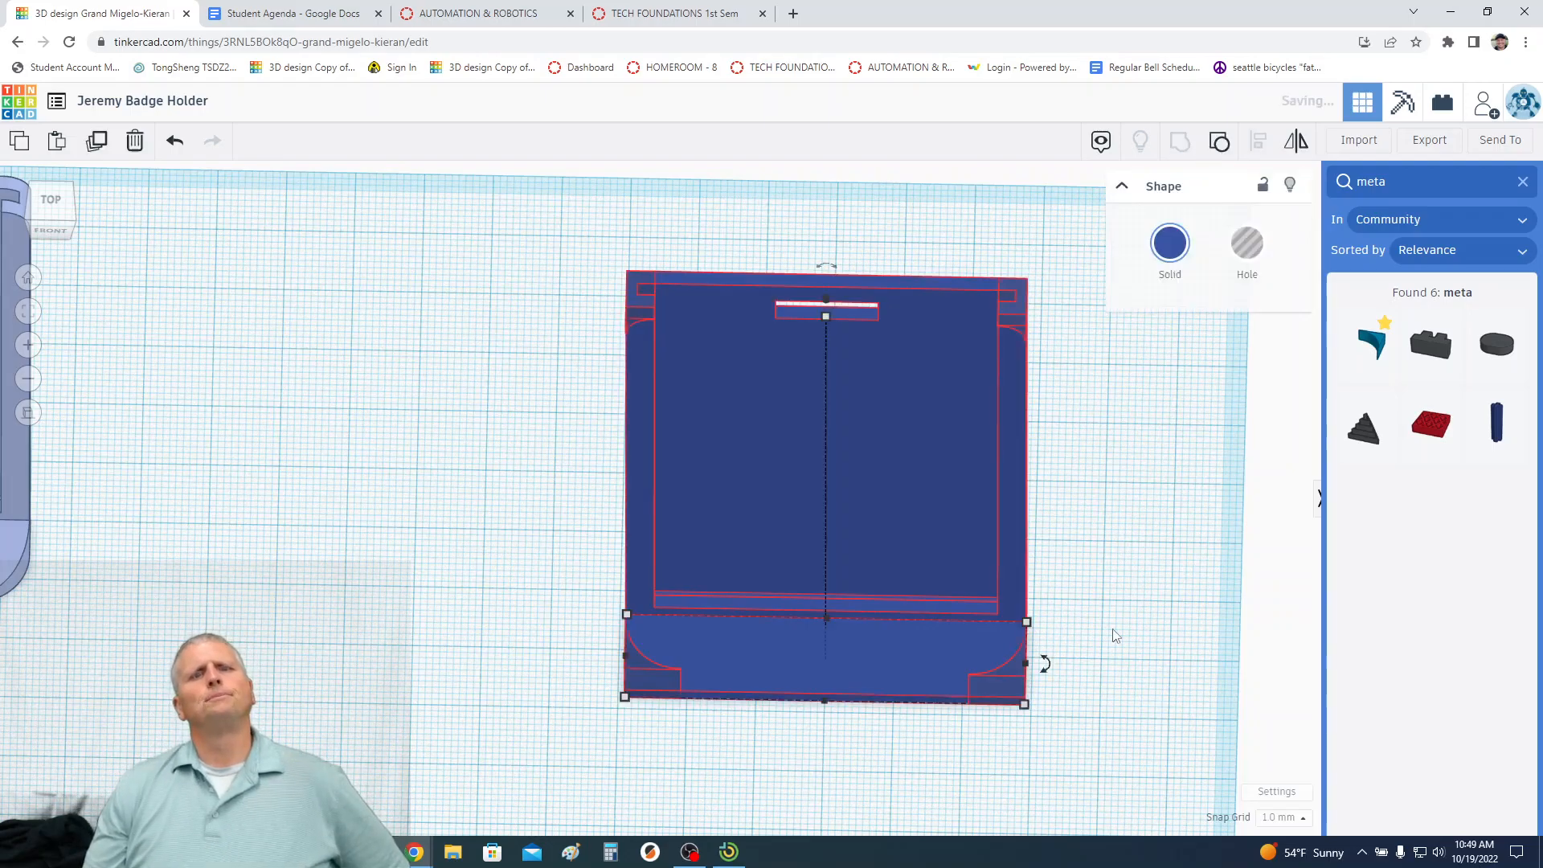
Inspect the upper and front-bottom corners of the grouped dark-blue holder from the front and from above
right_drag(1123, 609, 1130, 575)
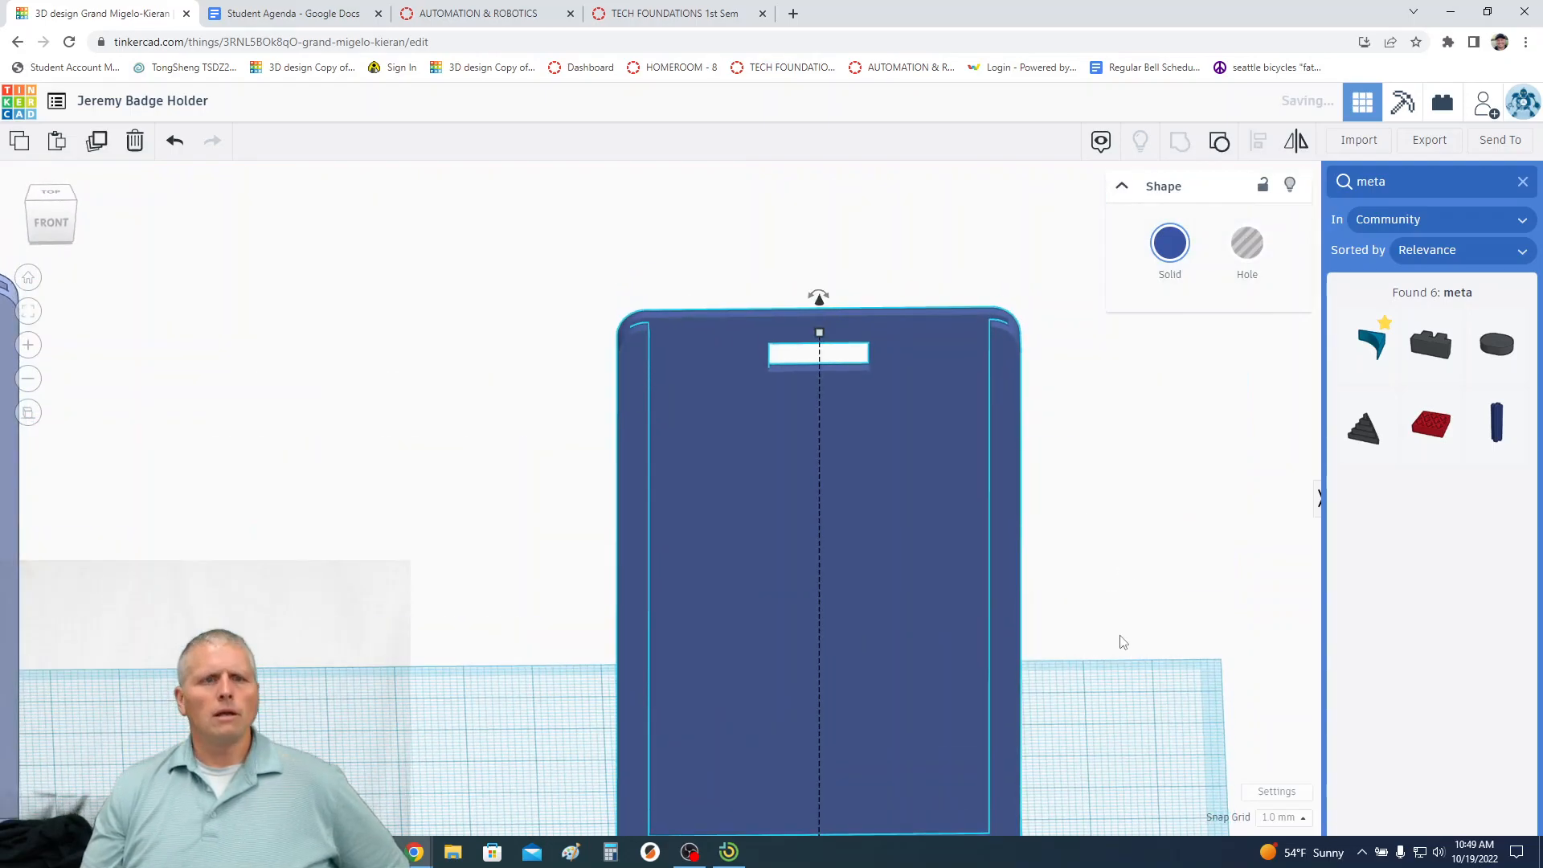
middle_drag(1126, 650, 1039, 461)
right_drag(1040, 461, 998, 616)
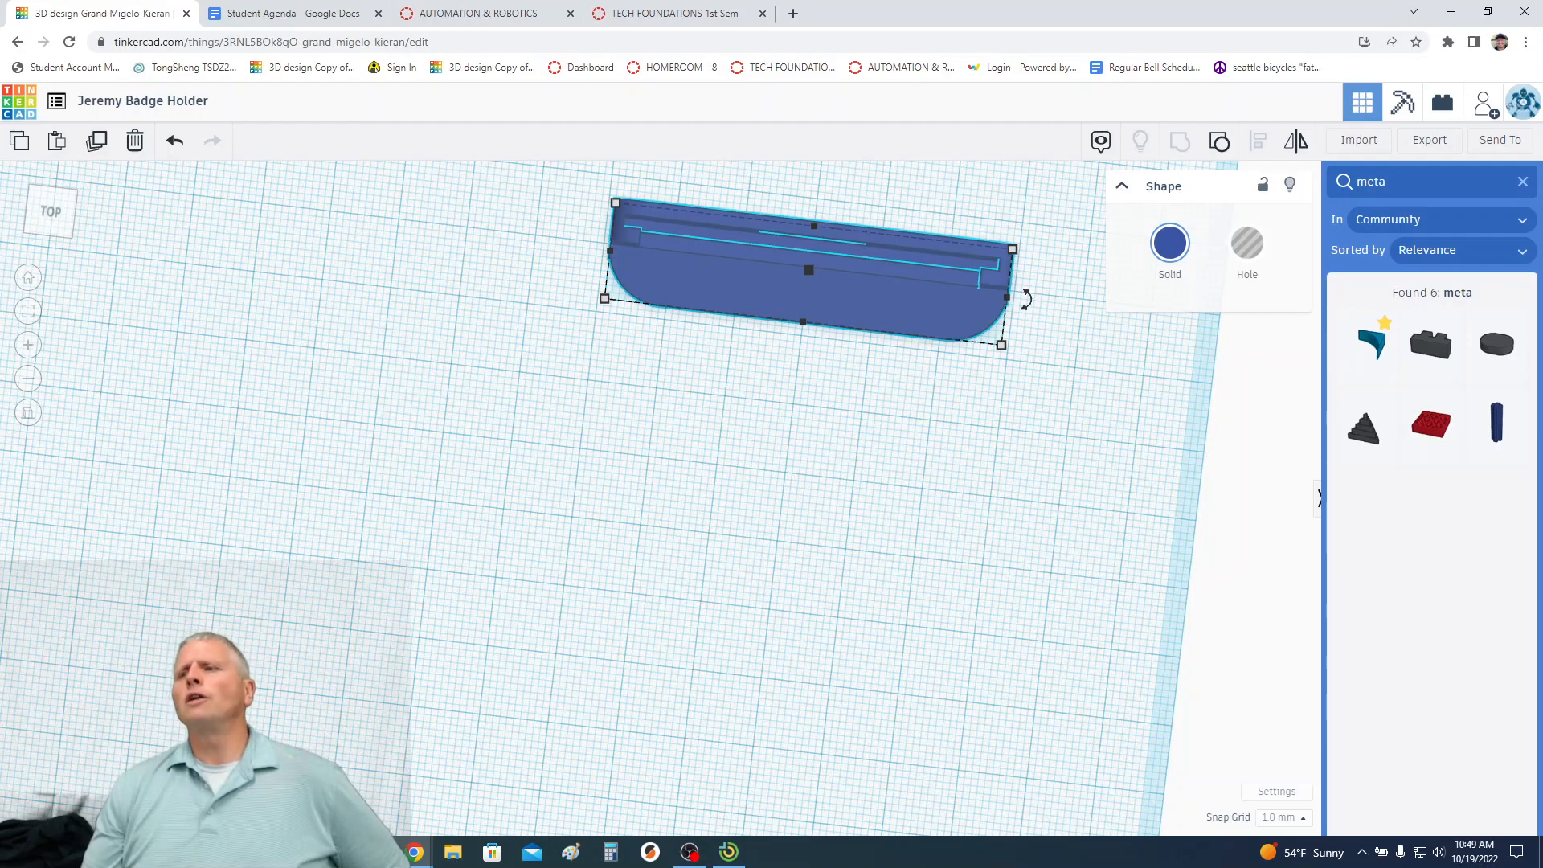
click(1120, 574)
right_drag(1121, 573, 1185, 452)
scroll(1178, 466, down, 3)
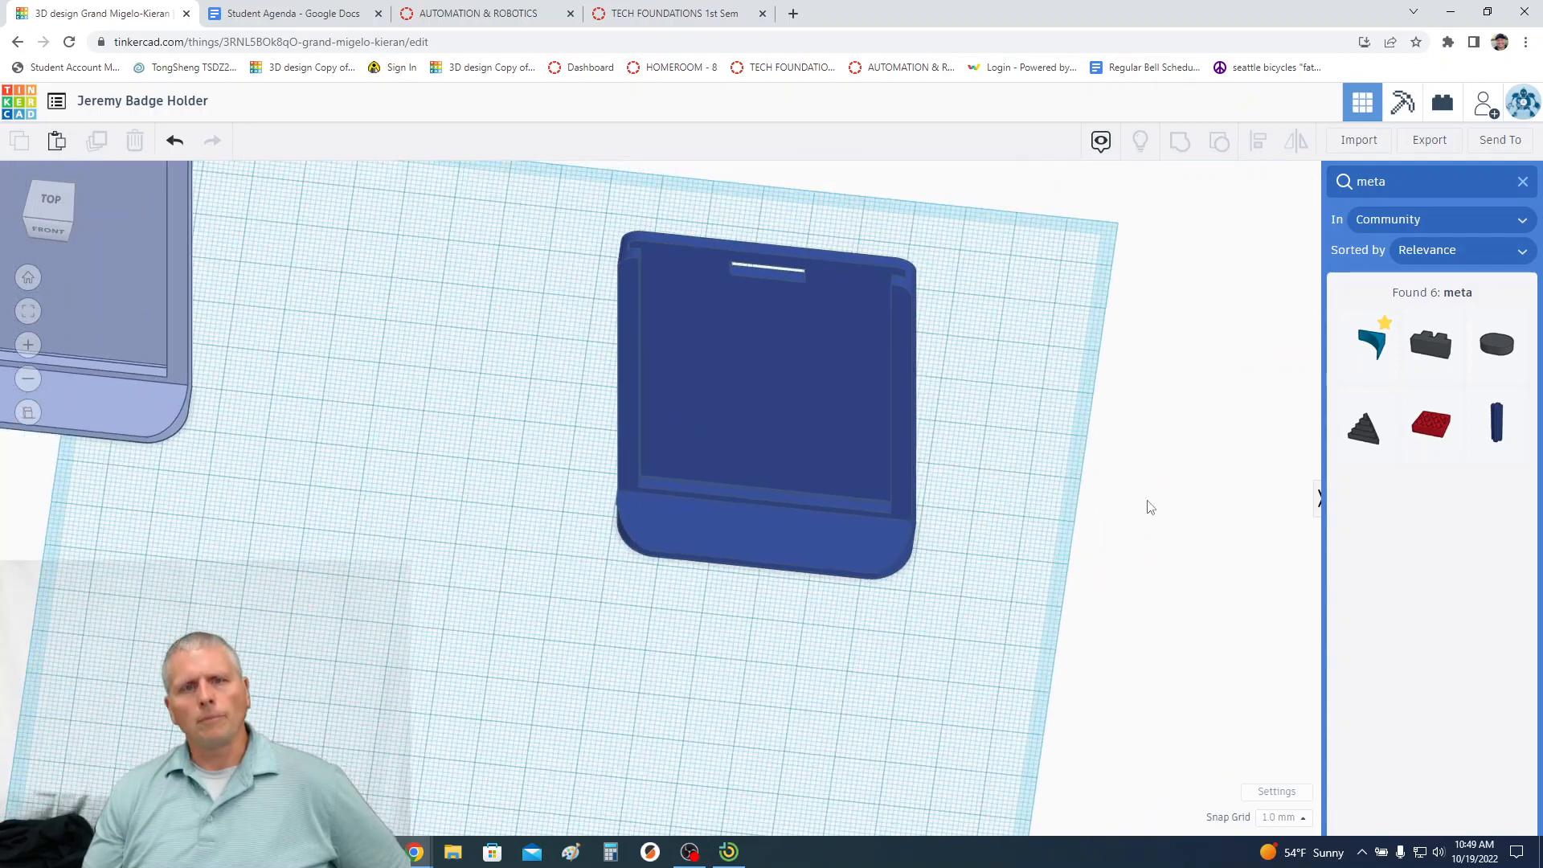